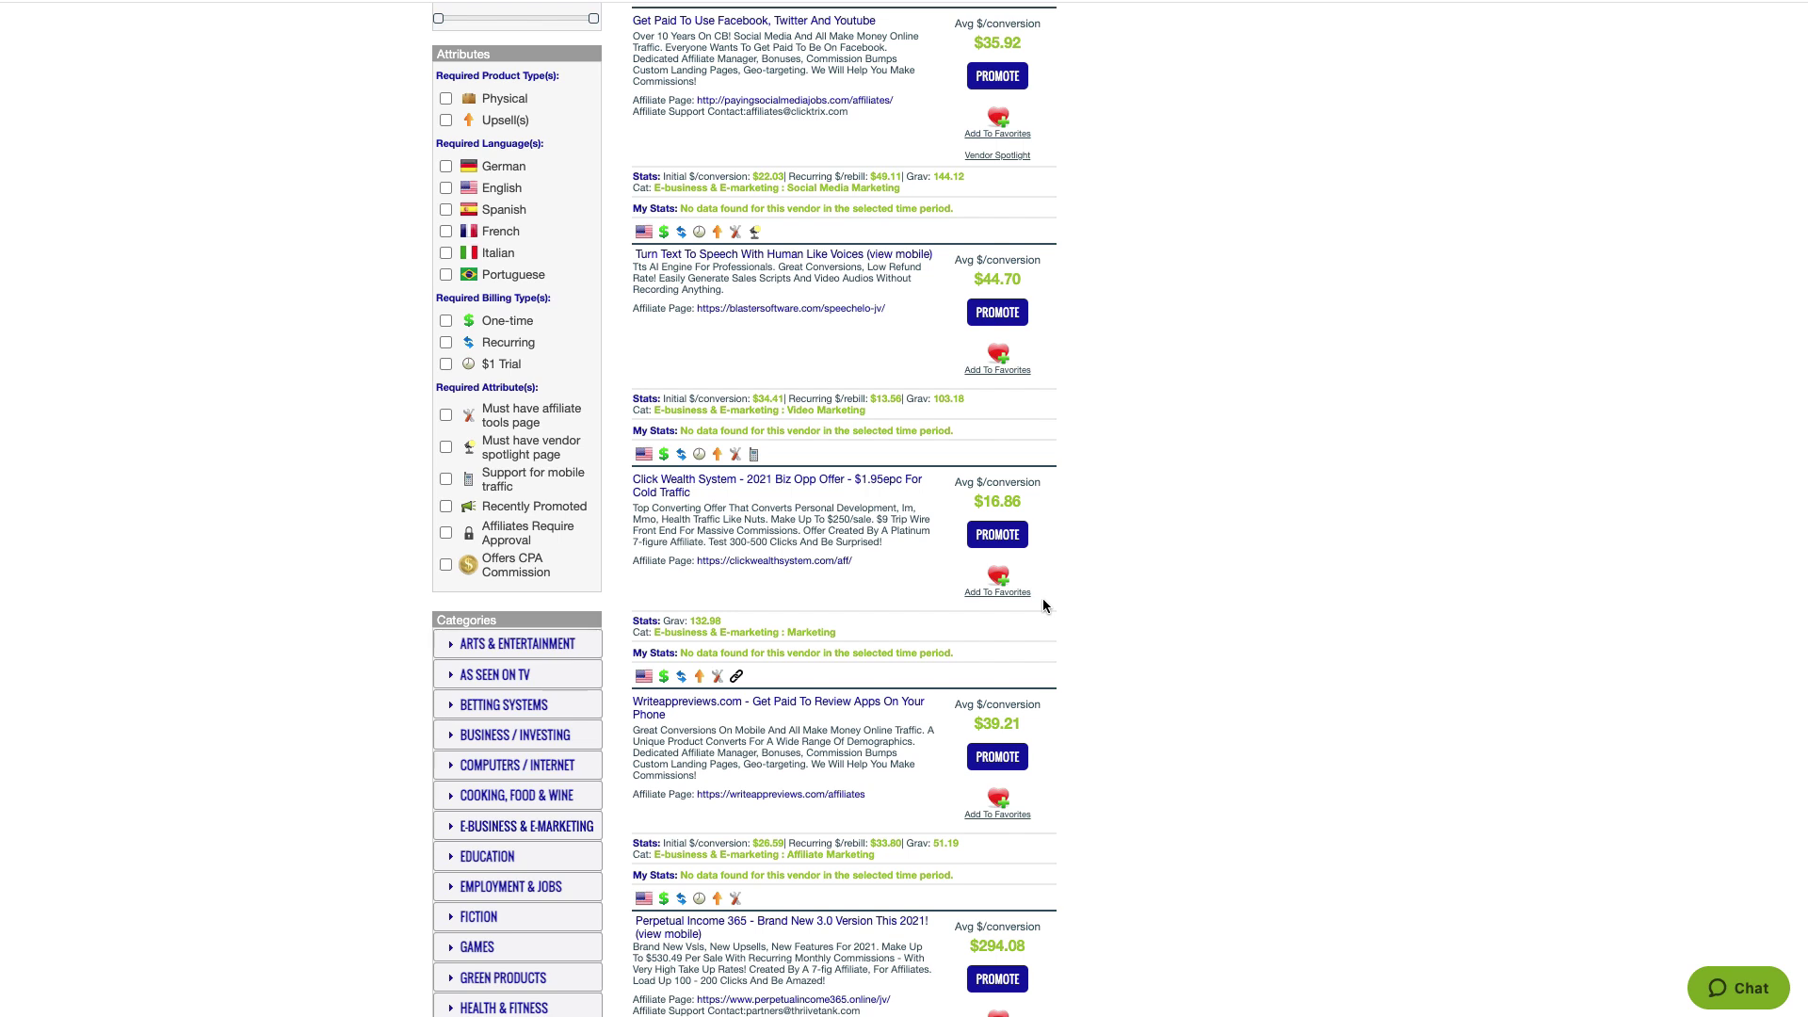
Browse the E-business & E-marketing offers in the ClickBank marketplace, comparing their average earnings per conversion and gravity.
{"action": "scroll", "coordinate": [1042, 599], "scroll_direction": "down", "scroll_amount": 5}
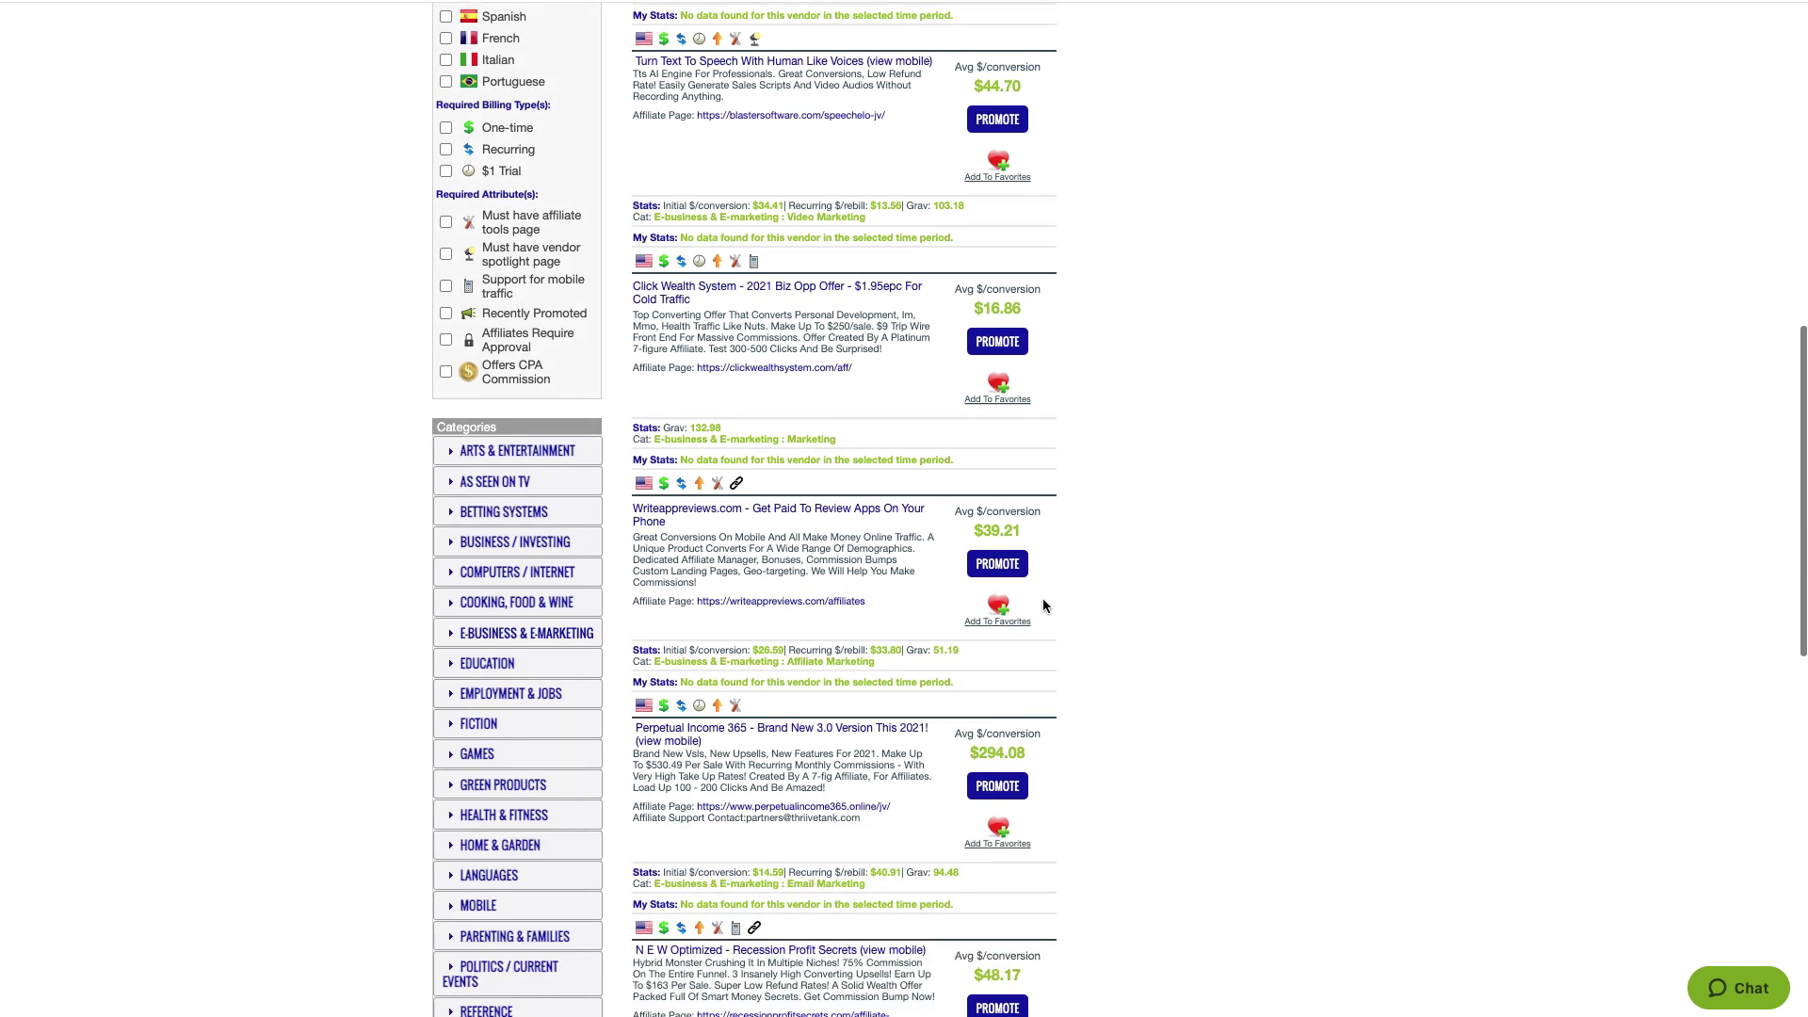
{"action": "scroll", "coordinate": [1042, 604], "scroll_direction": "down", "scroll_amount": 1}
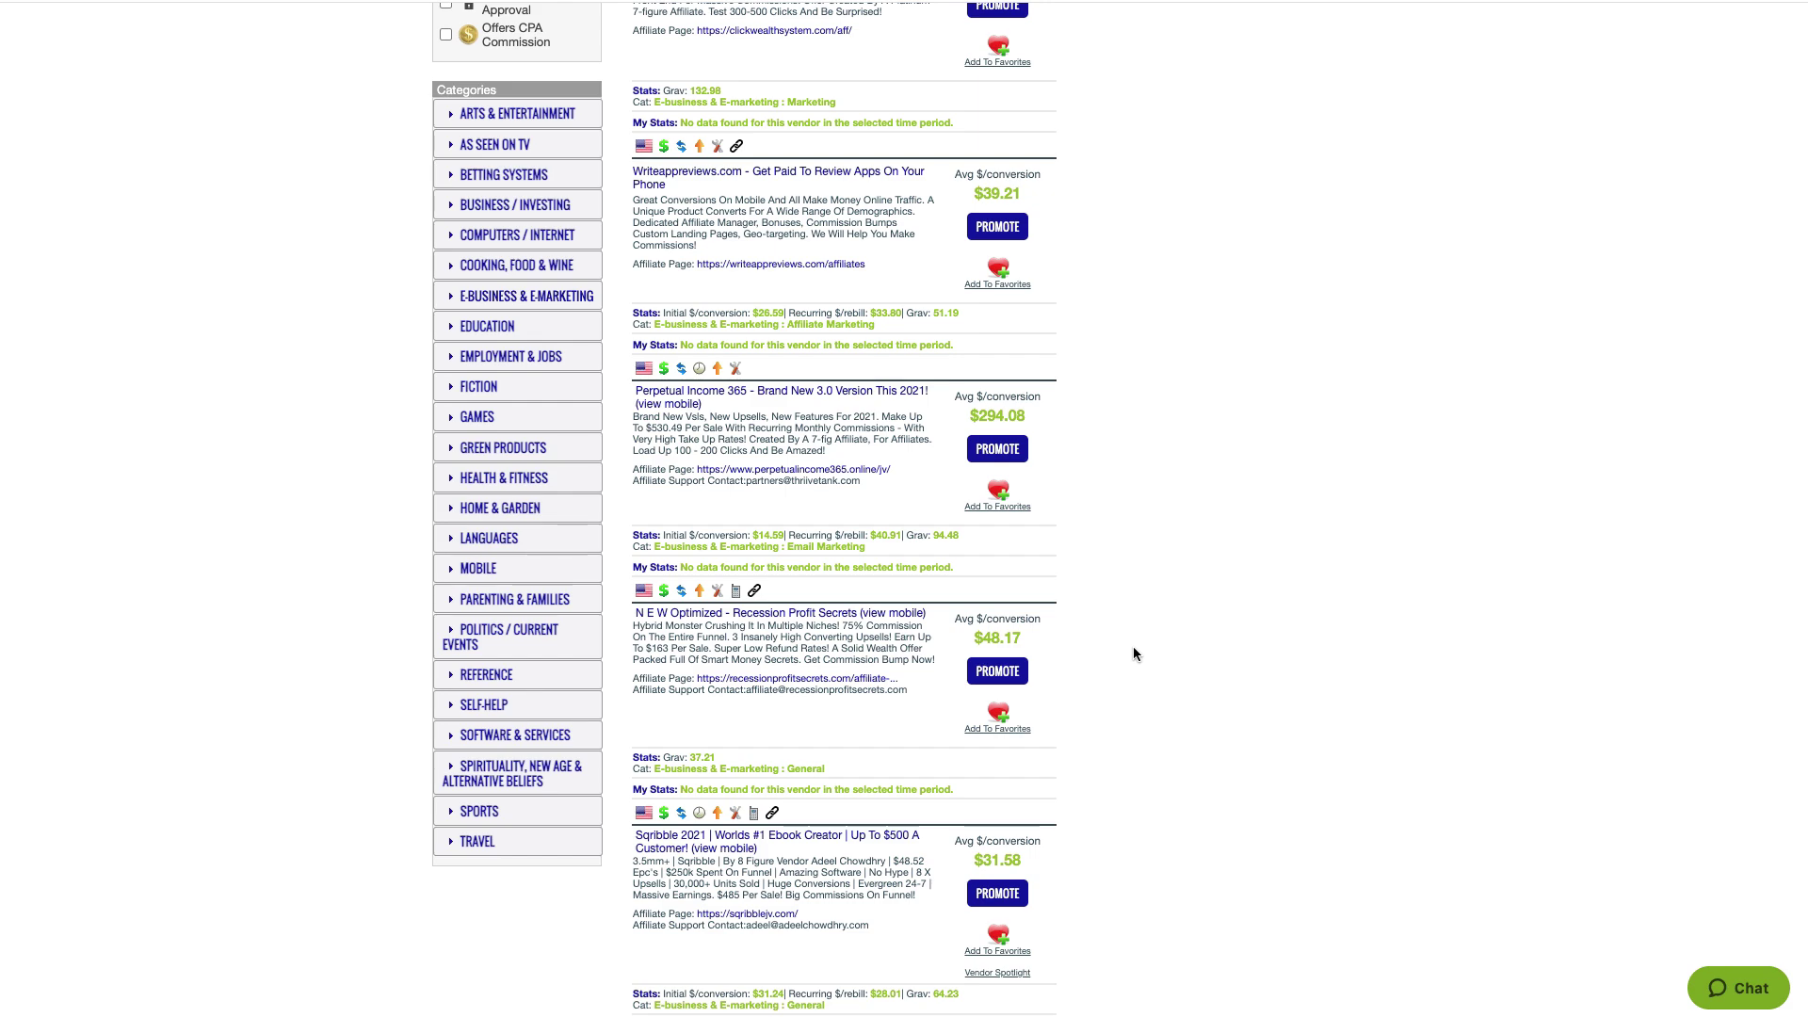
{"action": "scroll", "coordinate": [1134, 654], "scroll_direction": "down", "scroll_amount": 8}
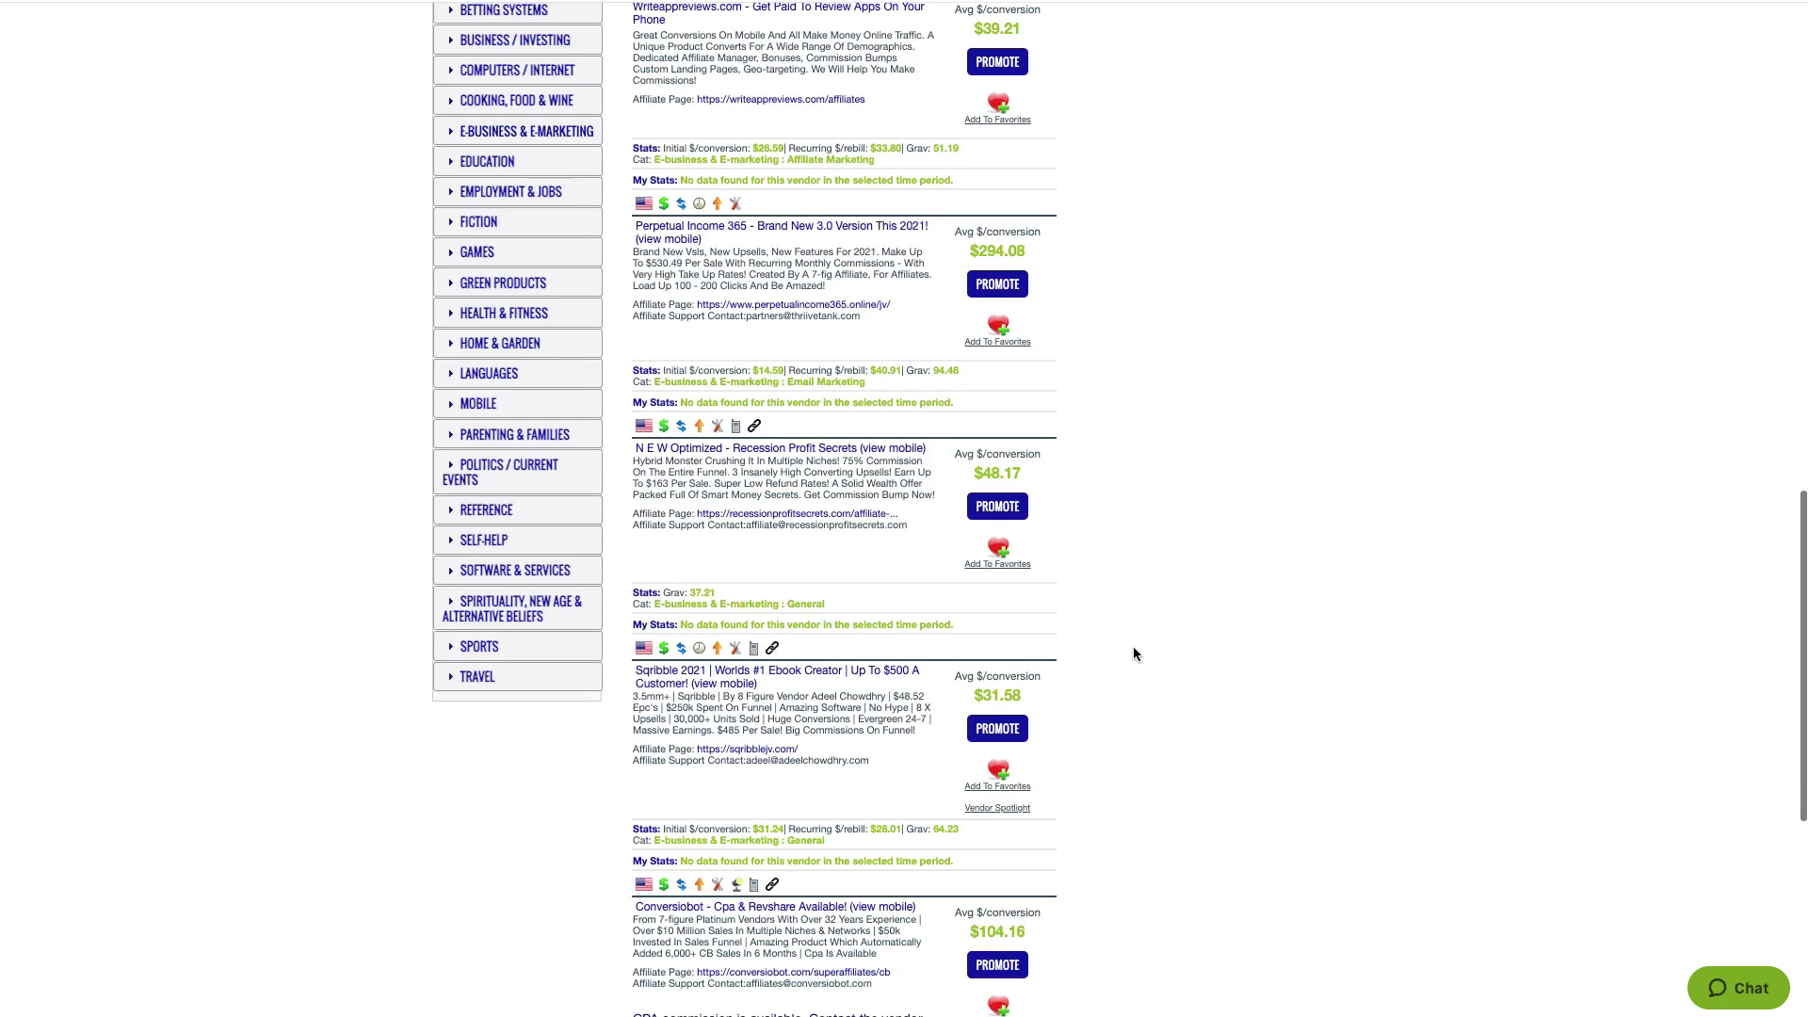
{"action": "scroll", "coordinate": [1133, 652], "scroll_direction": "down", "scroll_amount": 1}
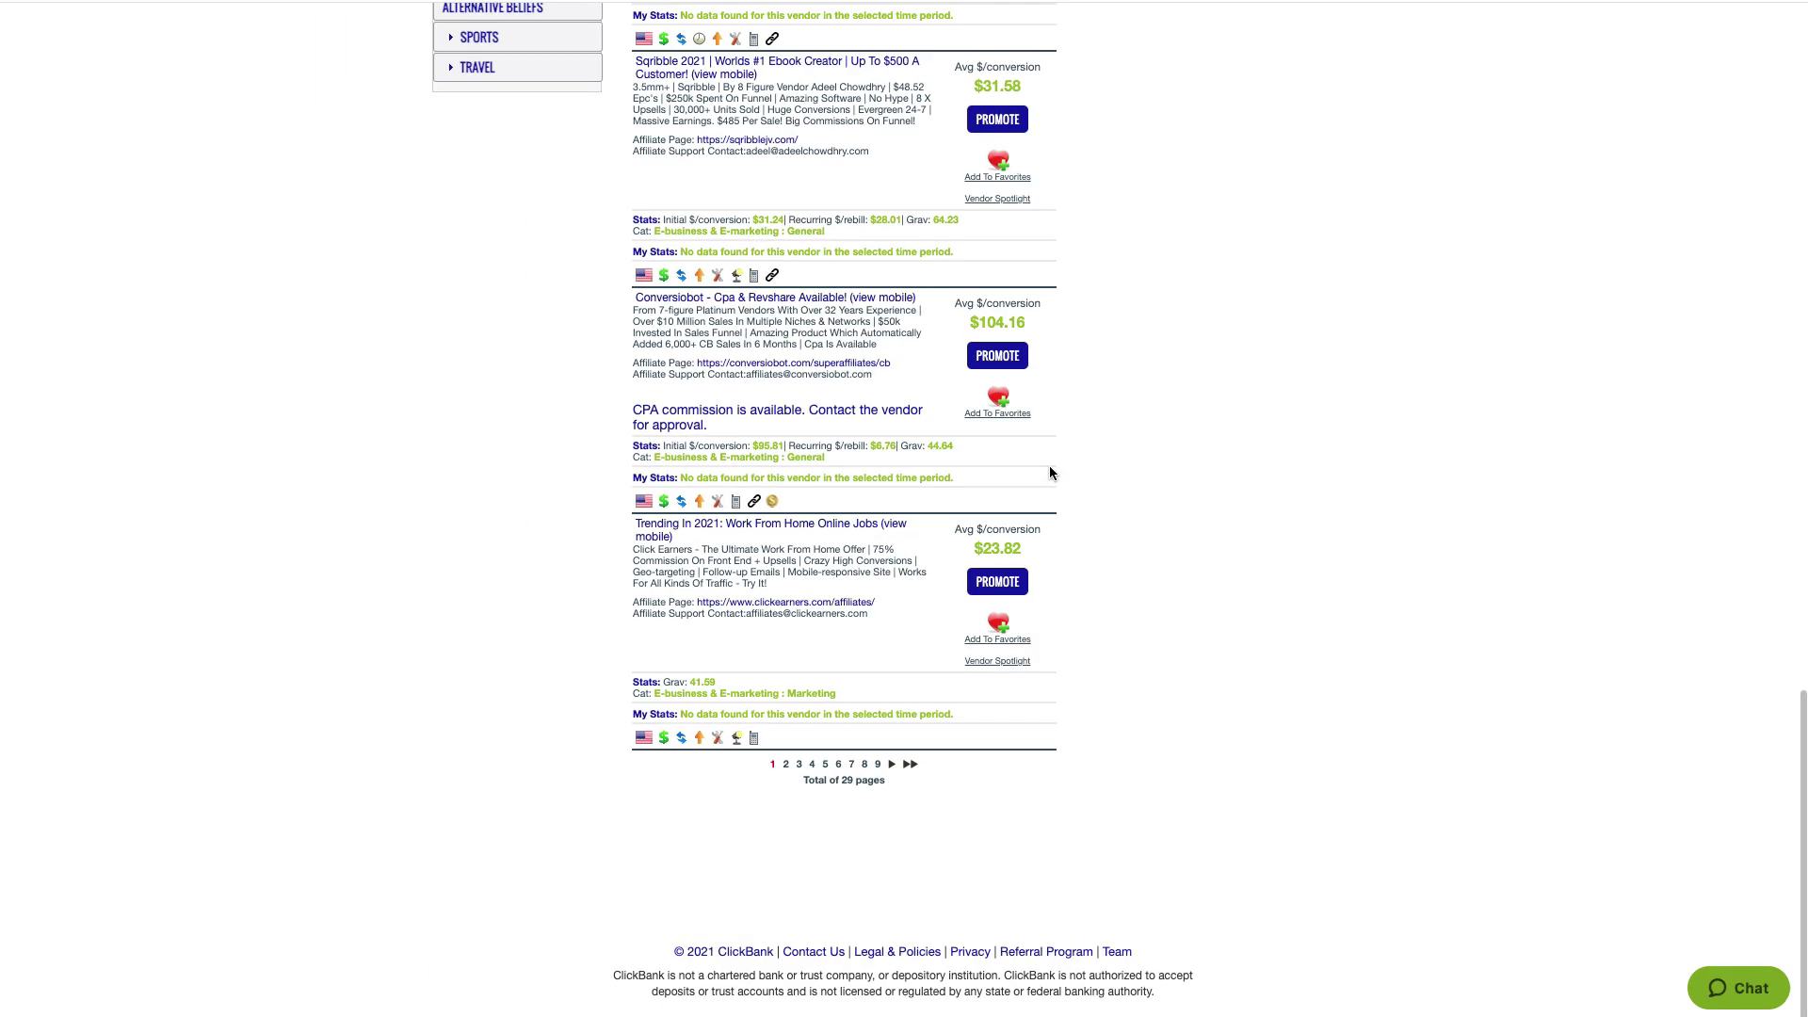
{"action": "scroll", "coordinate": [1051, 469], "scroll_direction": "up", "scroll_amount": 6}
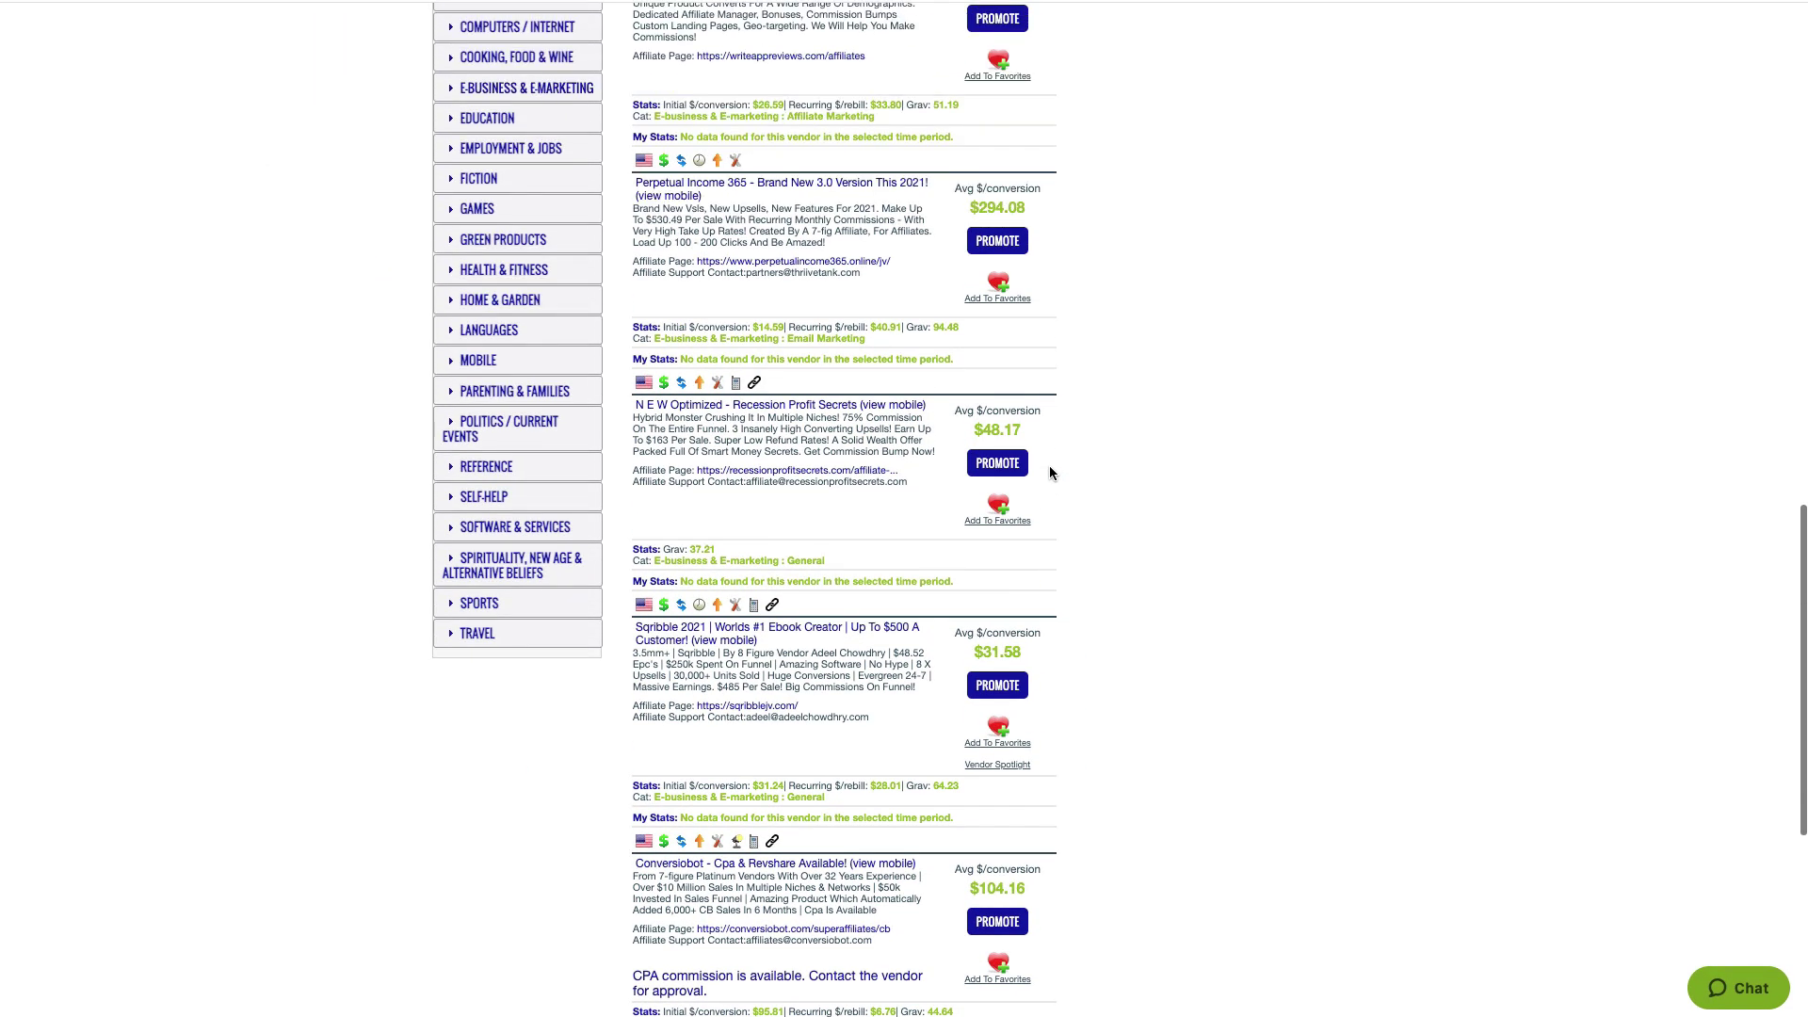
{"action": "scroll", "coordinate": [1051, 471], "scroll_direction": "up", "scroll_amount": 2}
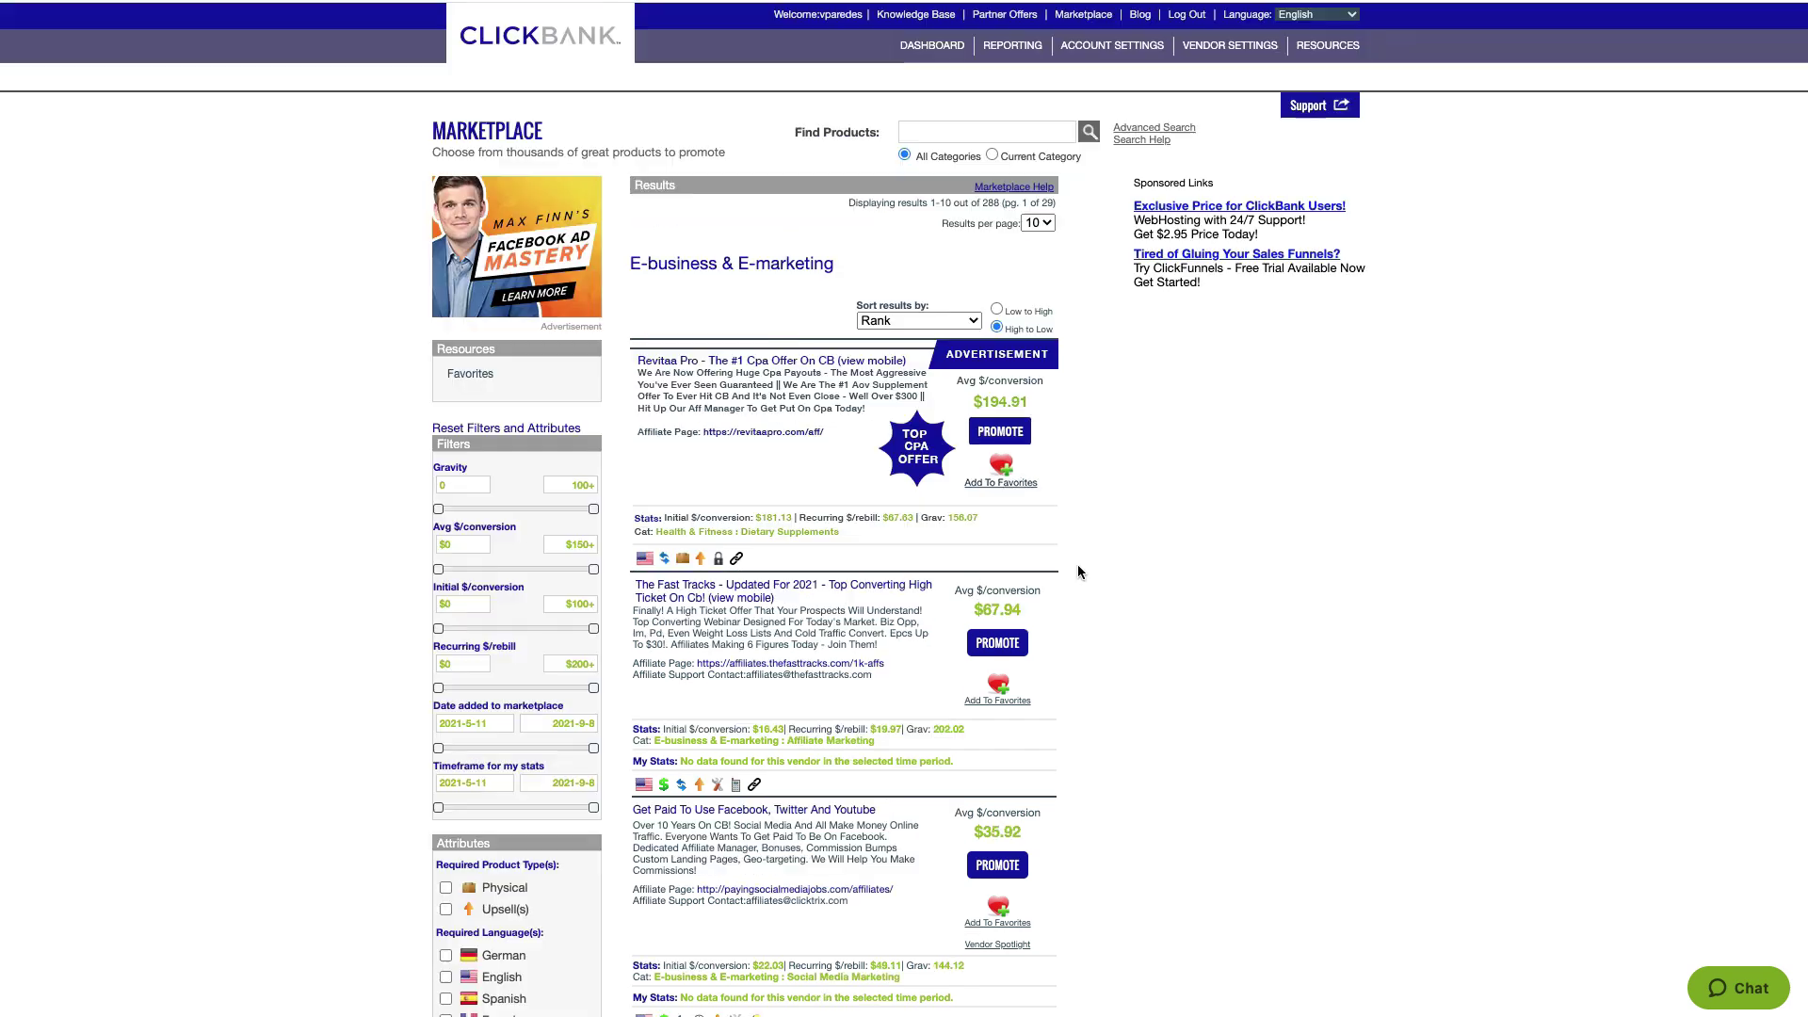
{"action": "scroll", "coordinate": [1078, 570], "scroll_direction": "down", "scroll_amount": 15}
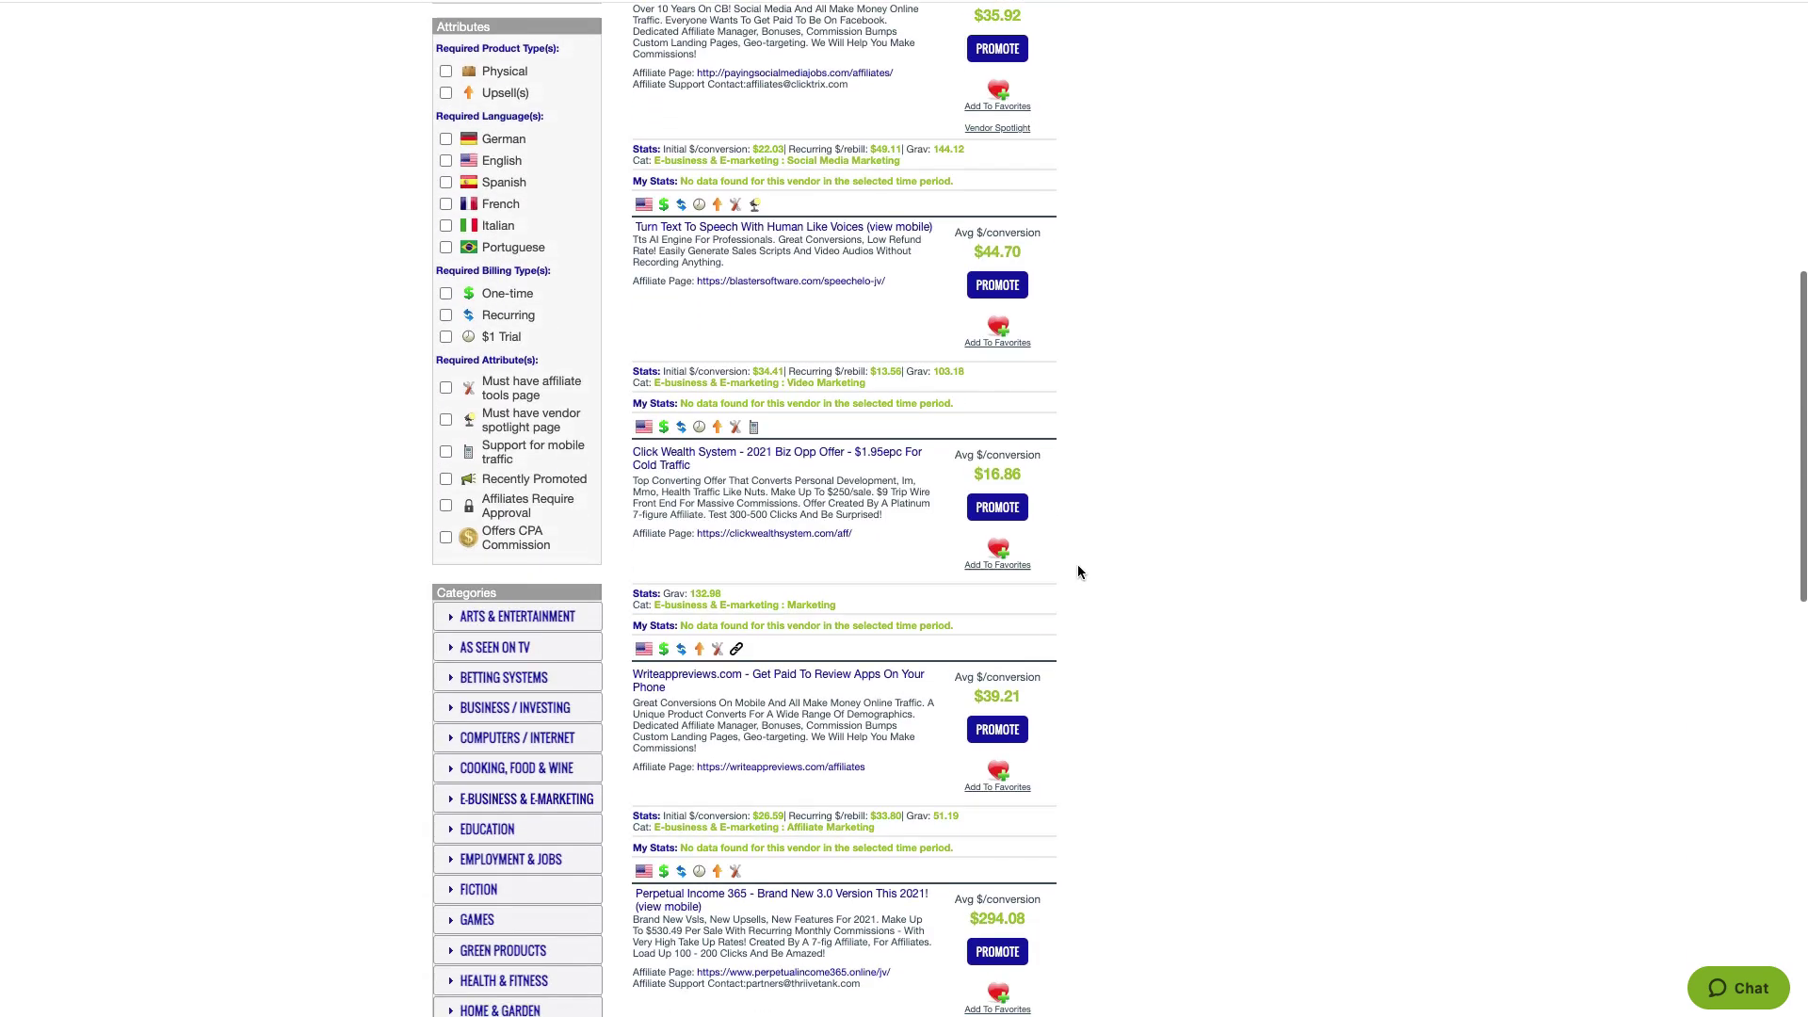
{"action": "scroll", "coordinate": [1078, 571], "scroll_direction": "down", "scroll_amount": 7}
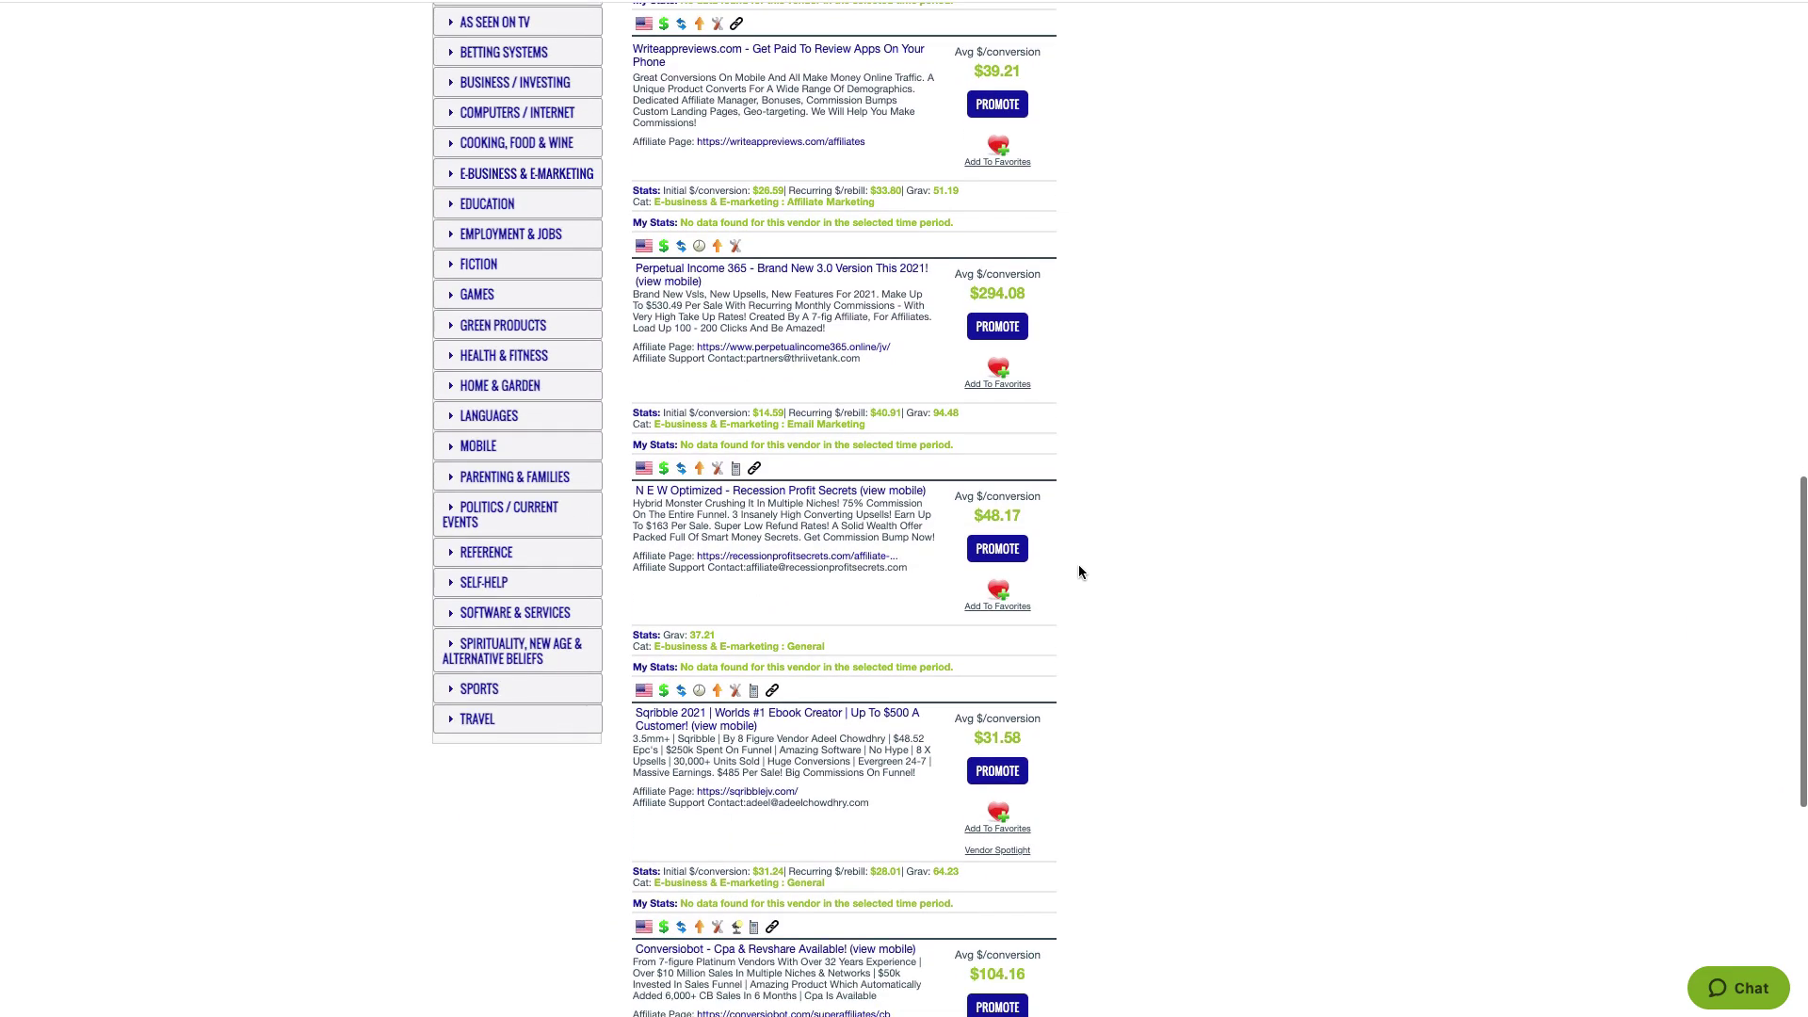
{"action": "scroll", "coordinate": [1078, 572], "scroll_direction": "down", "scroll_amount": 5}
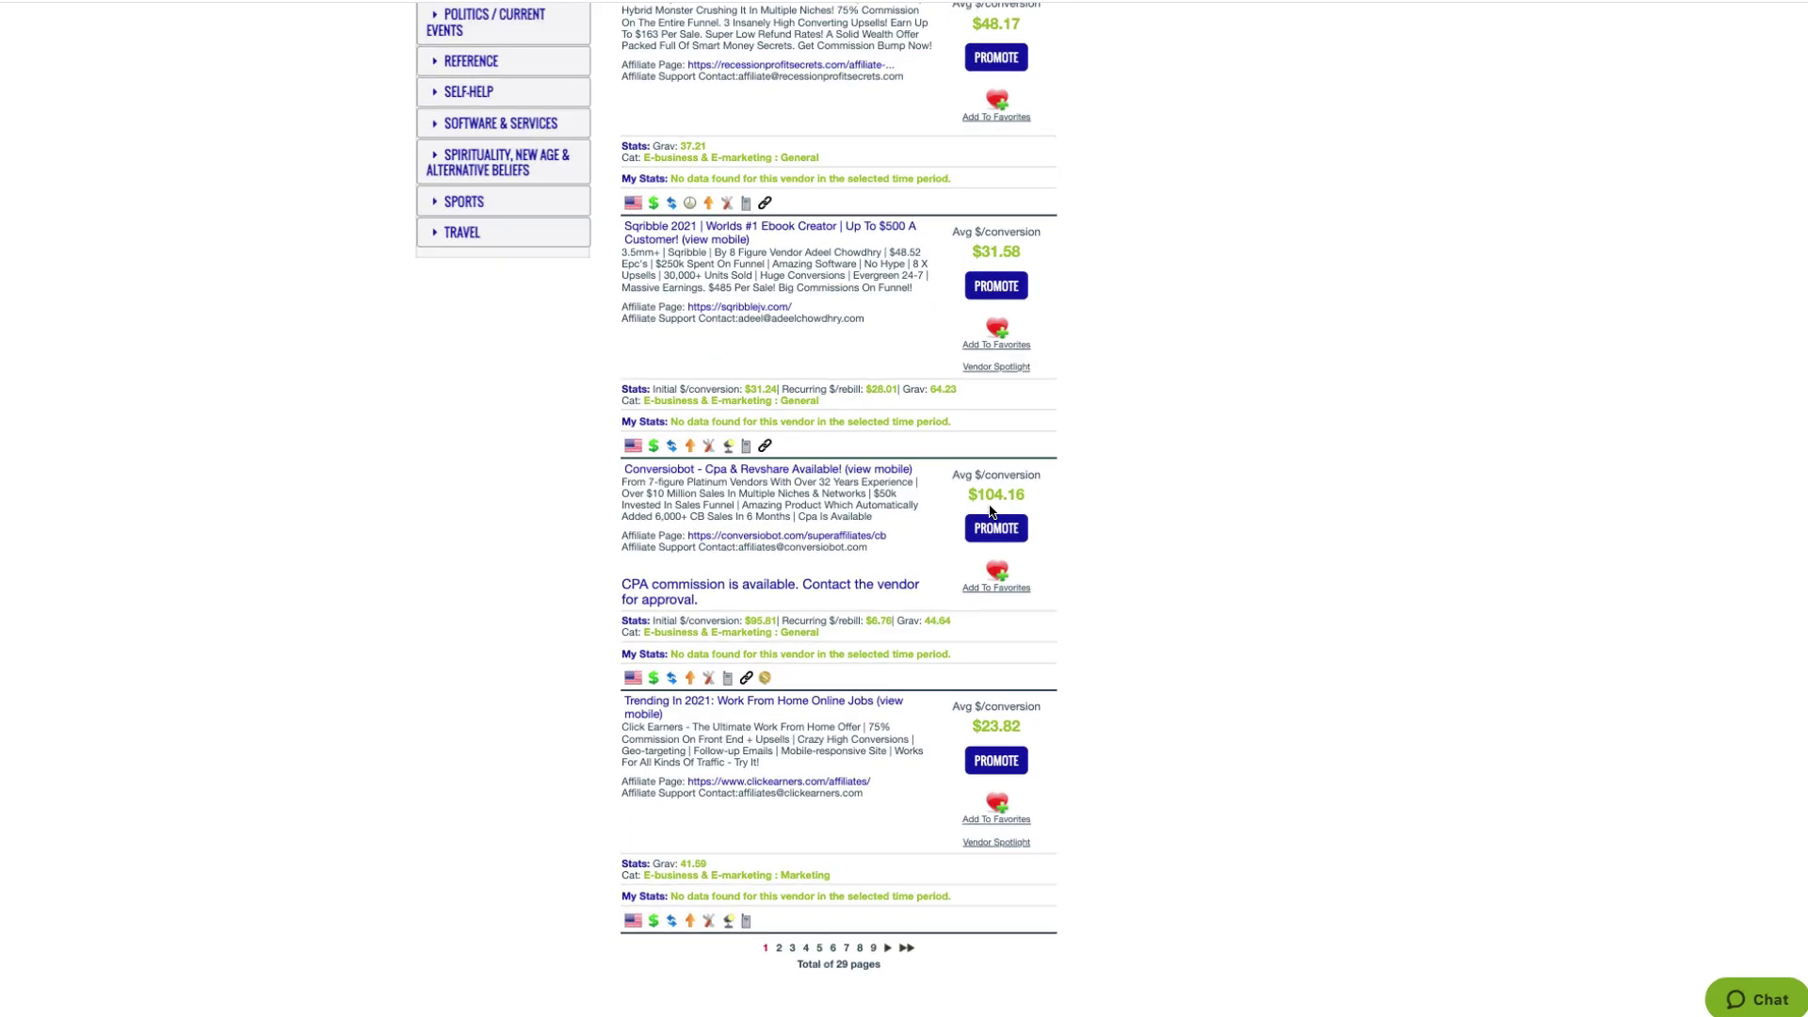
{"action": "scroll", "coordinate": [990, 511], "scroll_direction": "up", "scroll_amount": 5}
{"action": "scroll", "coordinate": [936, 462], "scroll_direction": "up", "scroll_amount": 10}
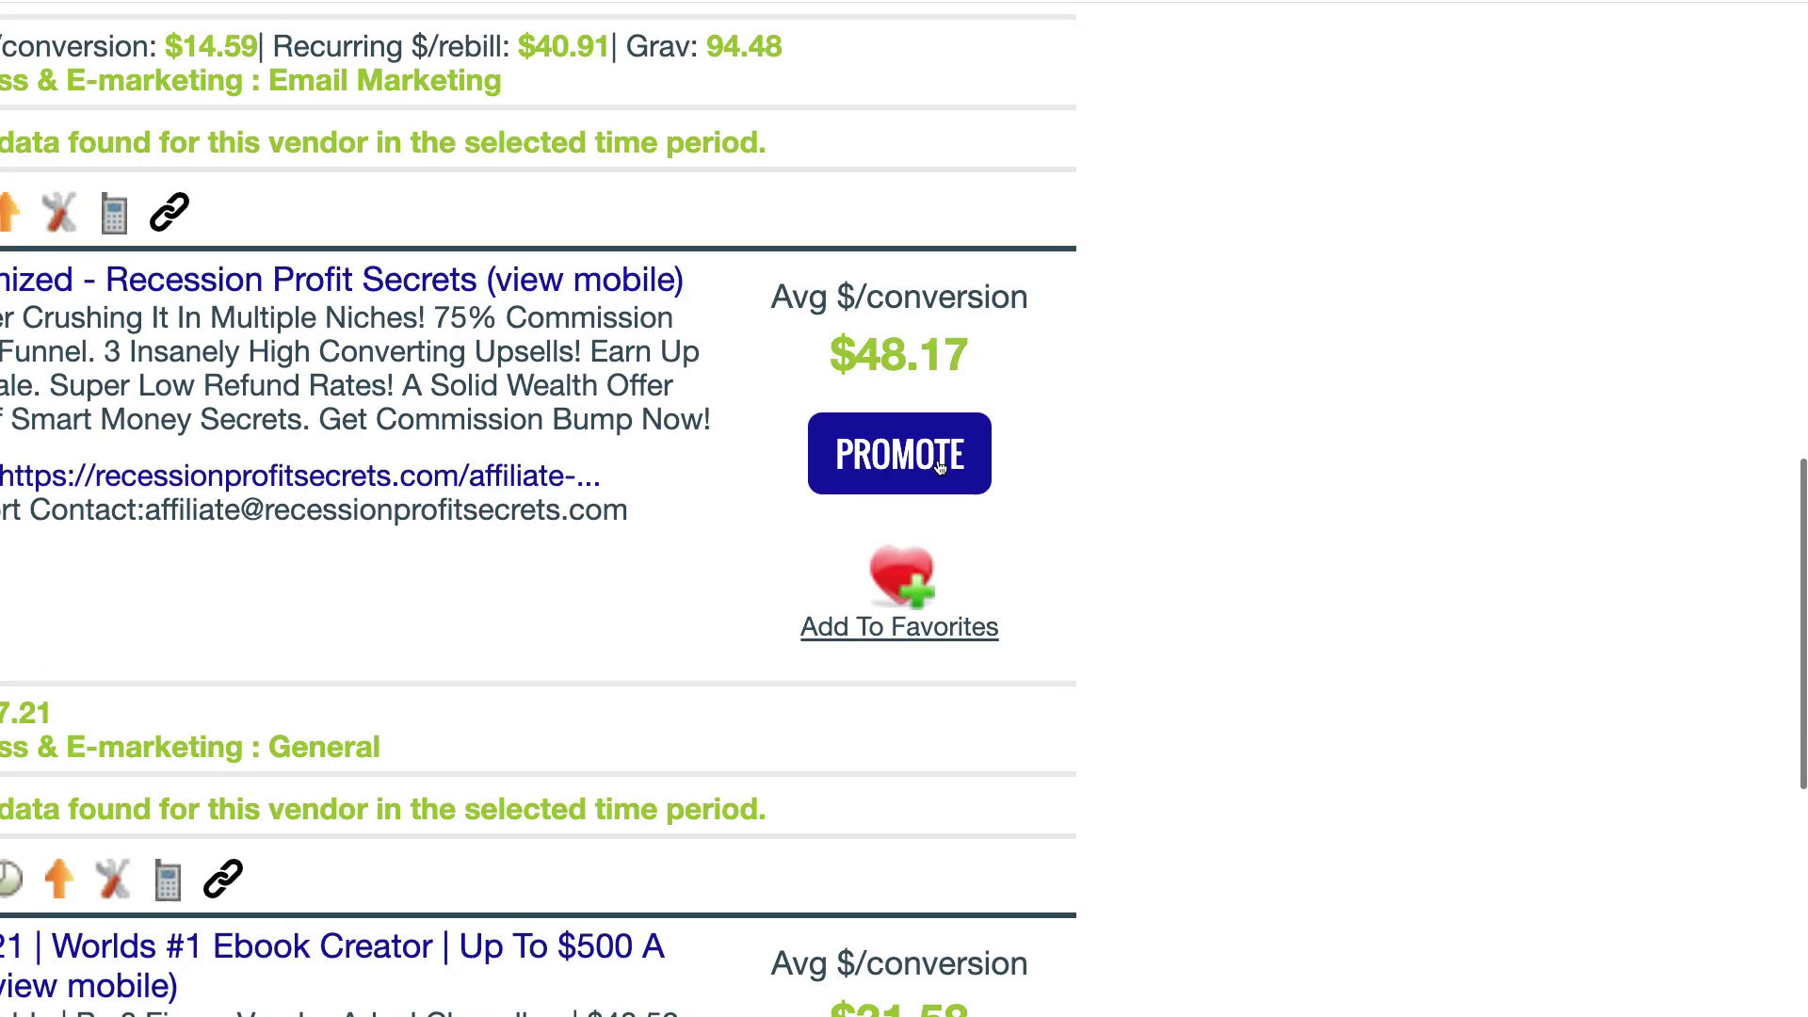
{"action": "scroll", "coordinate": [939, 467], "scroll_direction": "up", "scroll_amount": 8}
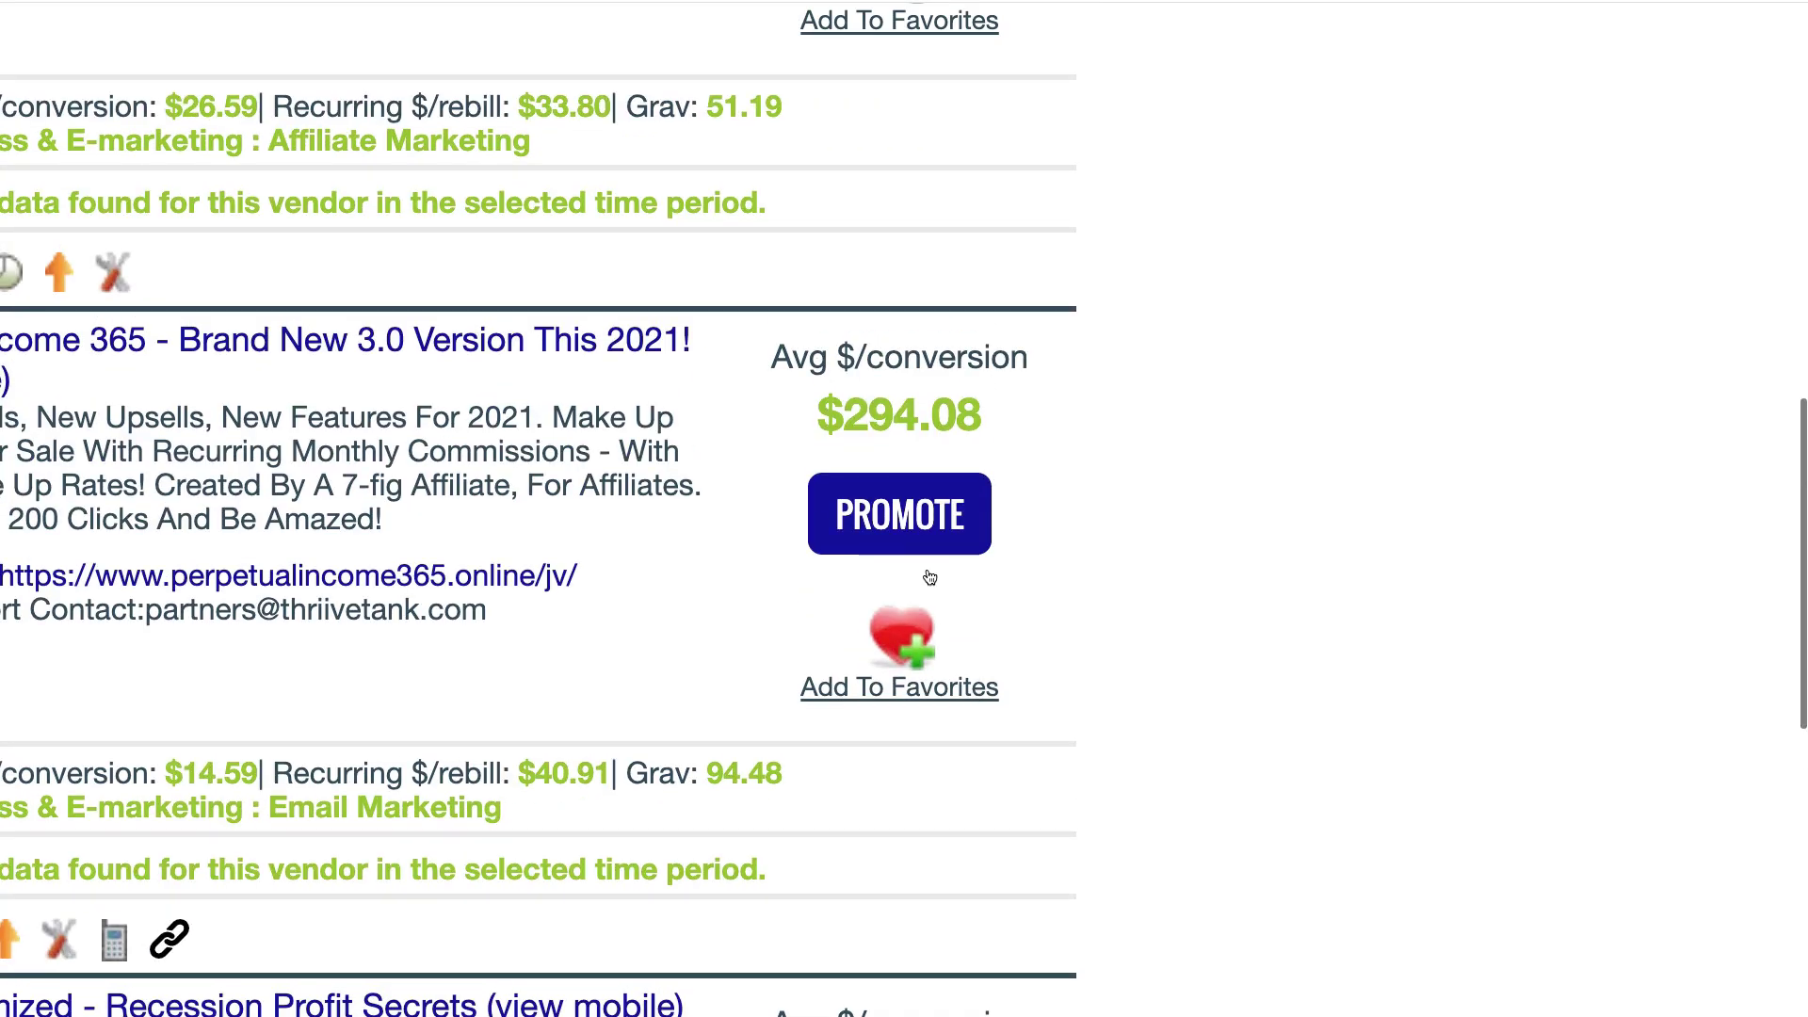
{"action": "scroll", "coordinate": [883, 455], "scroll_direction": "down", "scroll_amount": 5}
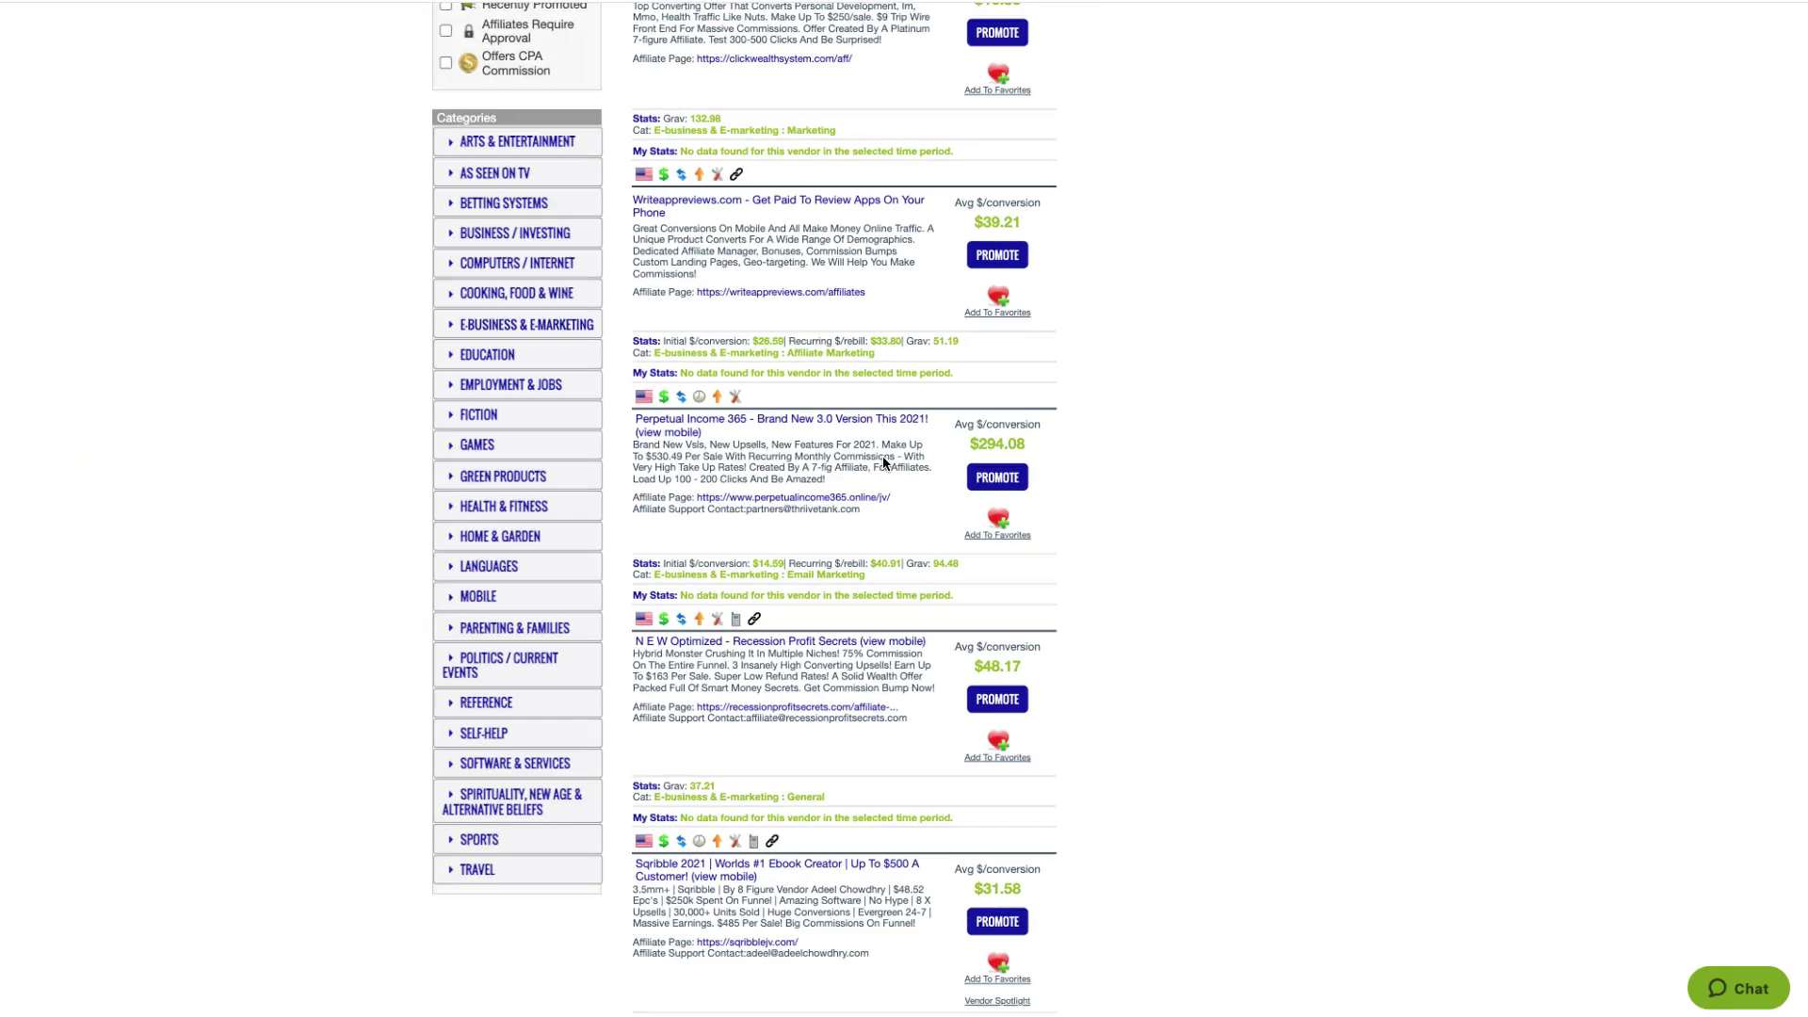
Generate a HopLink for Perpetual Income 365 with the Default landing page, select the link and move the generator window aside.
{"action": "left_click", "coordinate": [991, 478]}
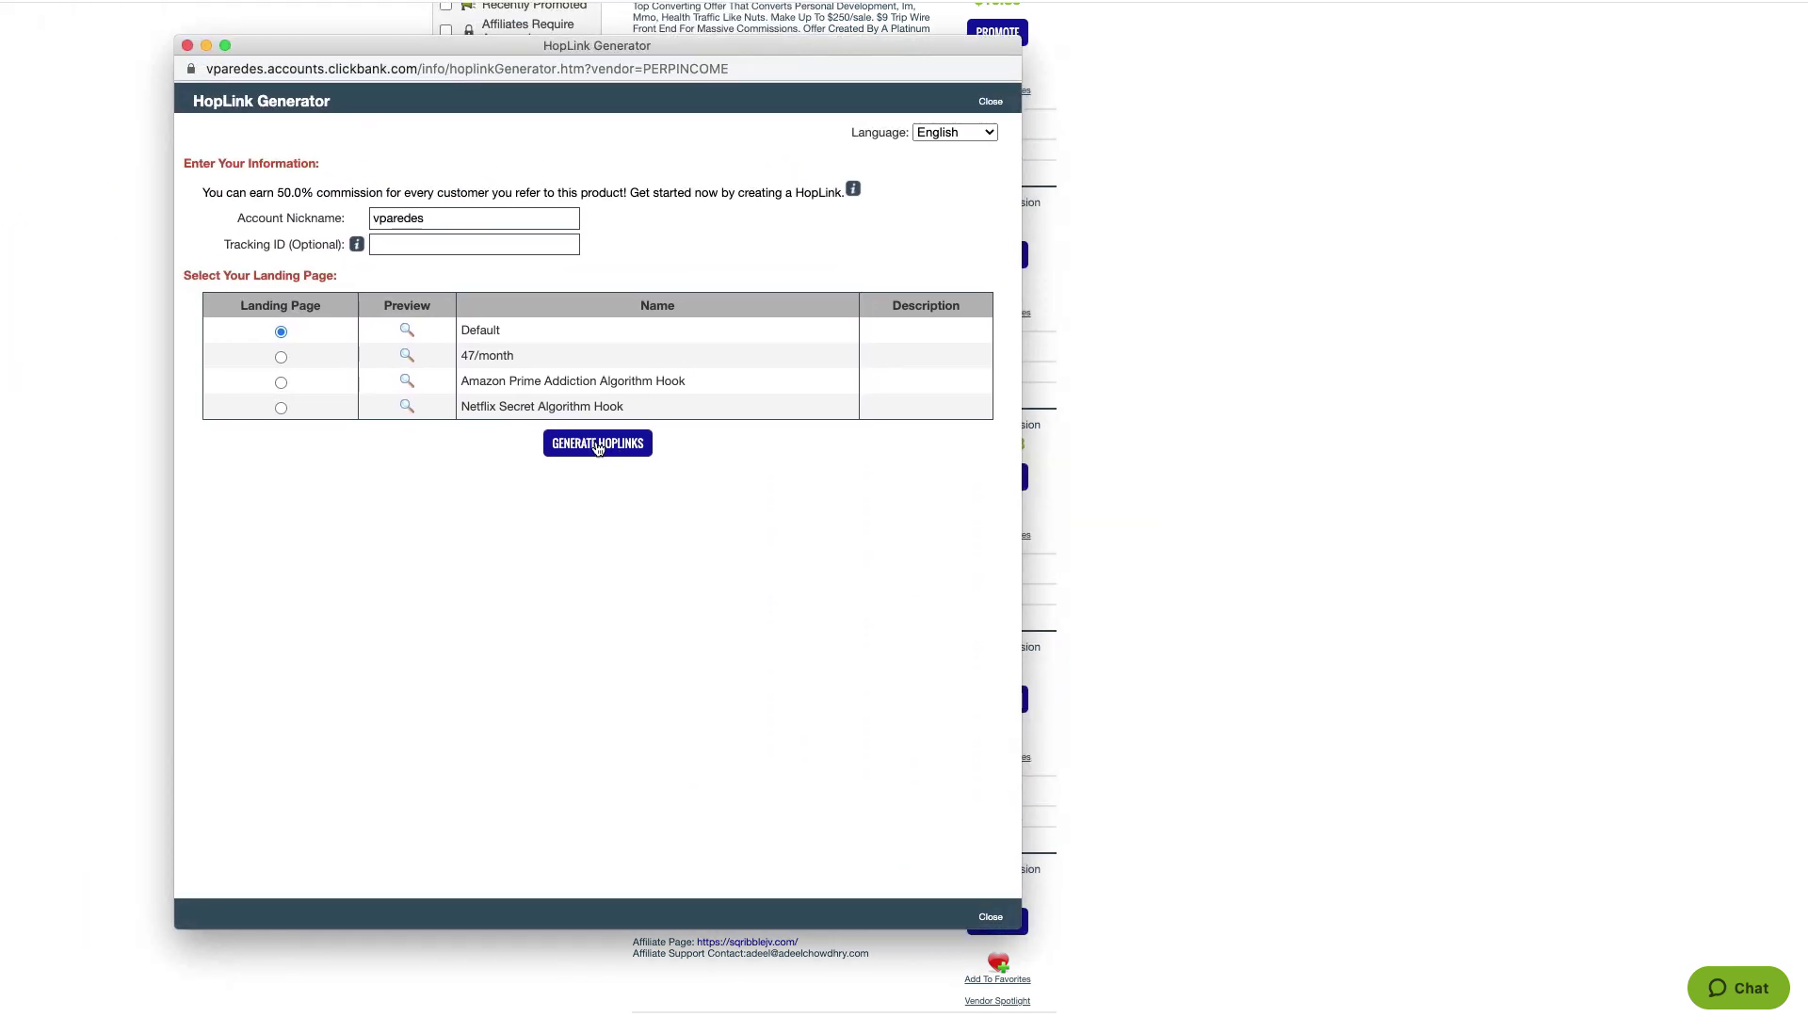
{"action": "left_click", "coordinate": [597, 451]}
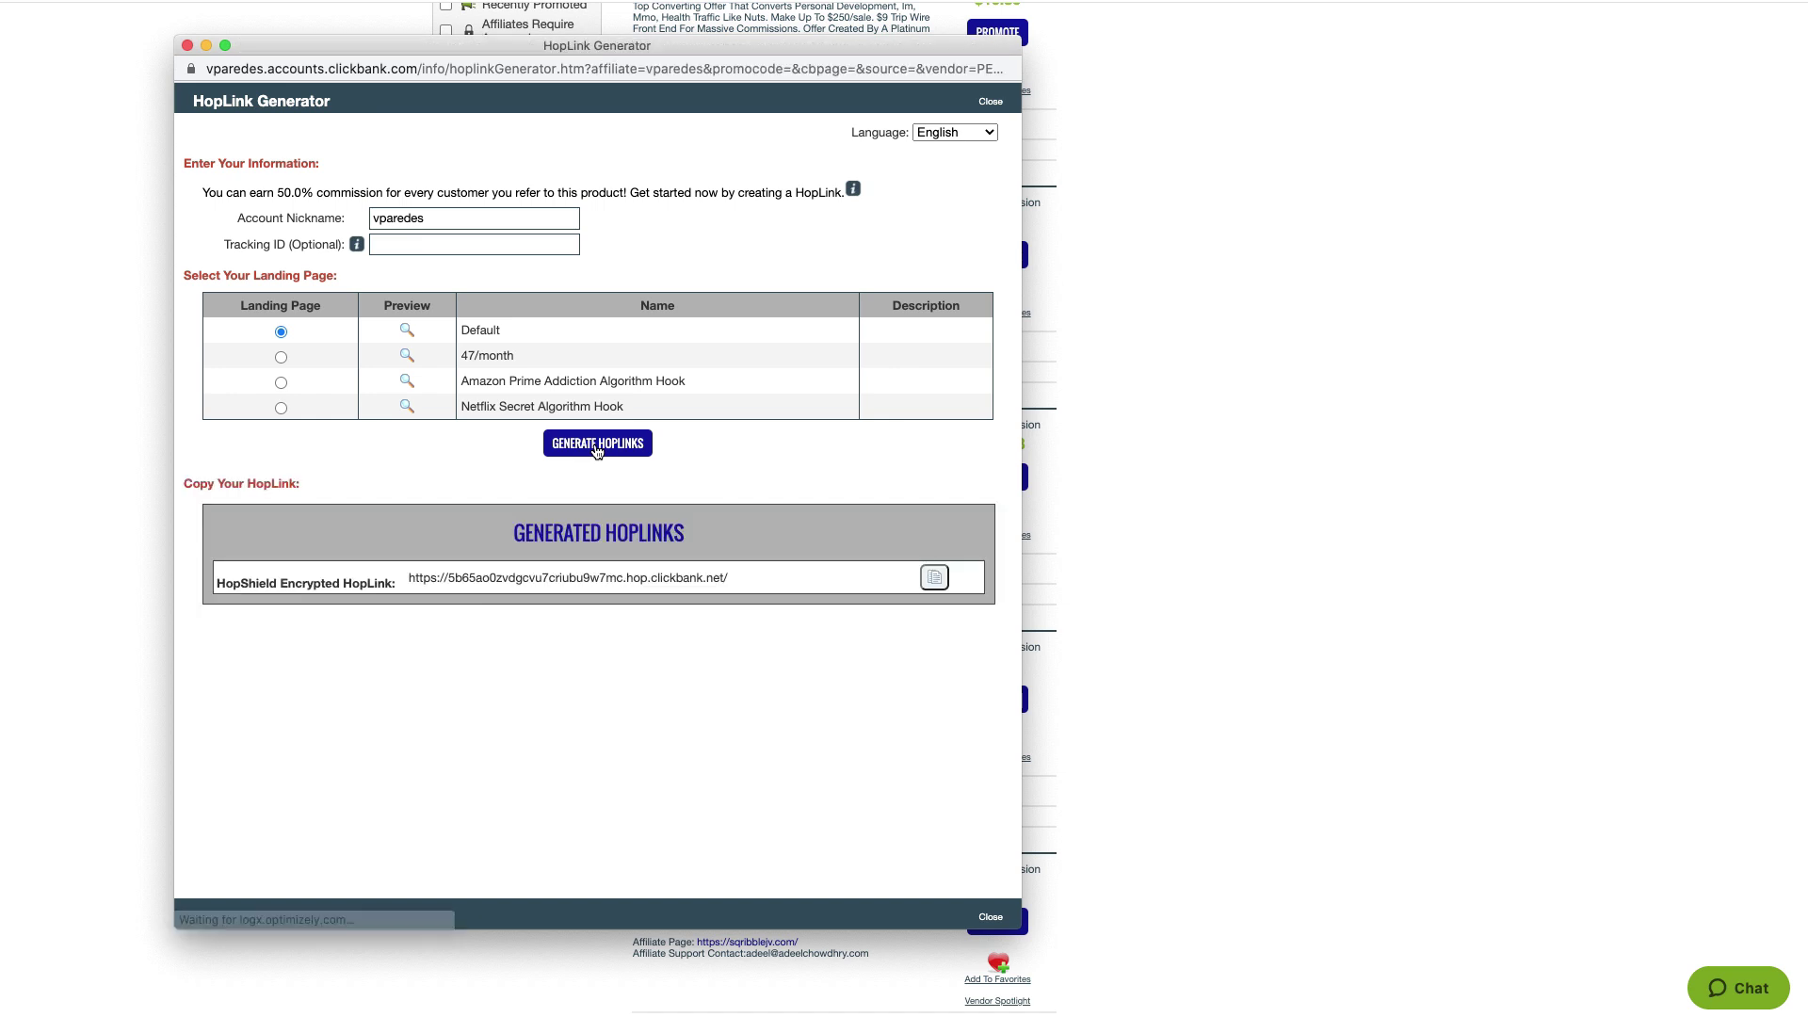
{"action": "left_click_drag", "start_coordinate": [738, 583], "coordinate": [409, 581]}
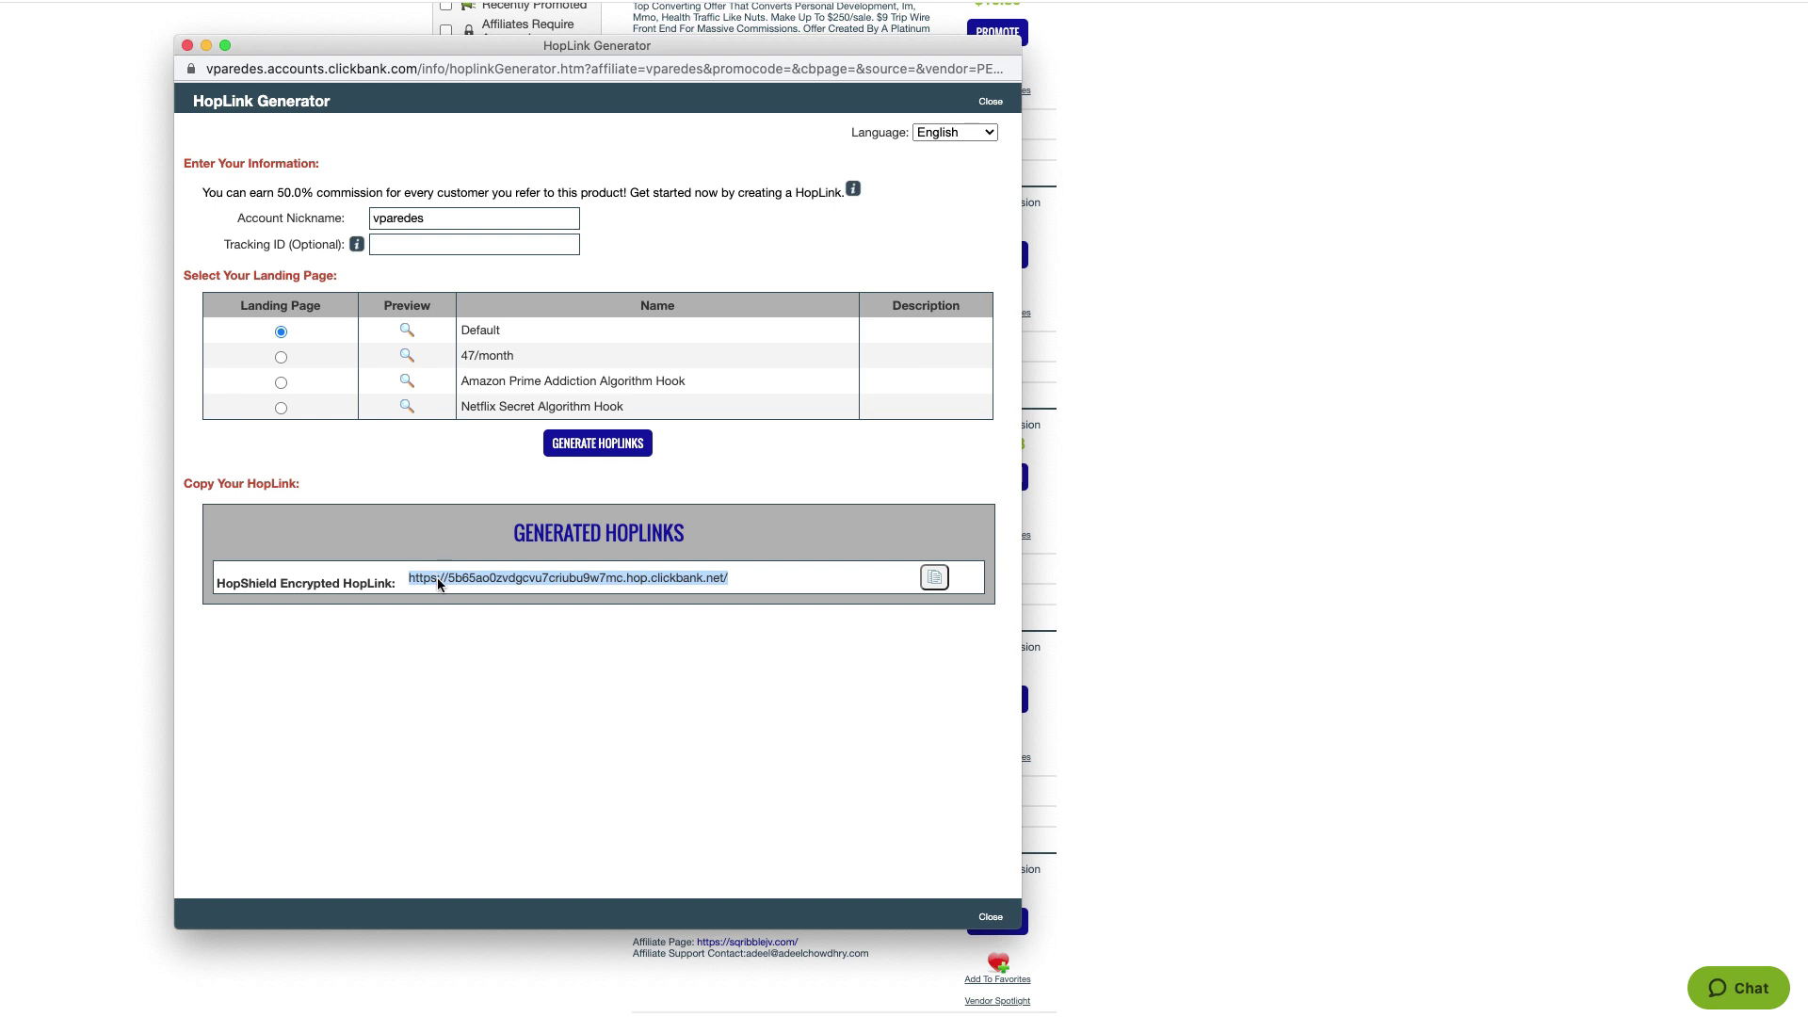
{"action": "left_click_drag", "start_coordinate": [822, 43], "coordinate": [619, 48]}
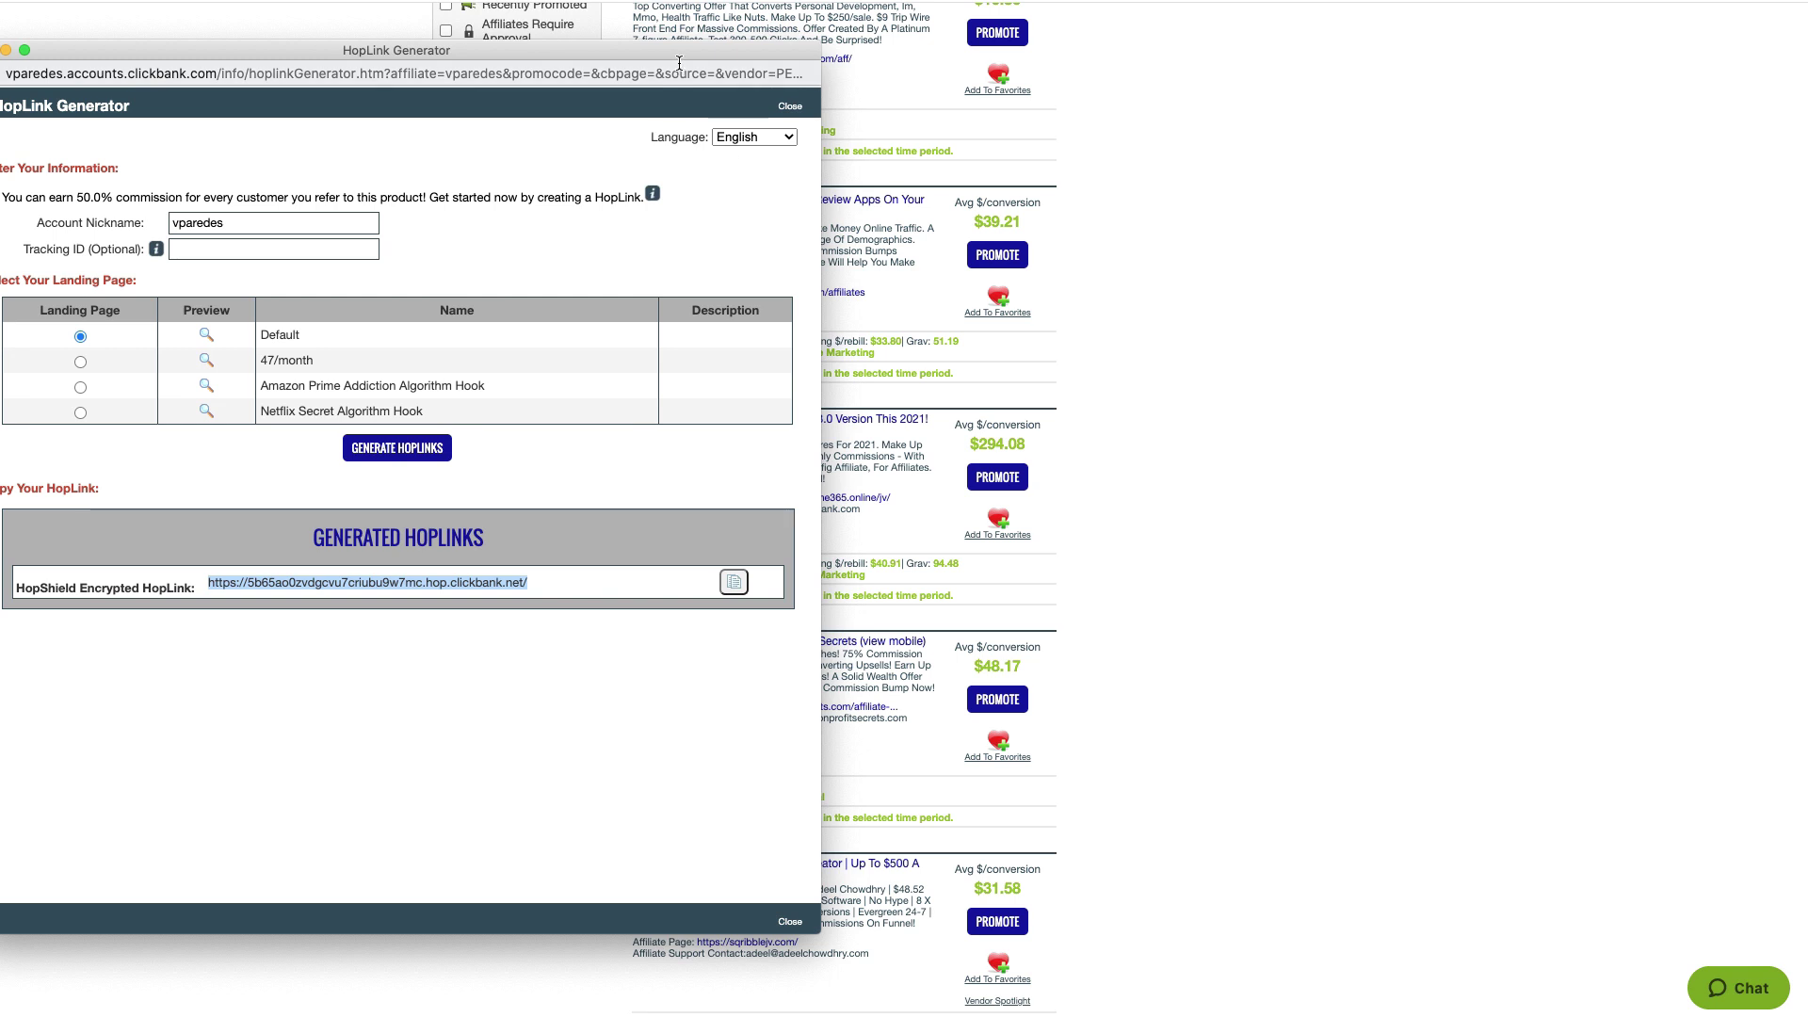
{"action": "left_click_drag", "start_coordinate": [676, 49], "coordinate": [738, 53]}
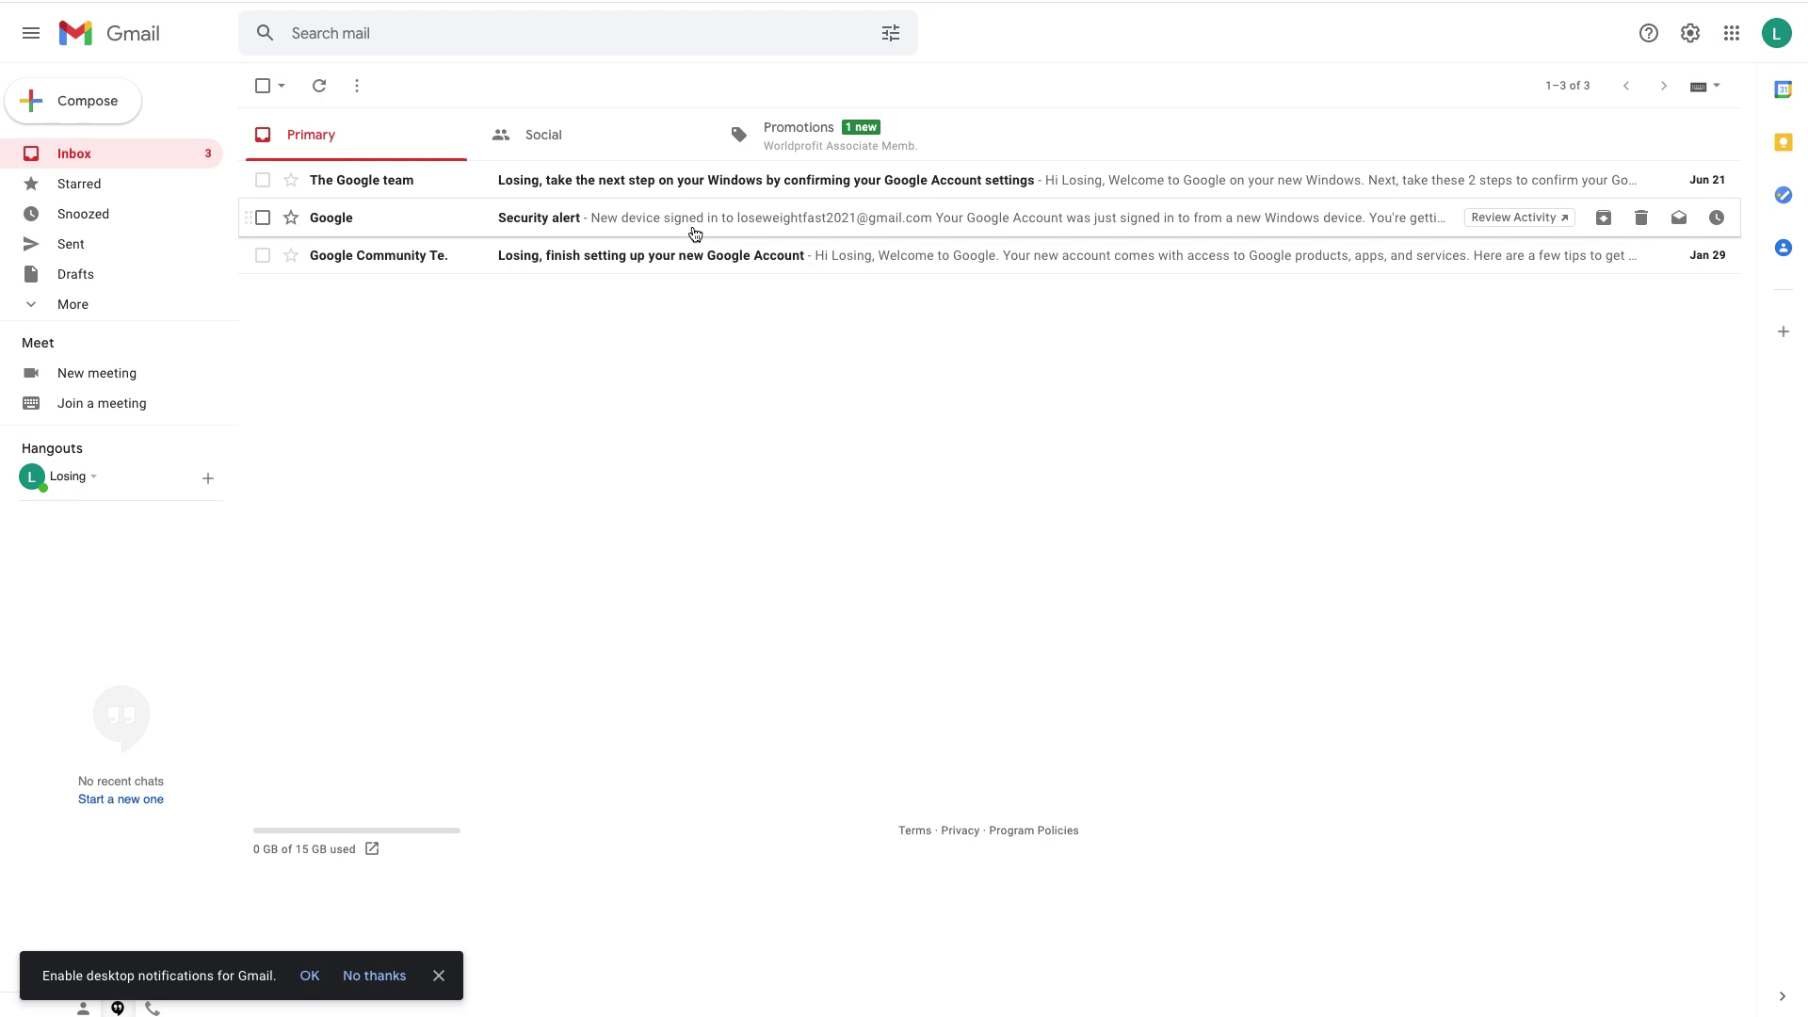
In Gmail, open the full General settings at the vacation responder section.
{"action": "left_click", "coordinate": [1690, 33]}
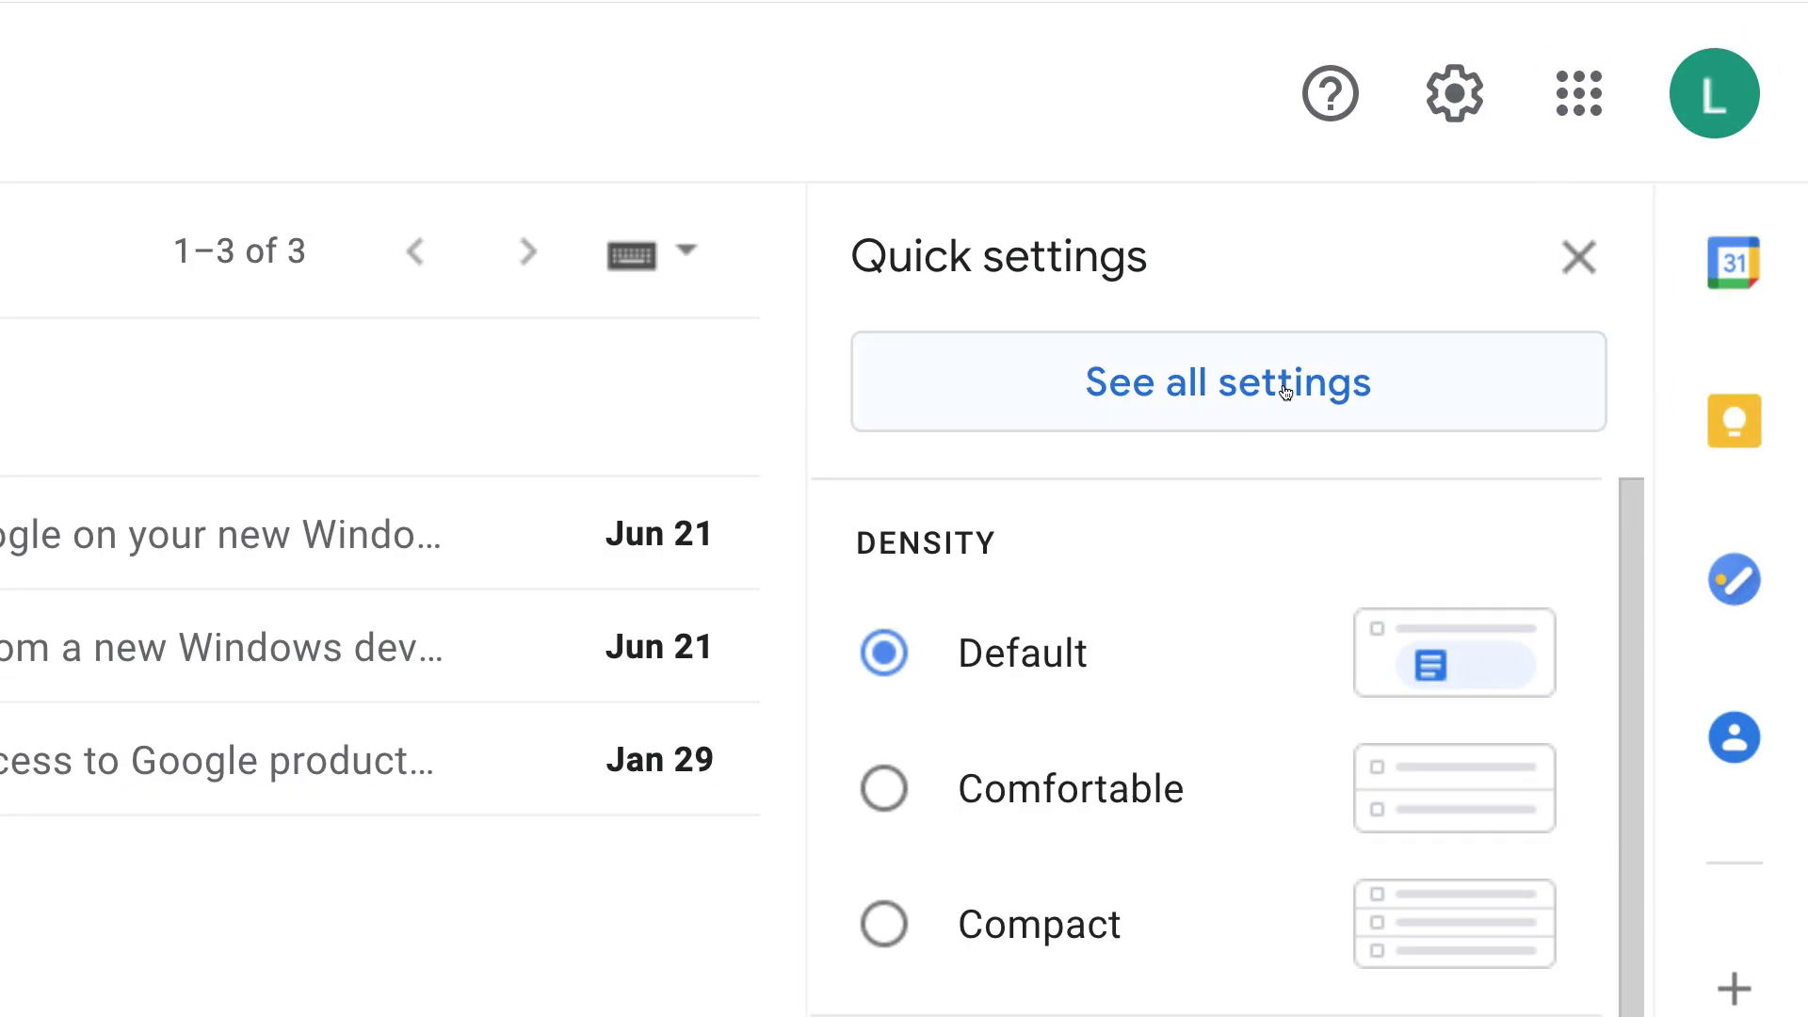
{"action": "left_click", "coordinate": [1228, 381]}
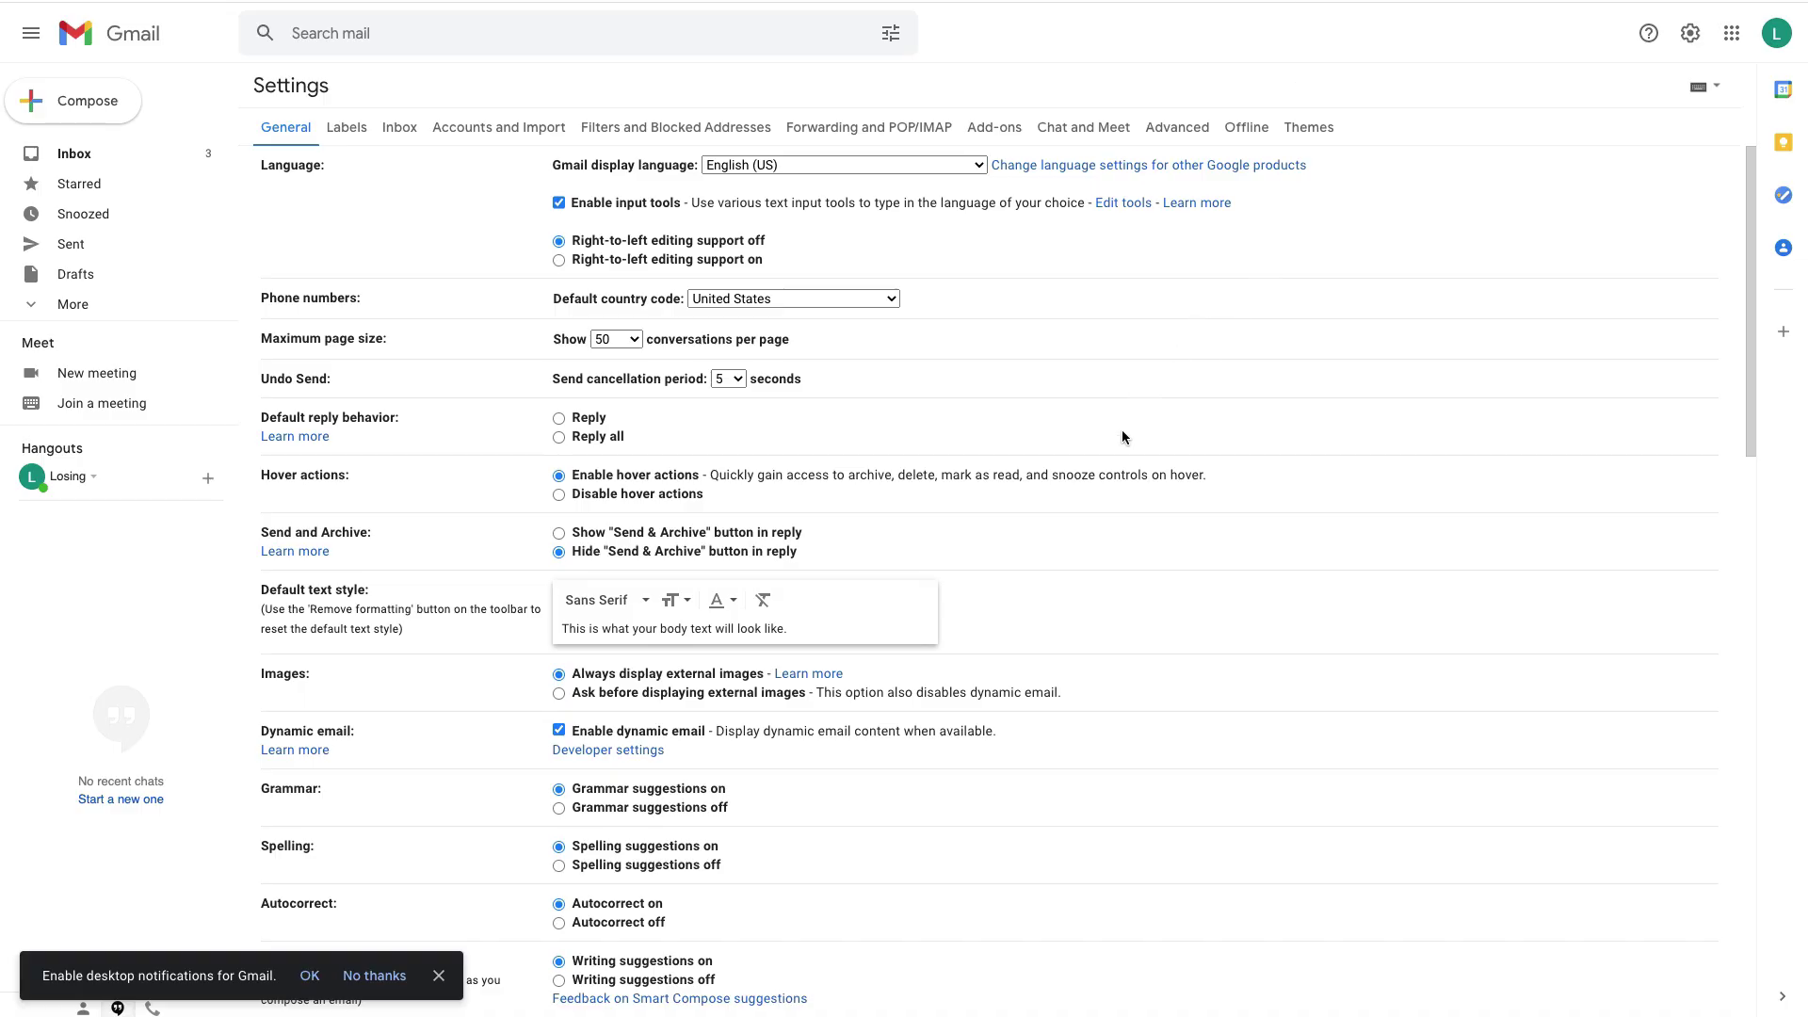
{"action": "scroll", "coordinate": [1122, 445], "scroll_direction": "down", "scroll_amount": 7}
{"action": "scroll", "coordinate": [1121, 439], "scroll_direction": "down", "scroll_amount": 10}
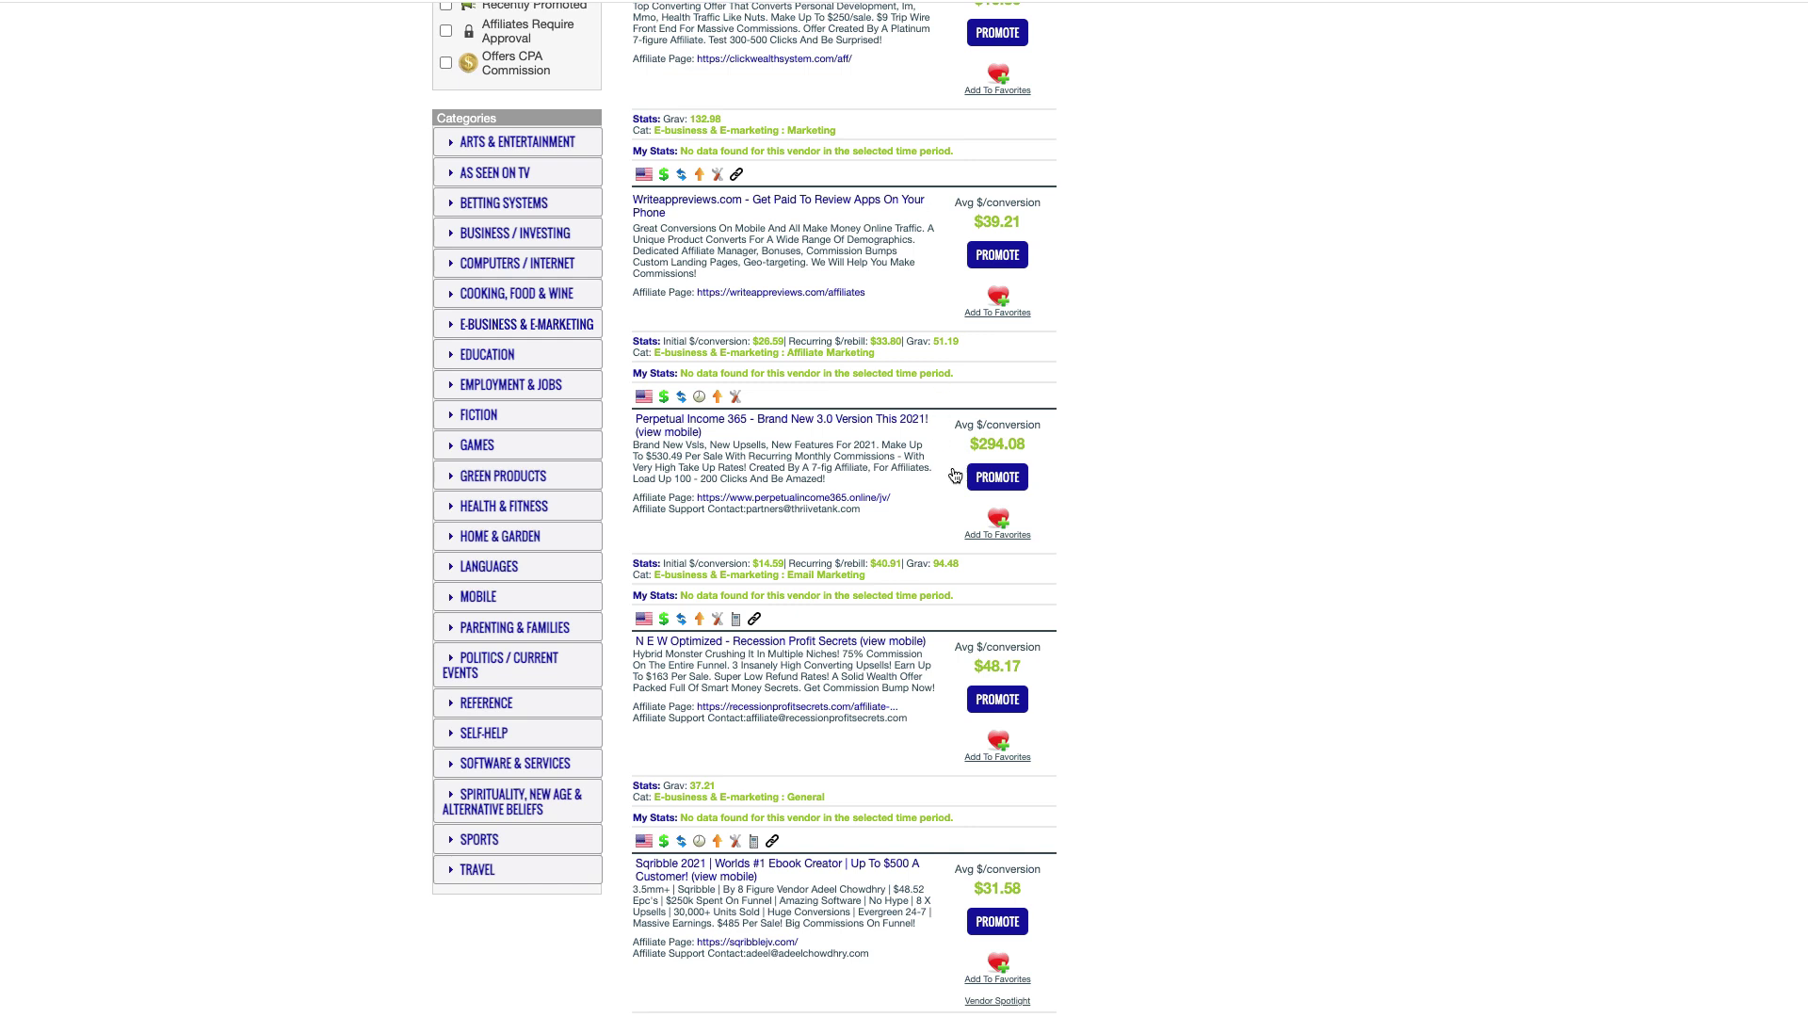
Back in ClickBank, create a new HopLink for Perpetual Income 365 using the Default landing page and copy the encrypted link.
{"action": "left_click", "coordinate": [989, 485]}
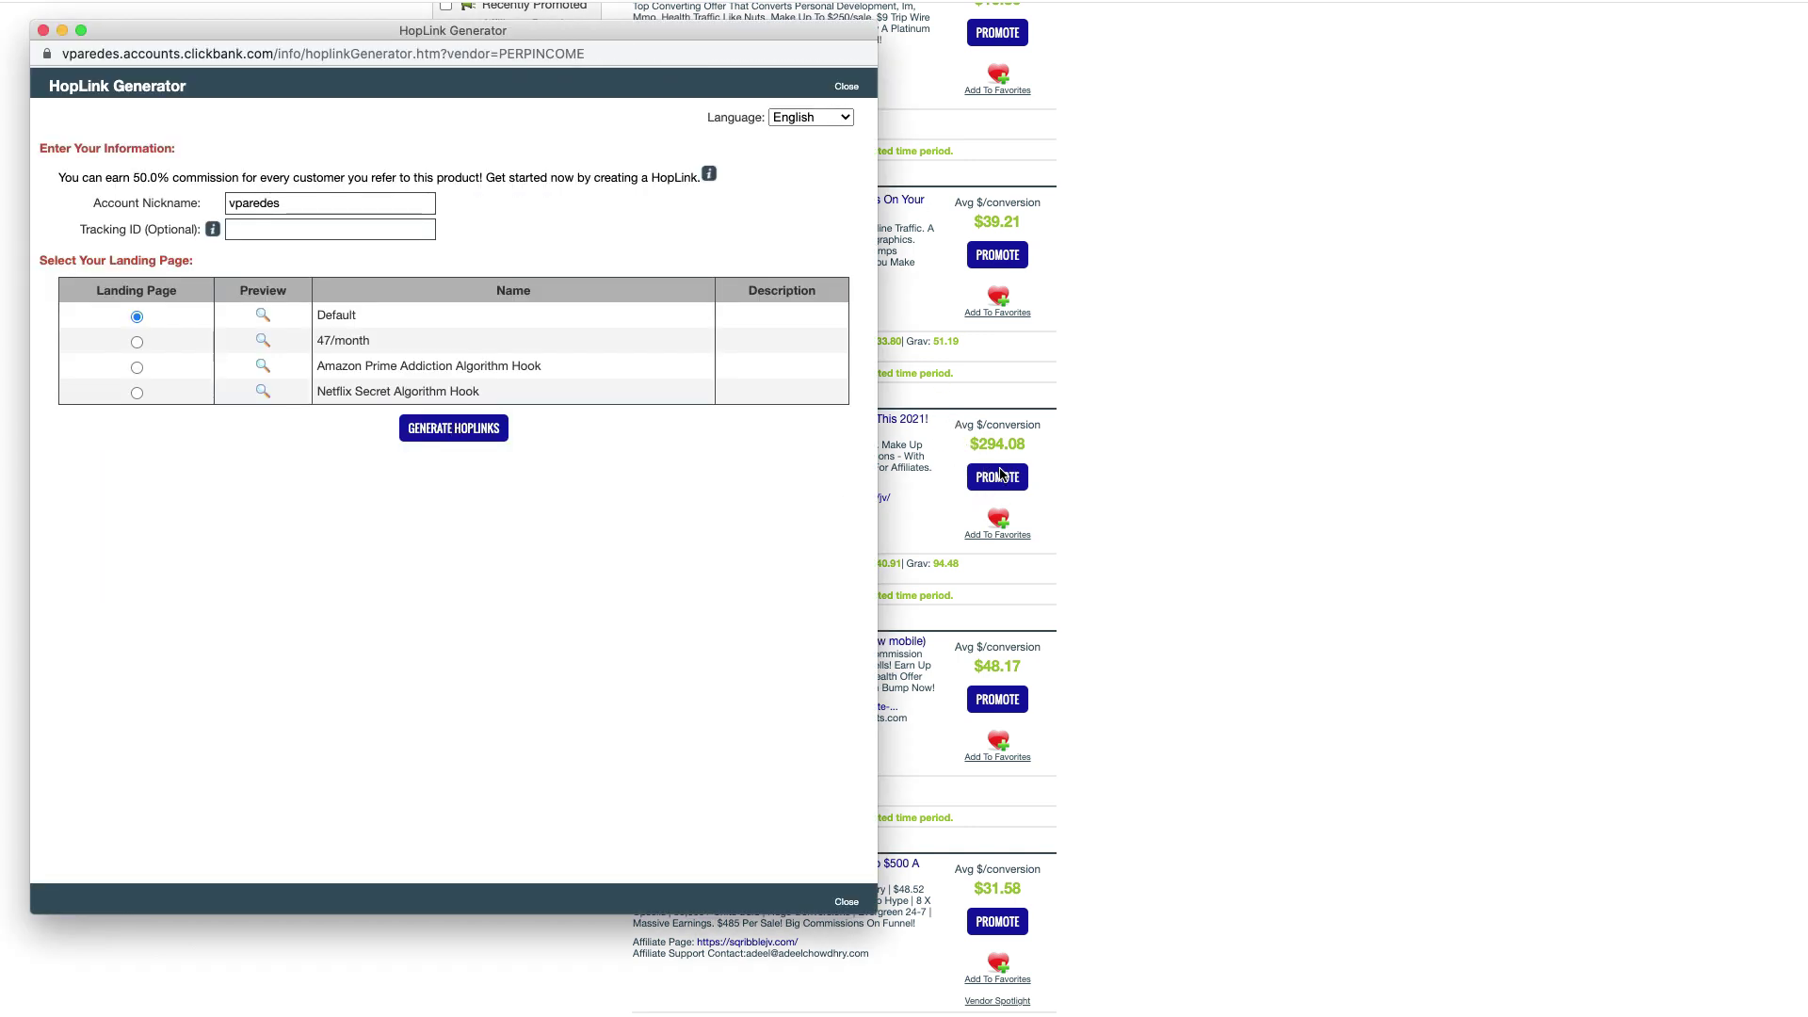
{"action": "left_click", "coordinate": [458, 435]}
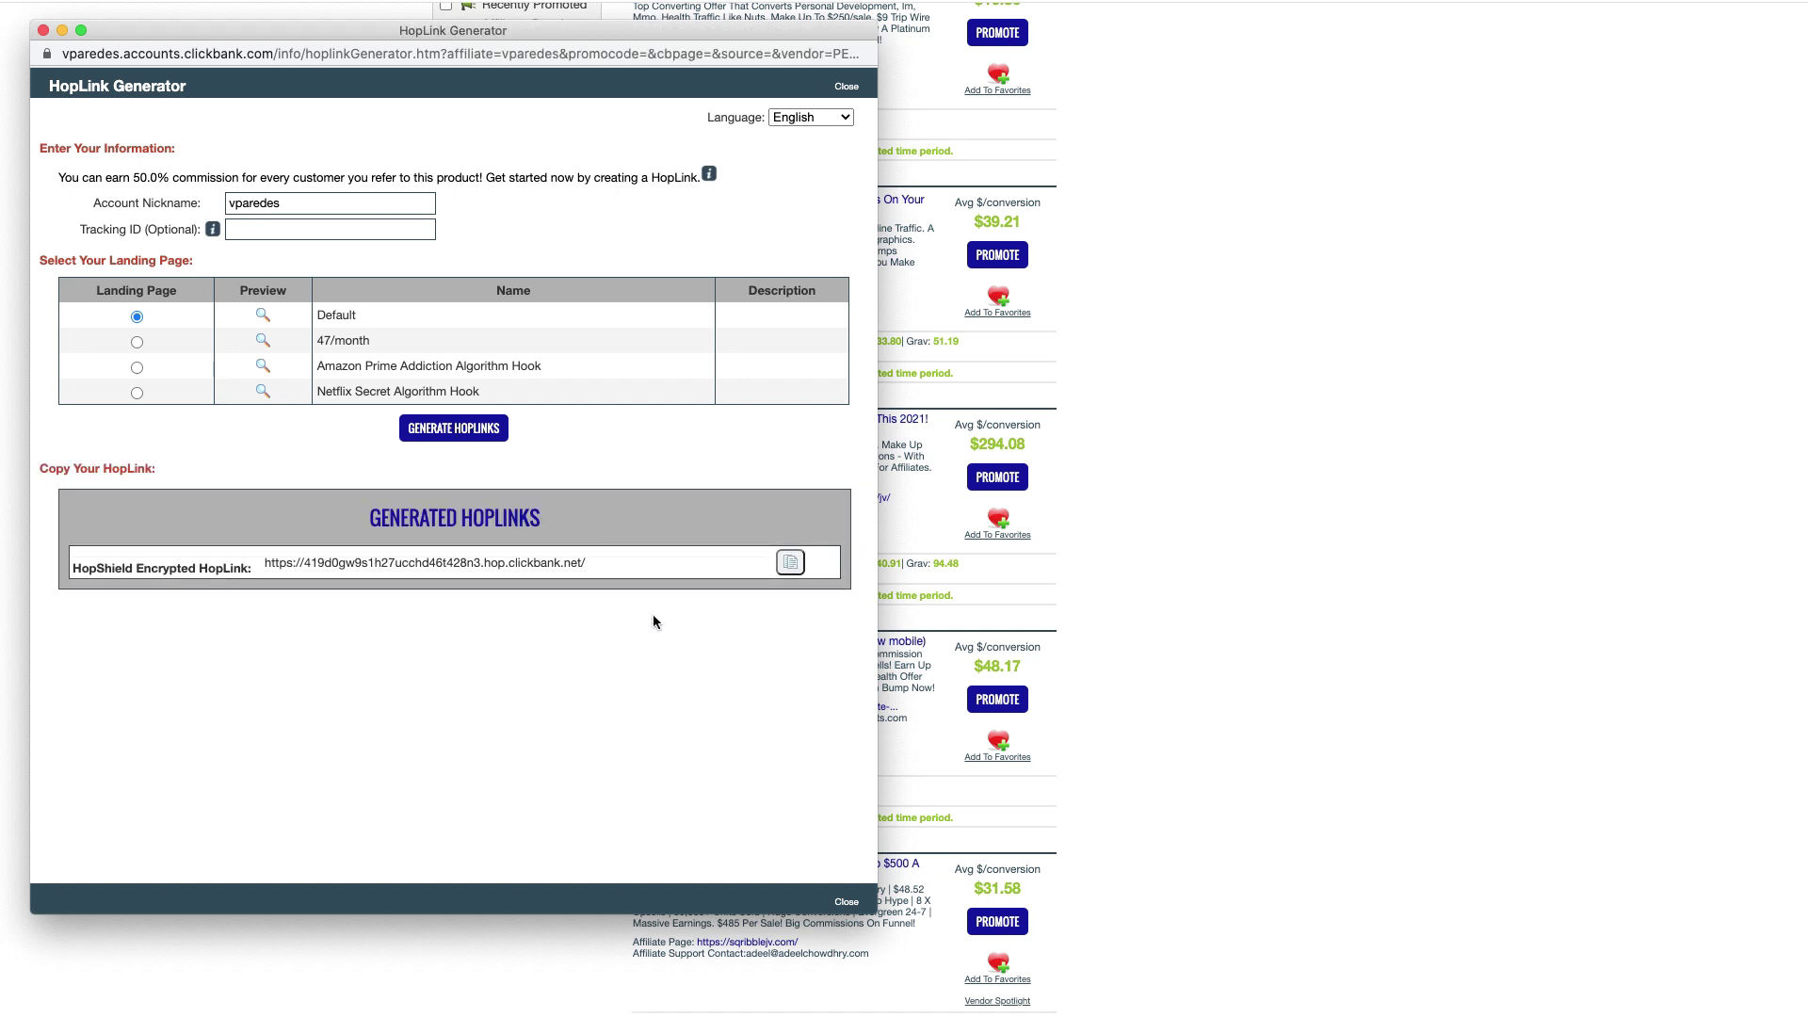
{"action": "left_click_drag", "start_coordinate": [600, 562], "coordinate": [263, 570]}
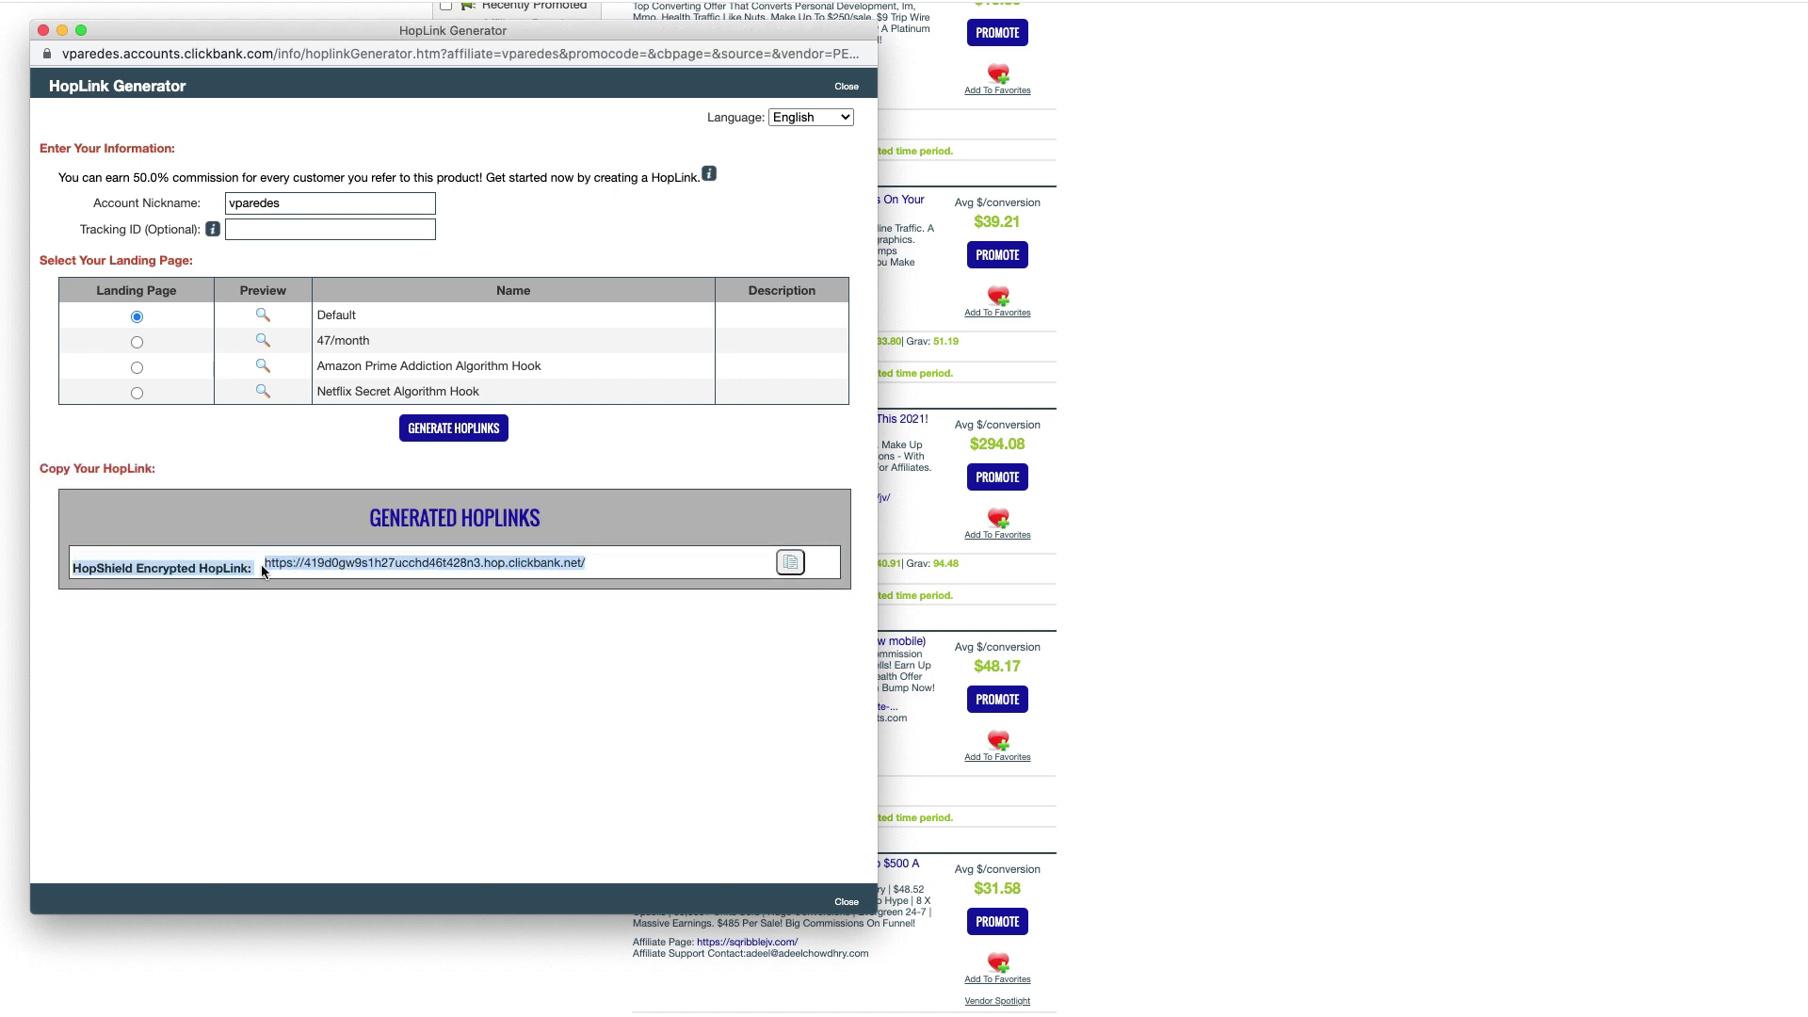
{"action": "left_click", "coordinate": [399, 565]}
{"action": "left_click_drag", "start_coordinate": [617, 565], "coordinate": [262, 563]}
{"action": "right_click", "coordinate": [310, 570]}
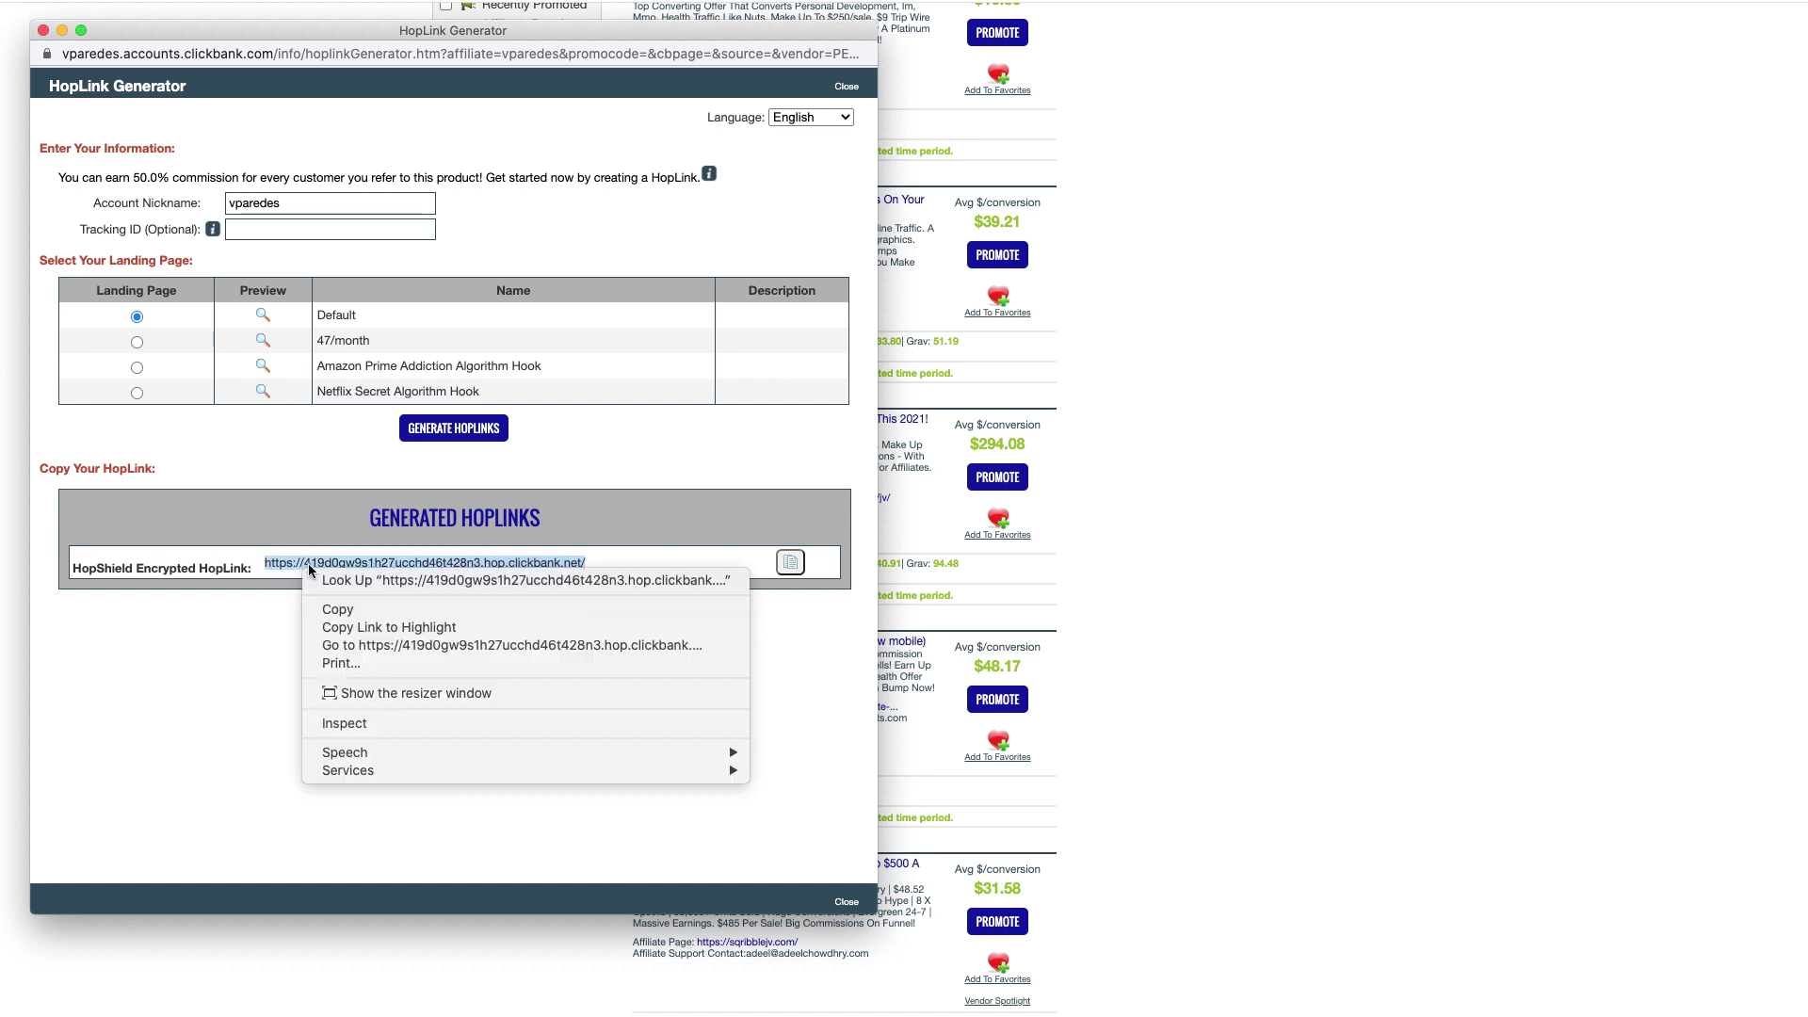
{"action": "left_click", "coordinate": [337, 609]}
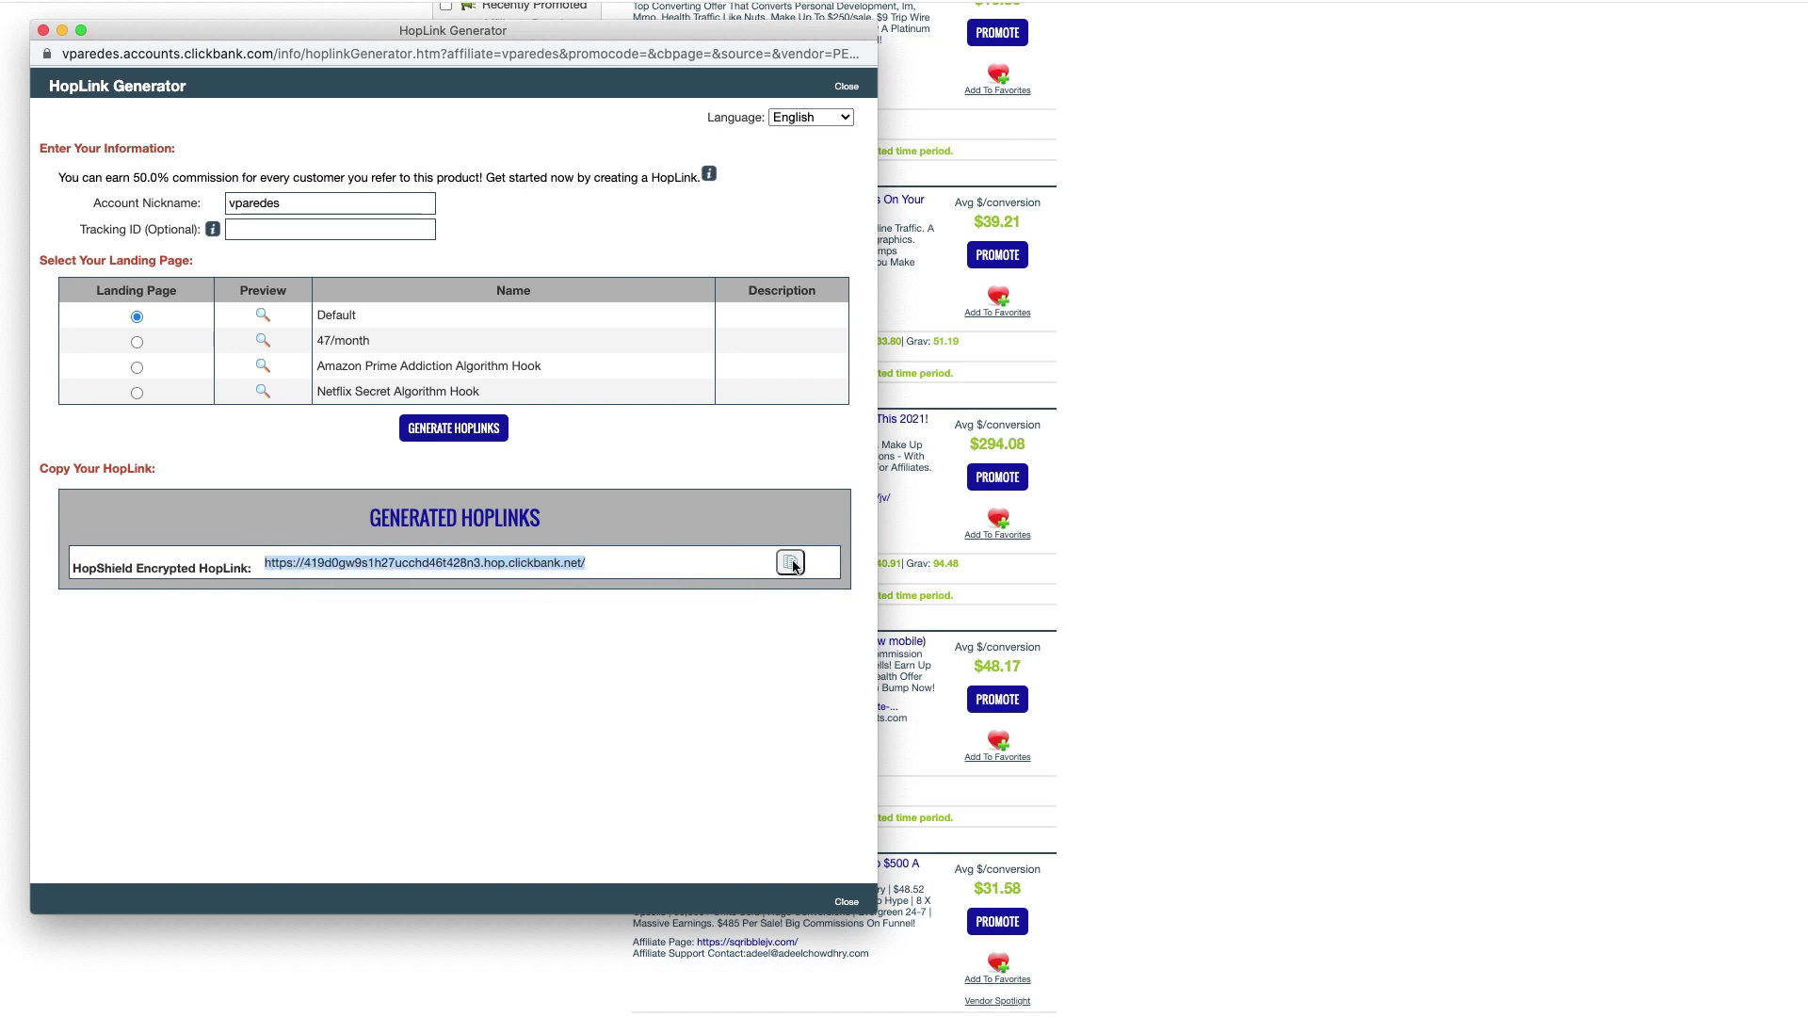
{"action": "left_click", "coordinate": [789, 563]}
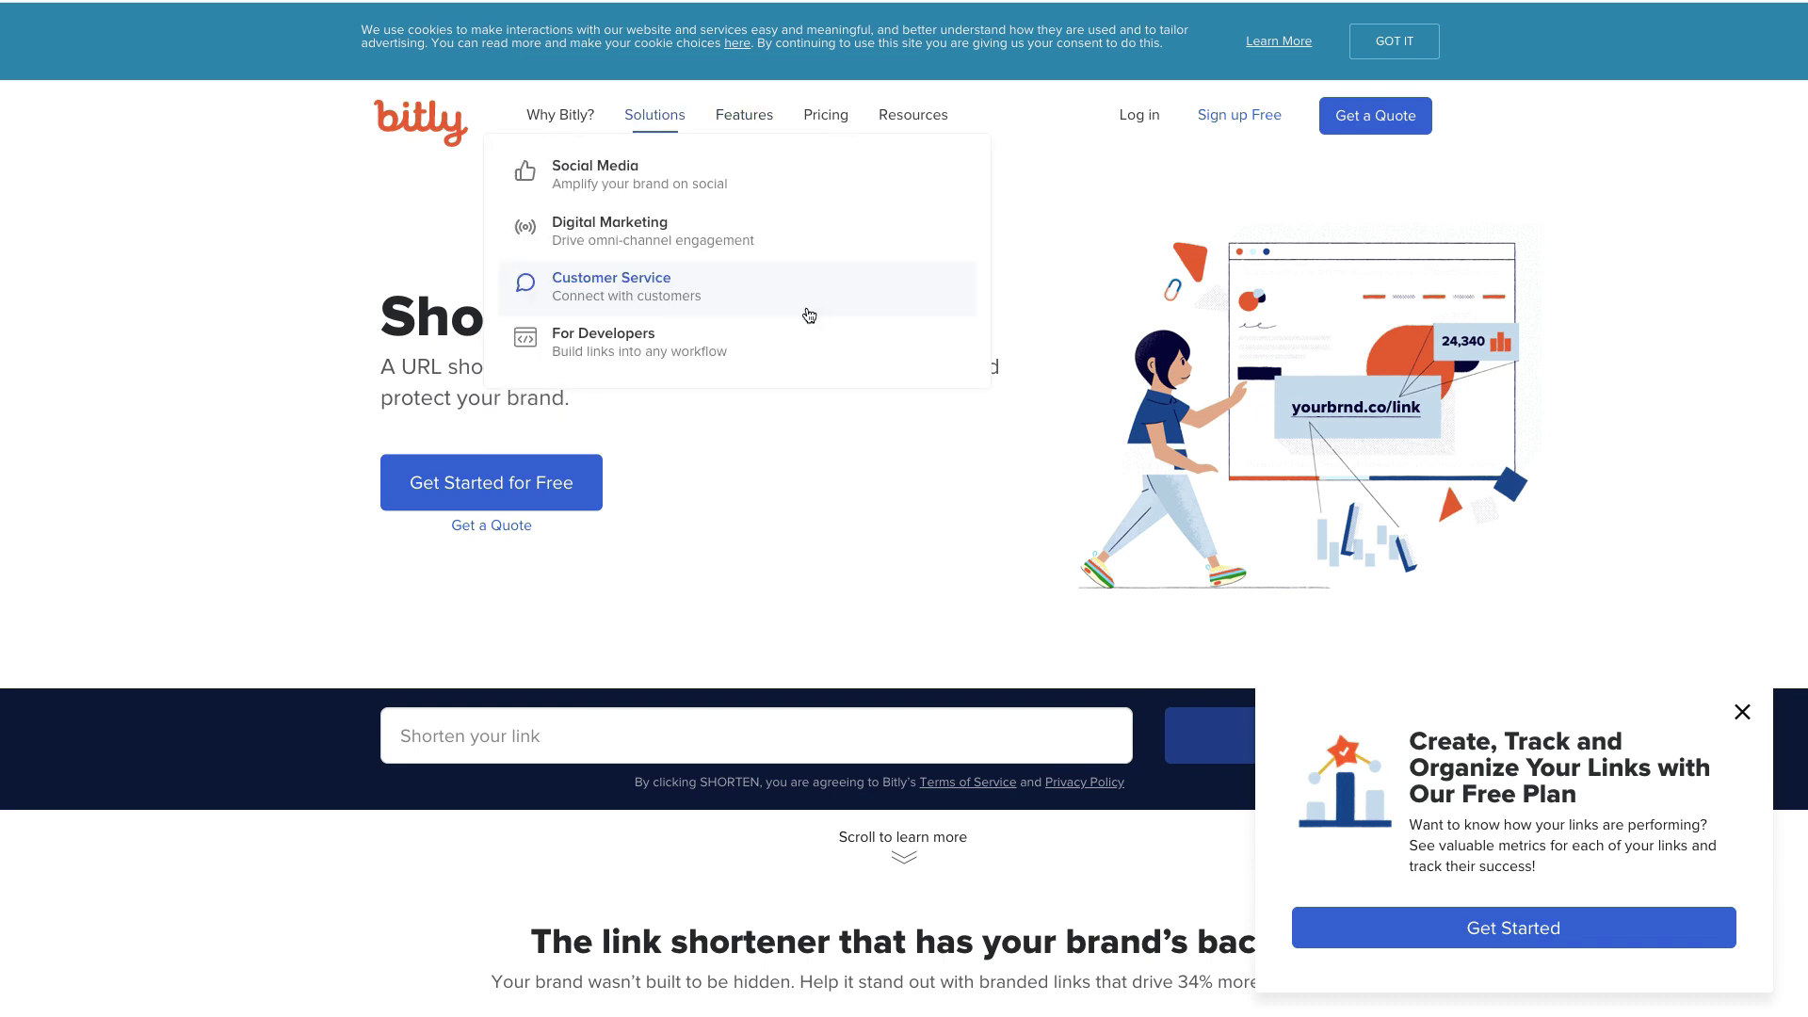
Switch to Bitly, dismiss the free plan offer, shorten the copied HopLink and copy the resulting short link.
{"action": "left_click", "coordinate": [496, 731]}
{"action": "right_click", "coordinate": [496, 729]}
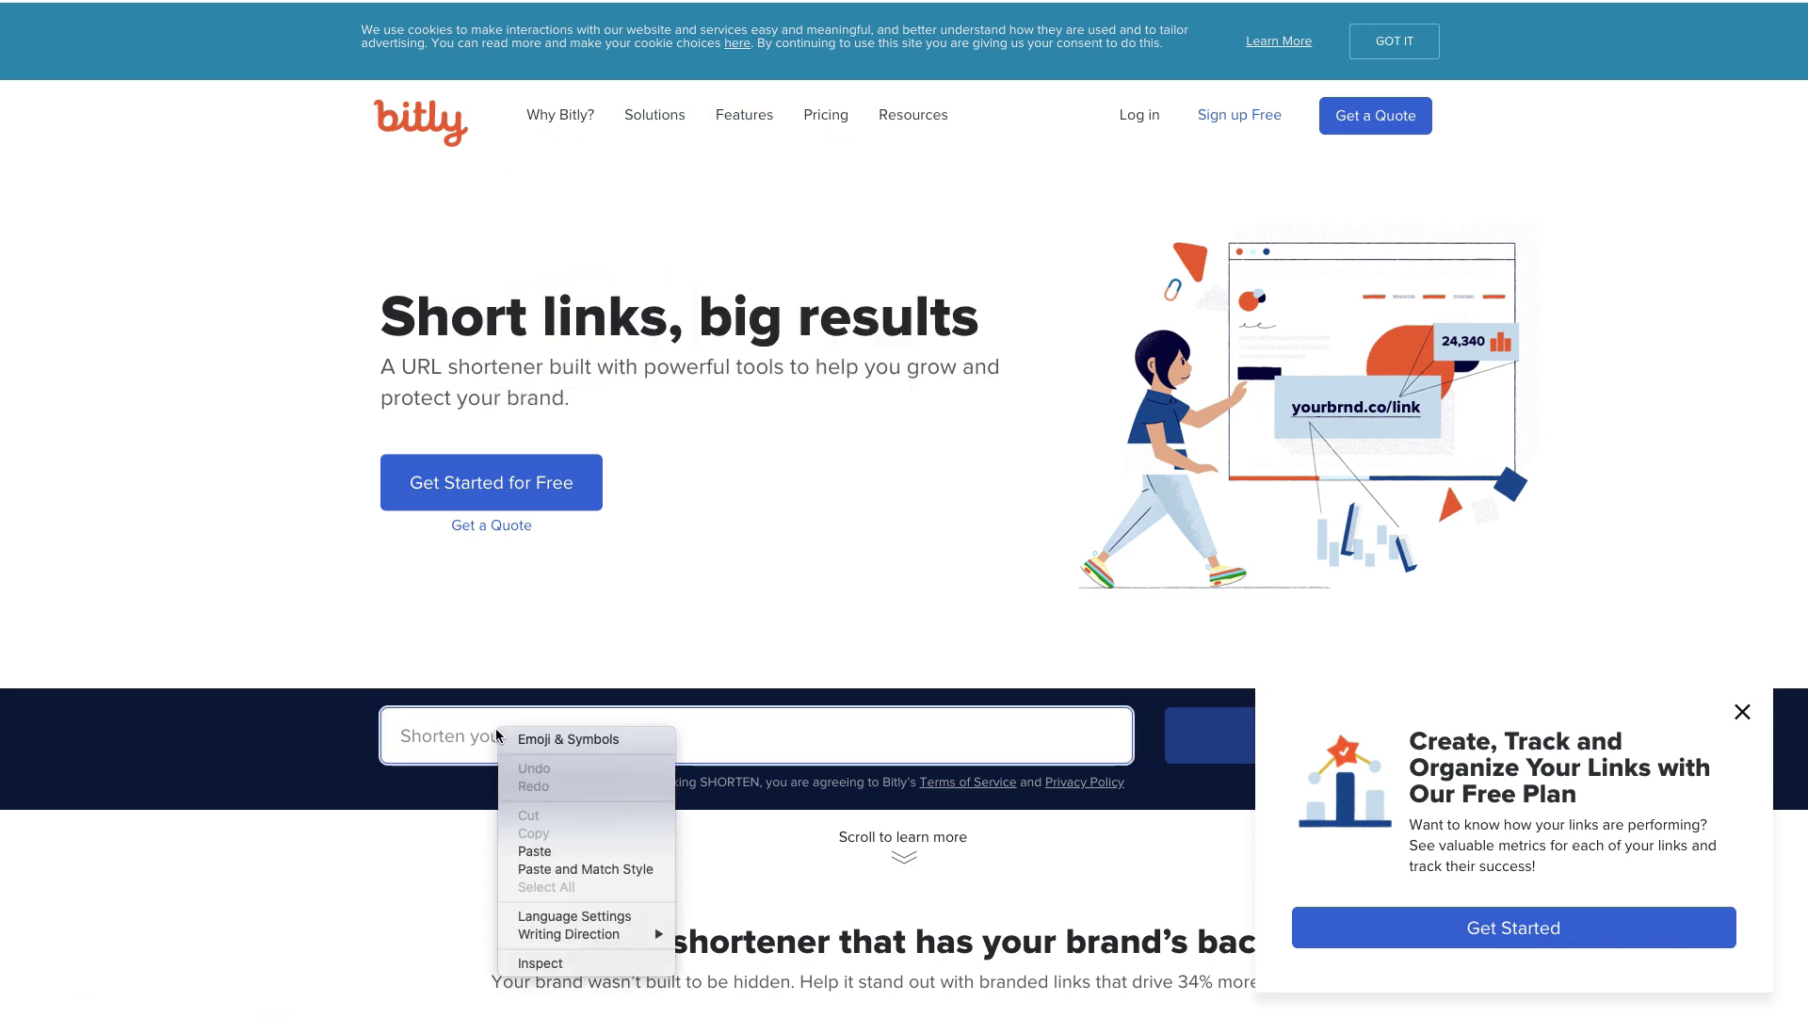
{"action": "left_click", "coordinate": [541, 851]}
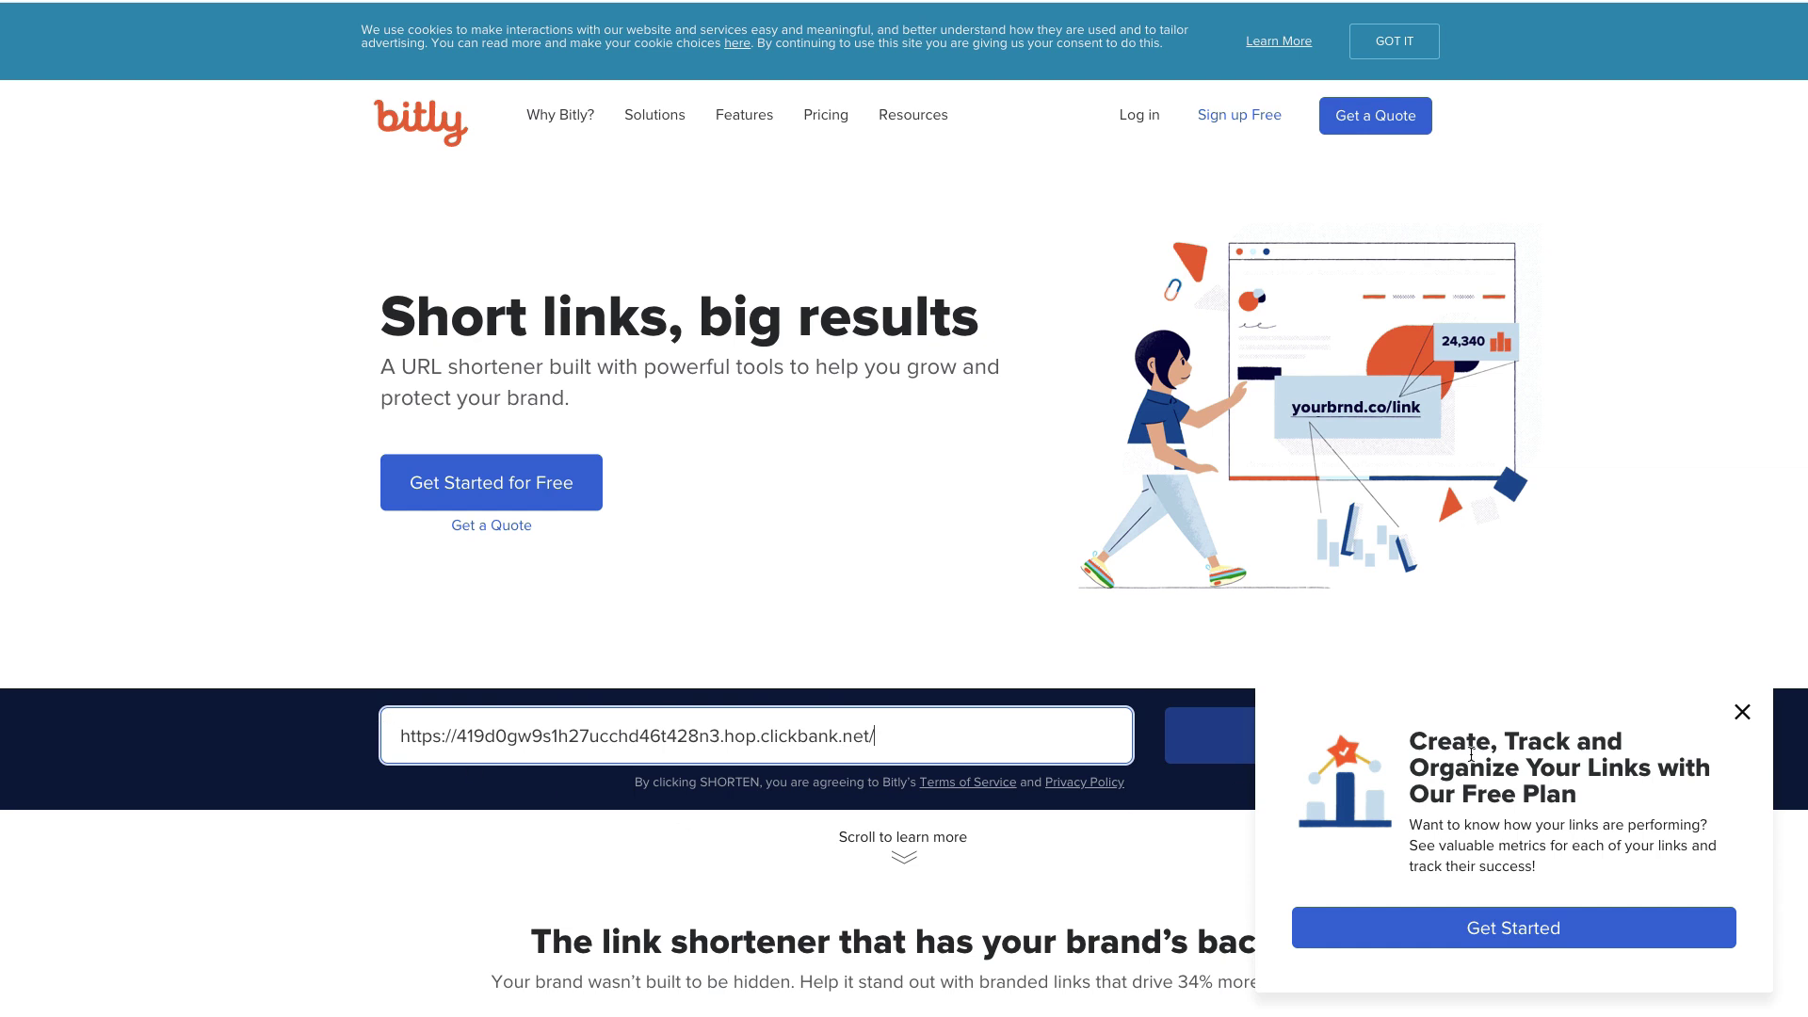
{"action": "left_click", "coordinate": [1744, 714]}
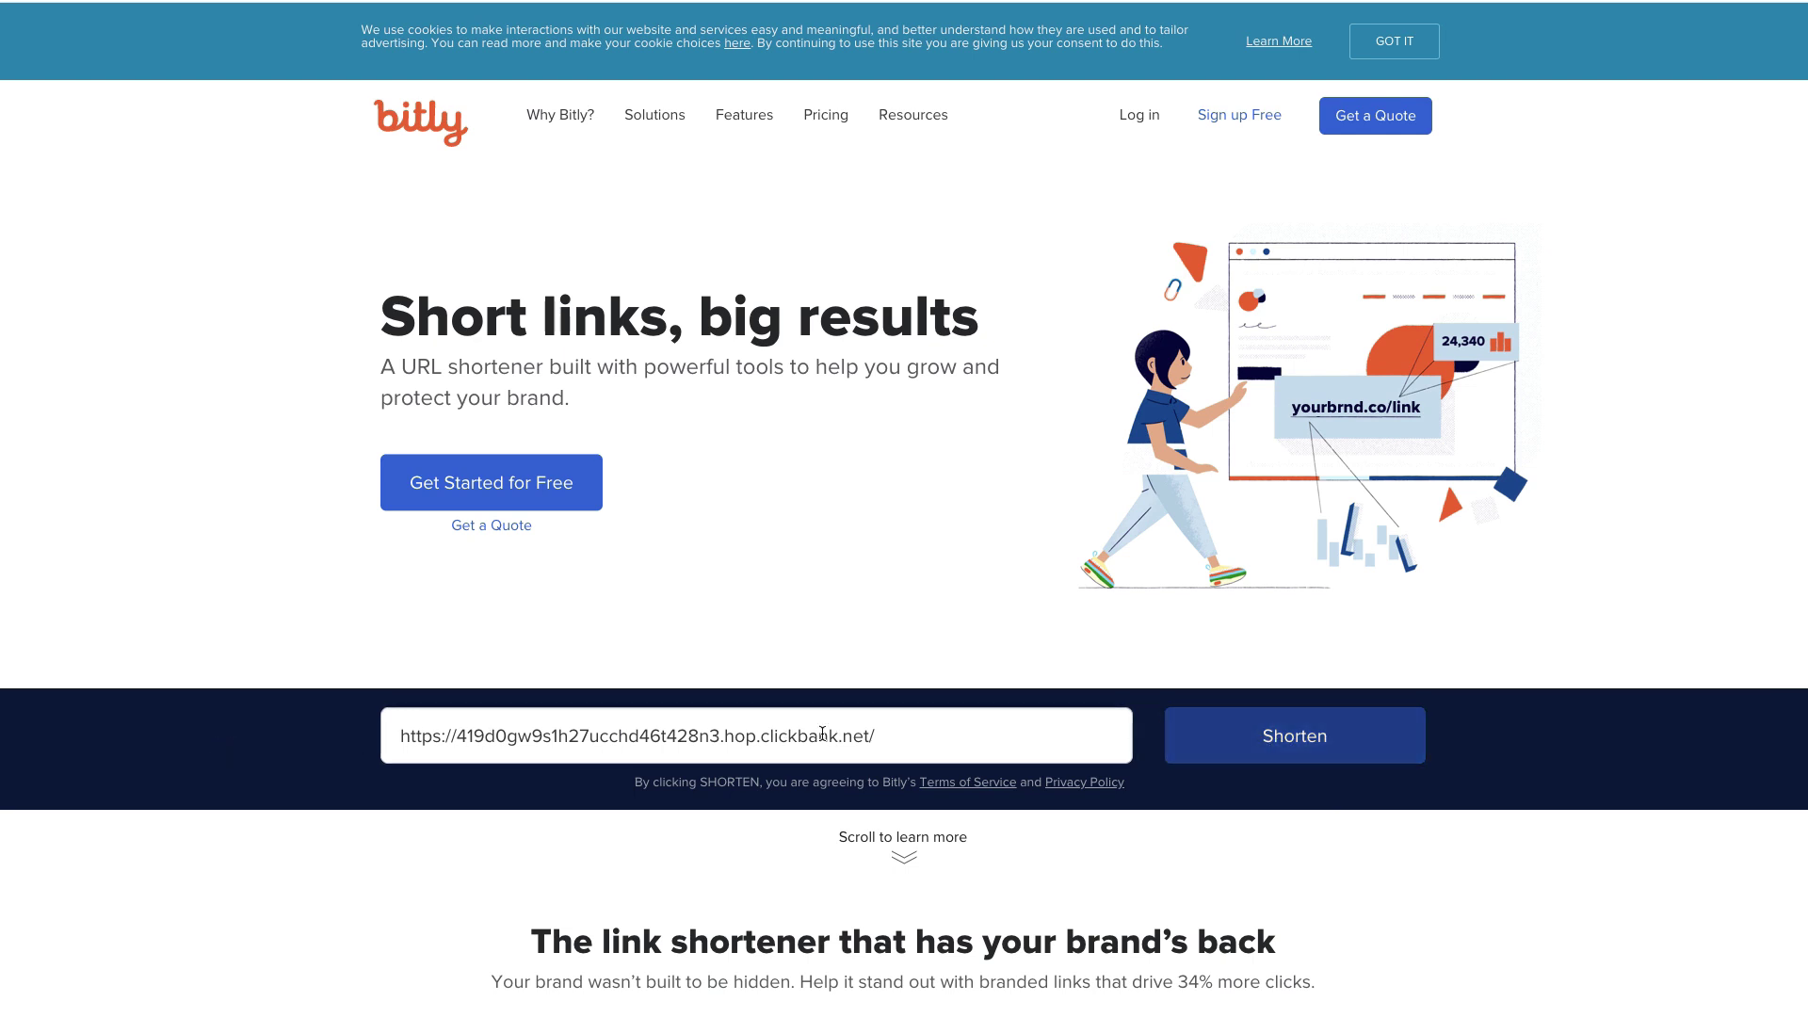
{"action": "left_click", "coordinate": [1181, 736]}
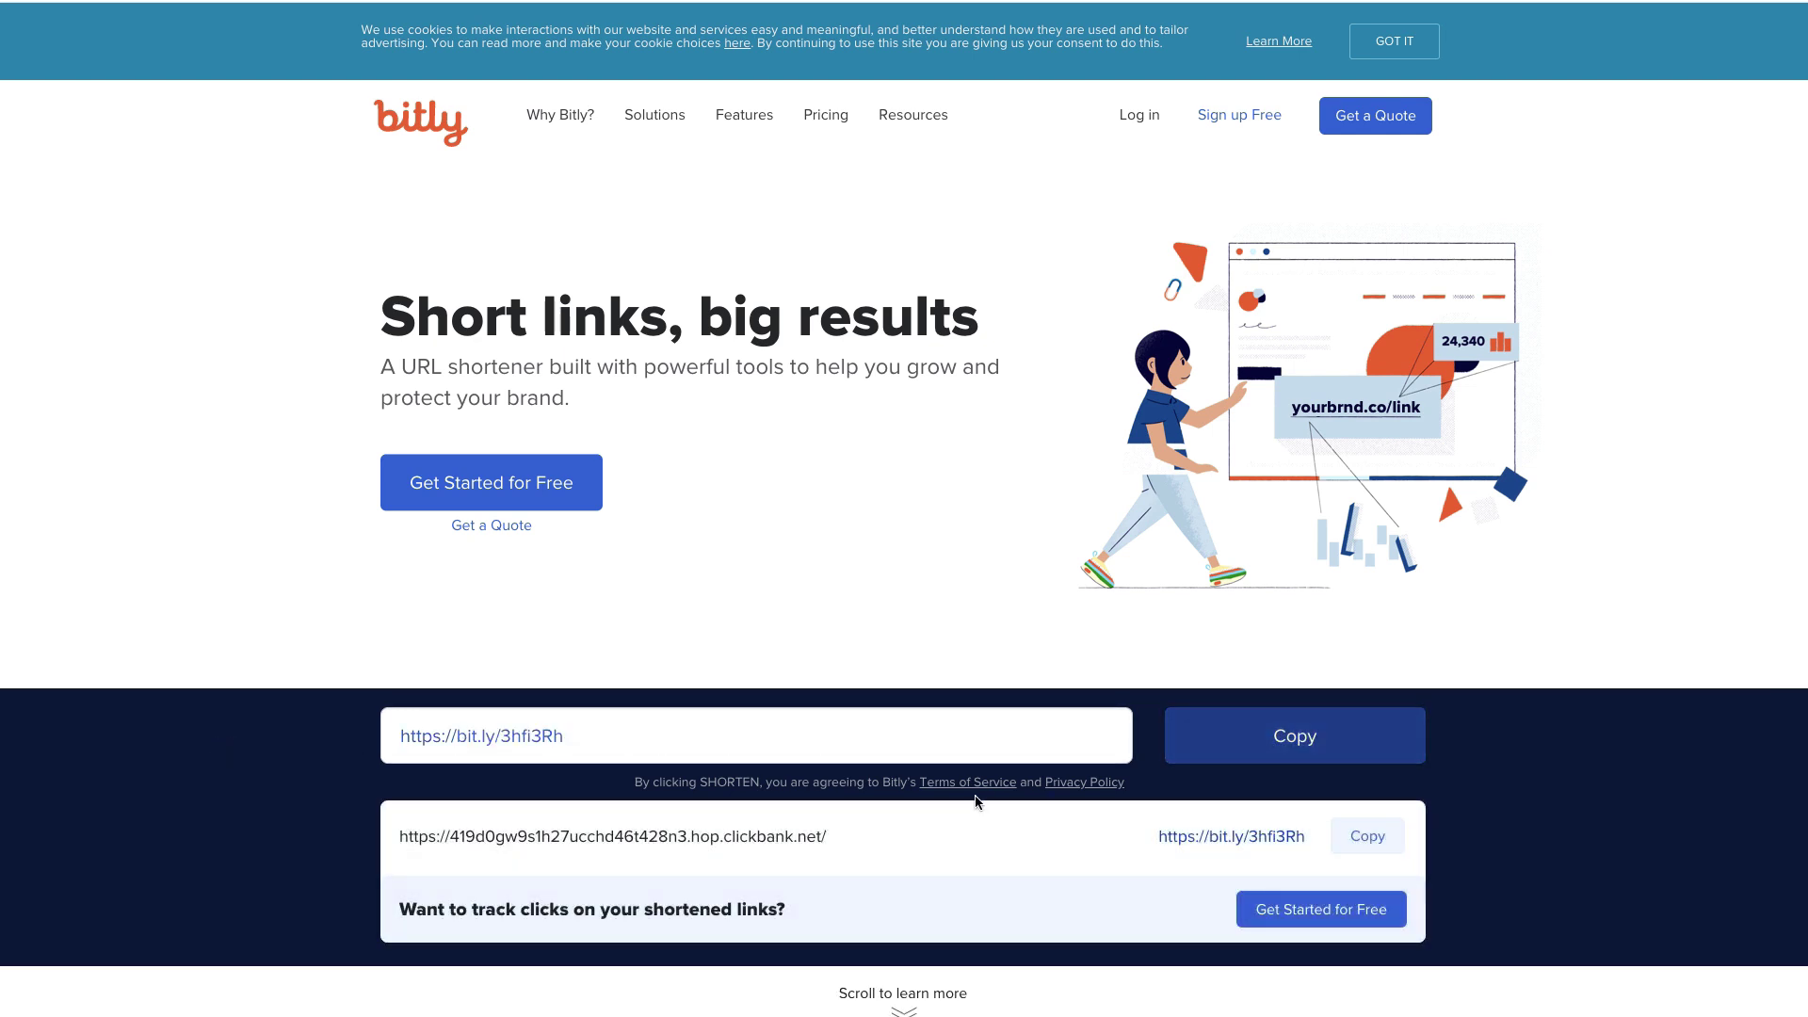
{"action": "left_click_drag", "start_coordinate": [583, 736], "coordinate": [394, 735]}
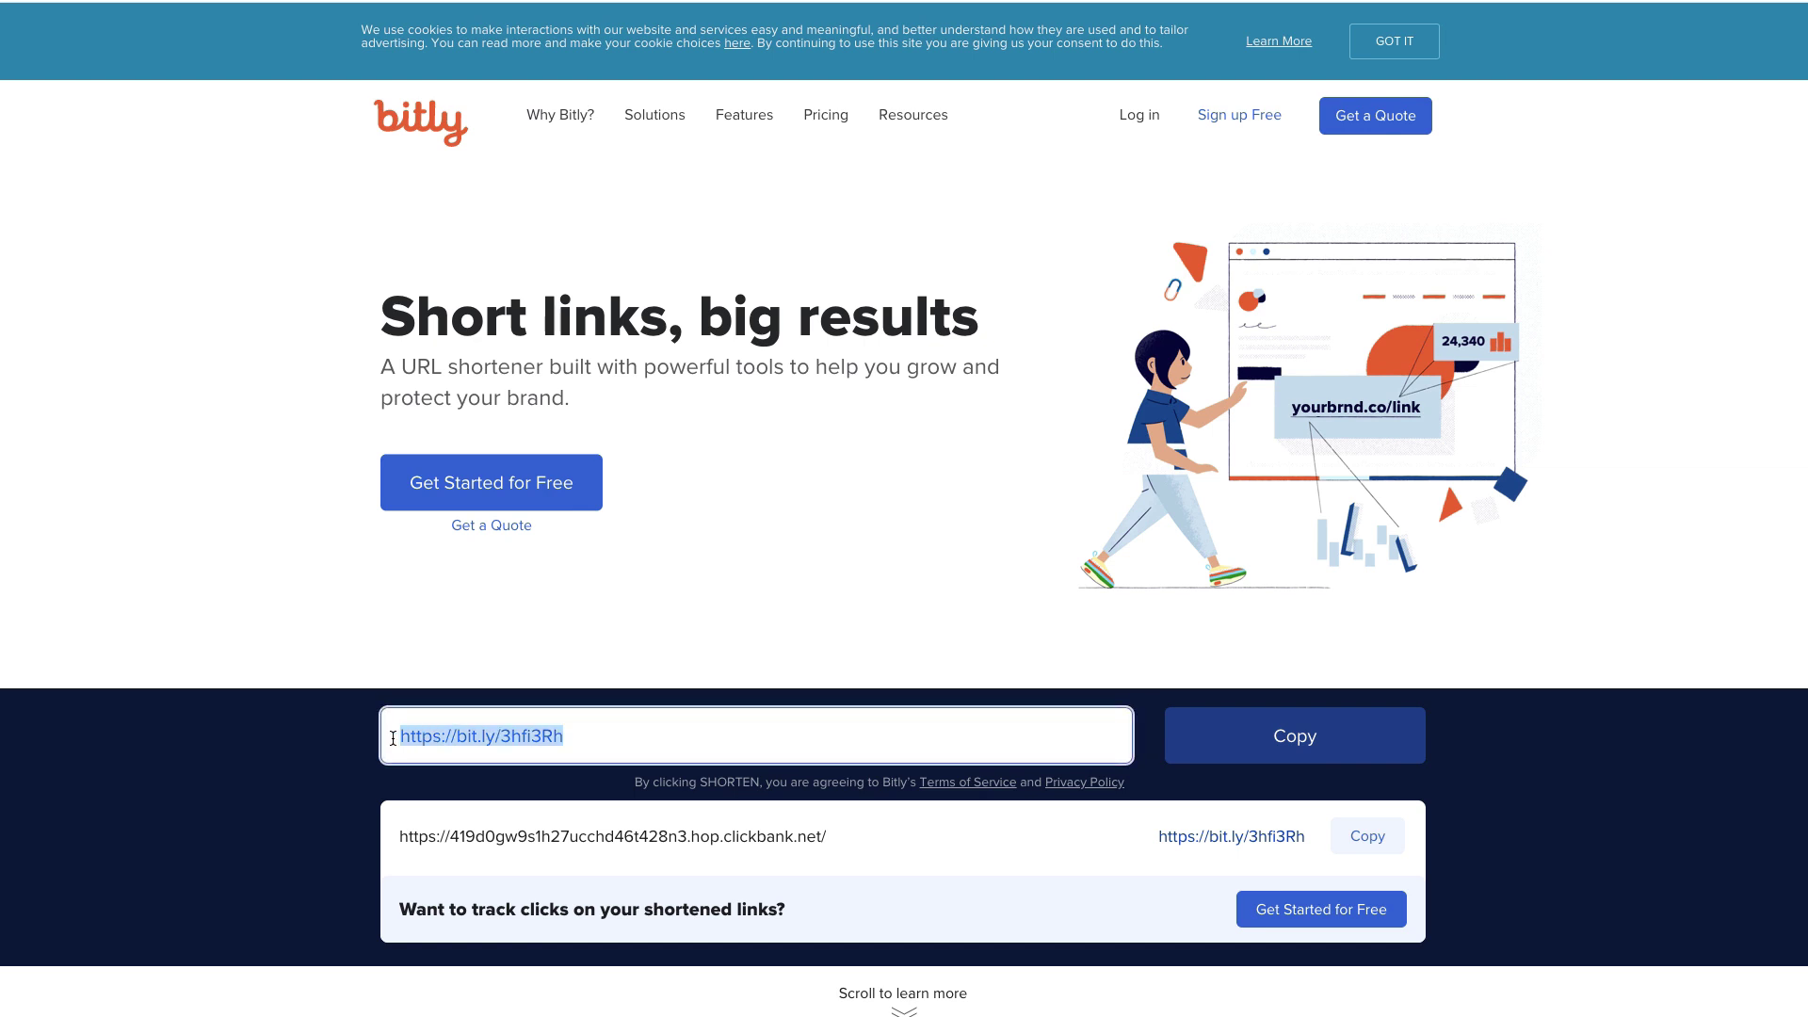
{"action": "right_click", "coordinate": [455, 738]}
{"action": "left_click", "coordinate": [502, 849]}
{"action": "key", "text": "ctrl+Tab"}
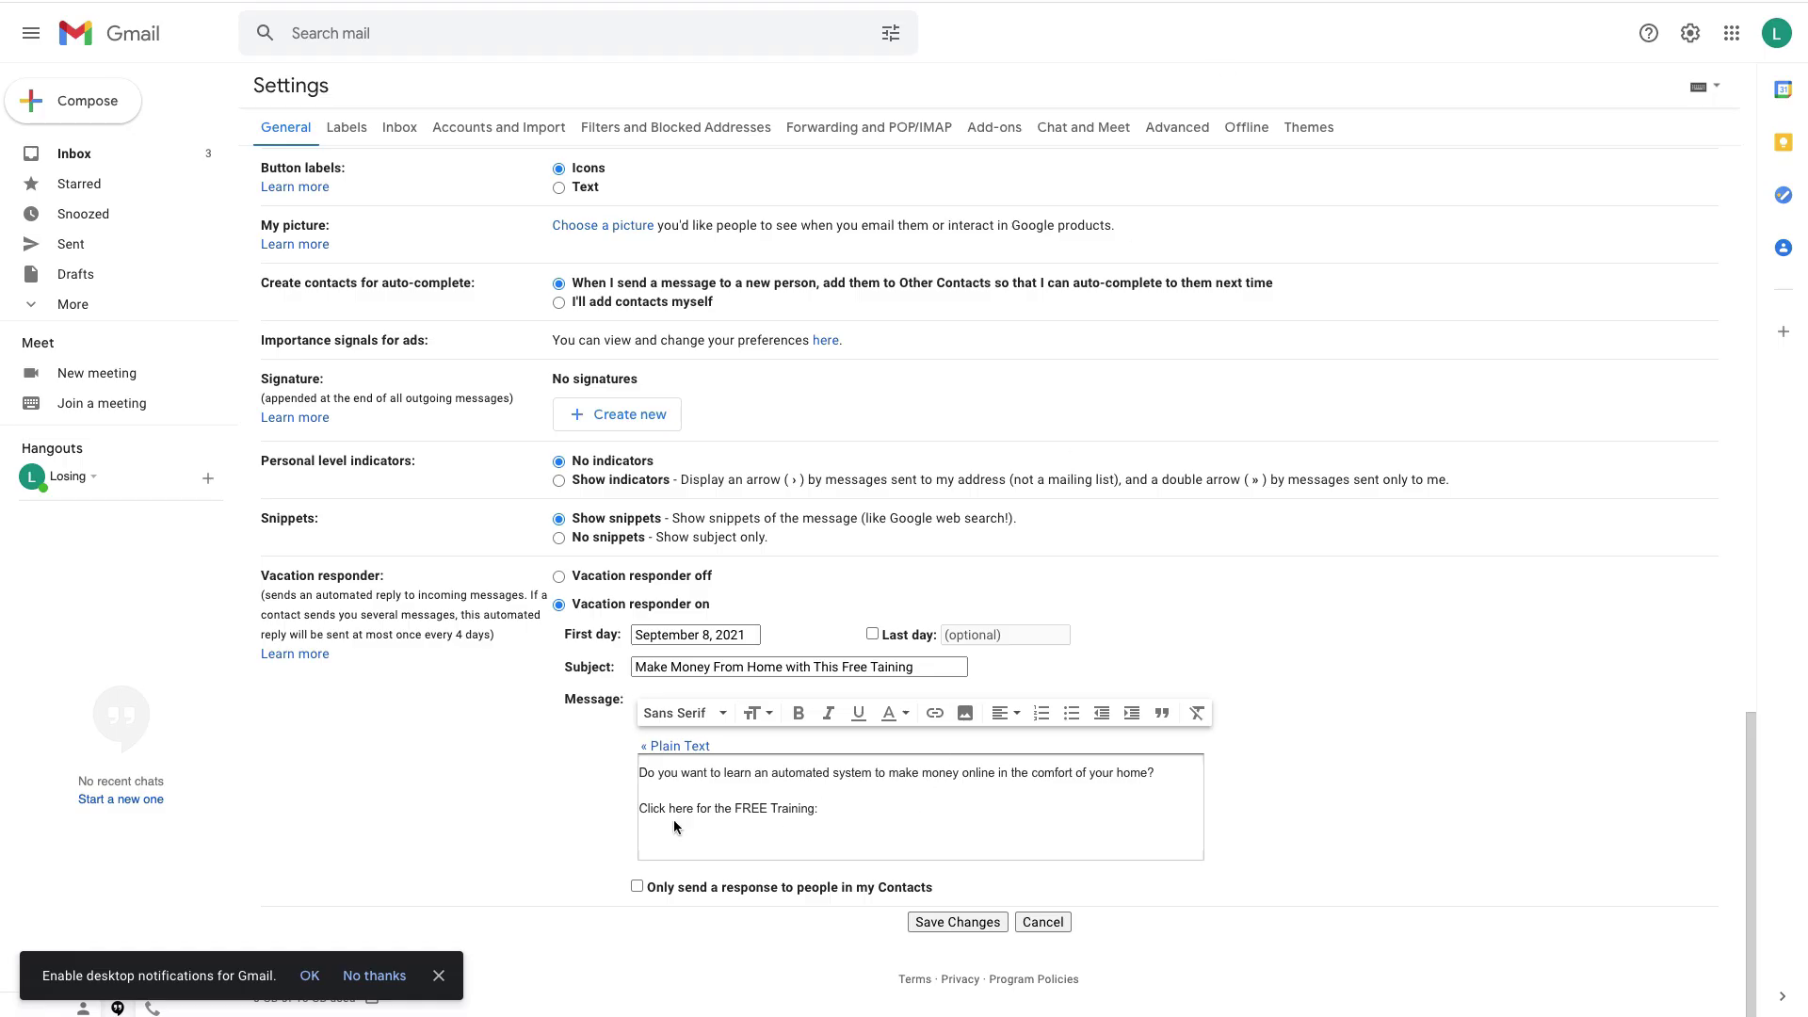
{"action": "right_click", "coordinate": [834, 814]}
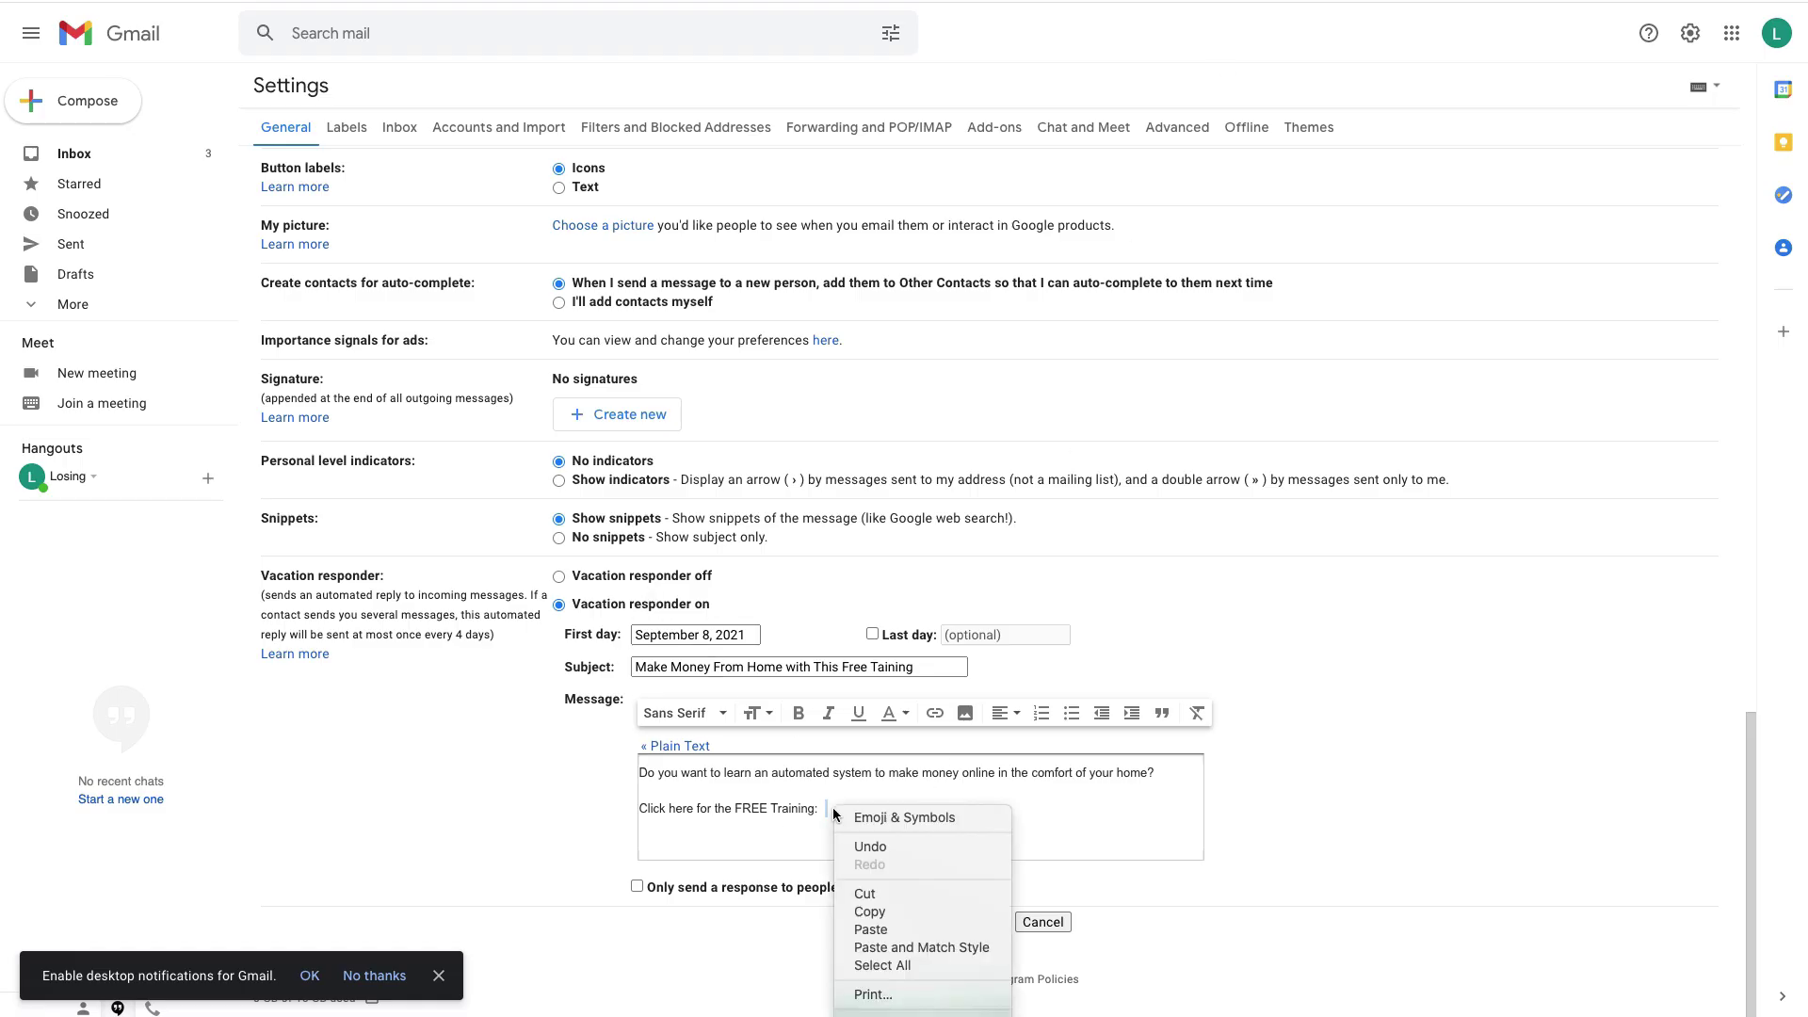
{"action": "left_click", "coordinate": [874, 930]}
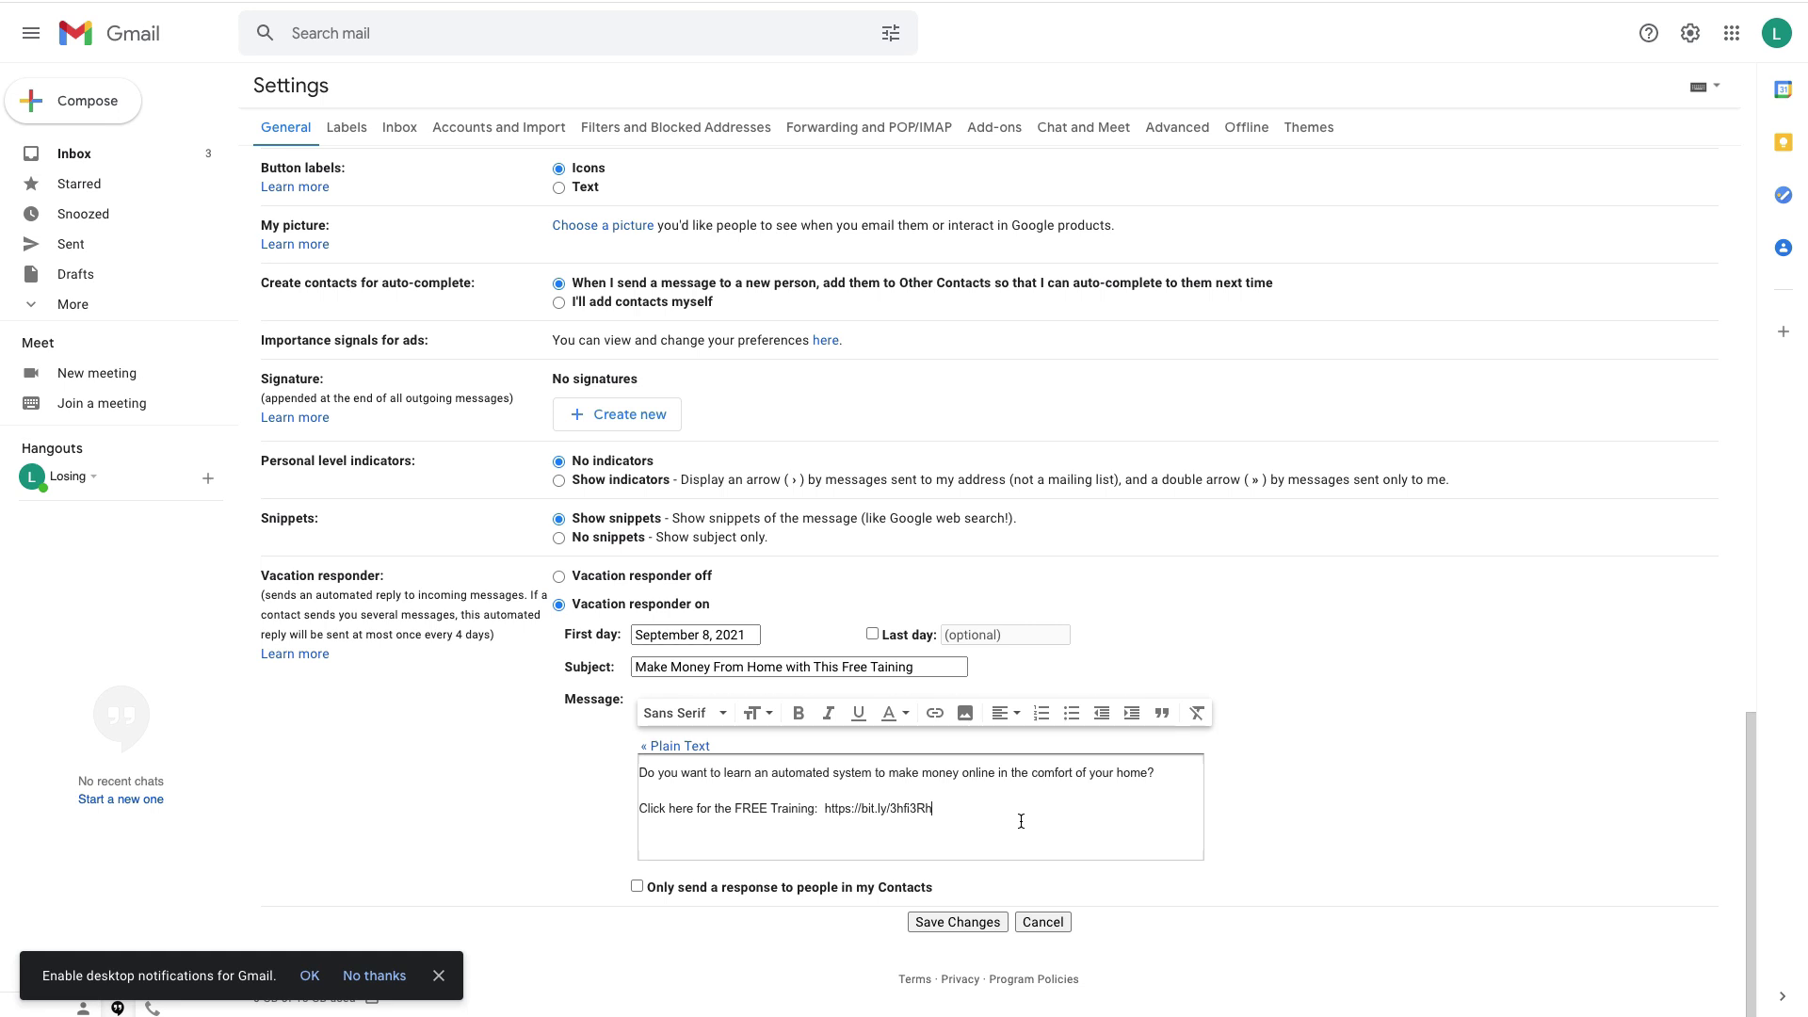
{"action": "left_click", "coordinate": [960, 923]}
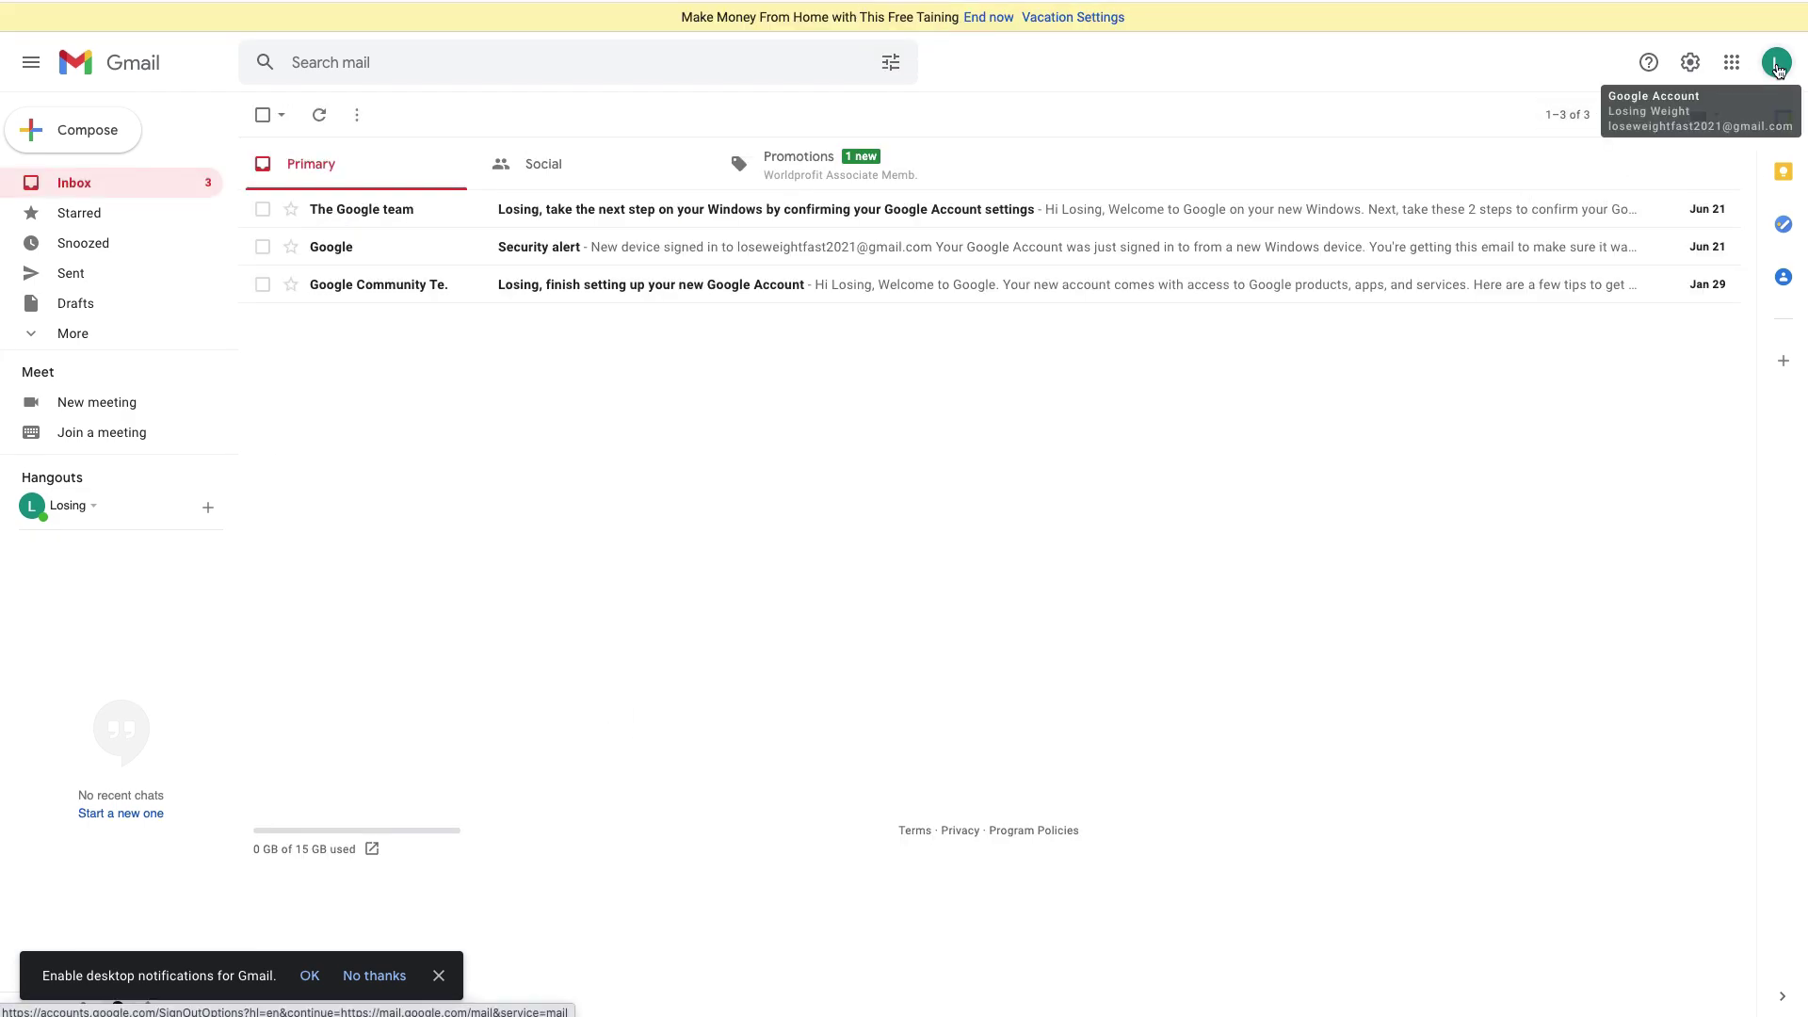
{"action": "left_click", "coordinate": [1073, 17]}
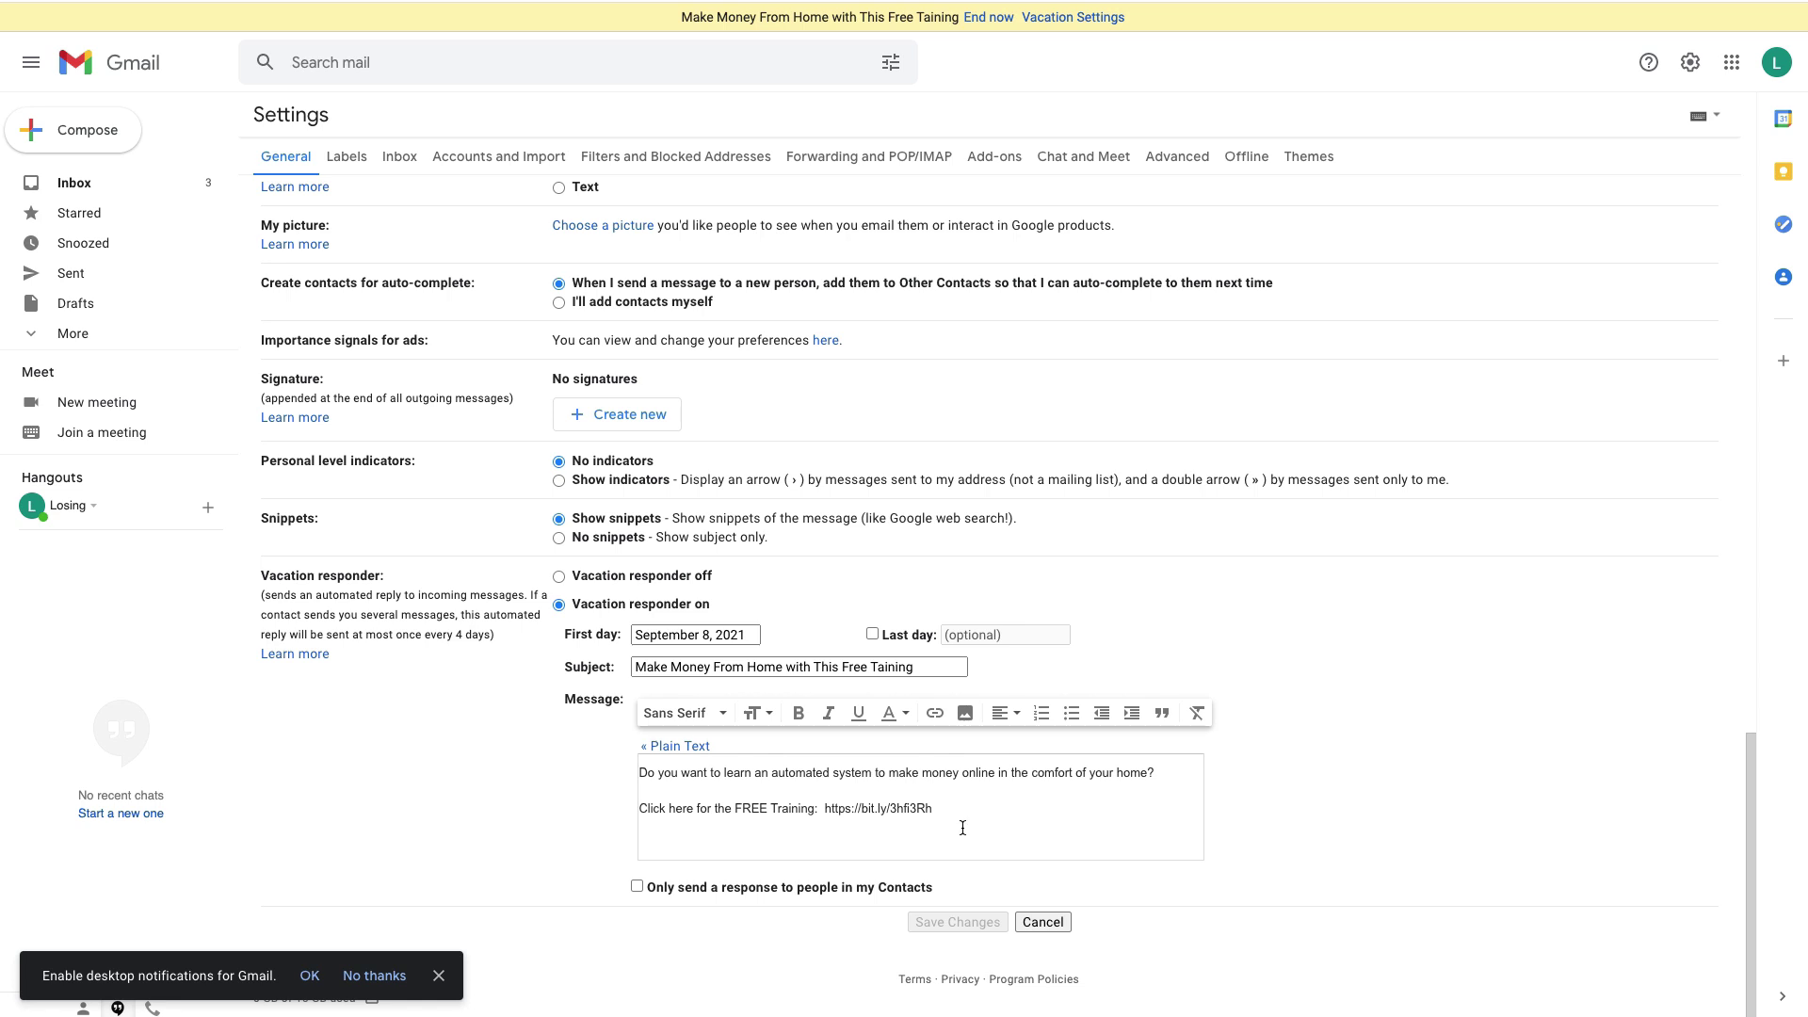
{"action": "left_click_drag", "start_coordinate": [932, 809], "coordinate": [826, 809]}
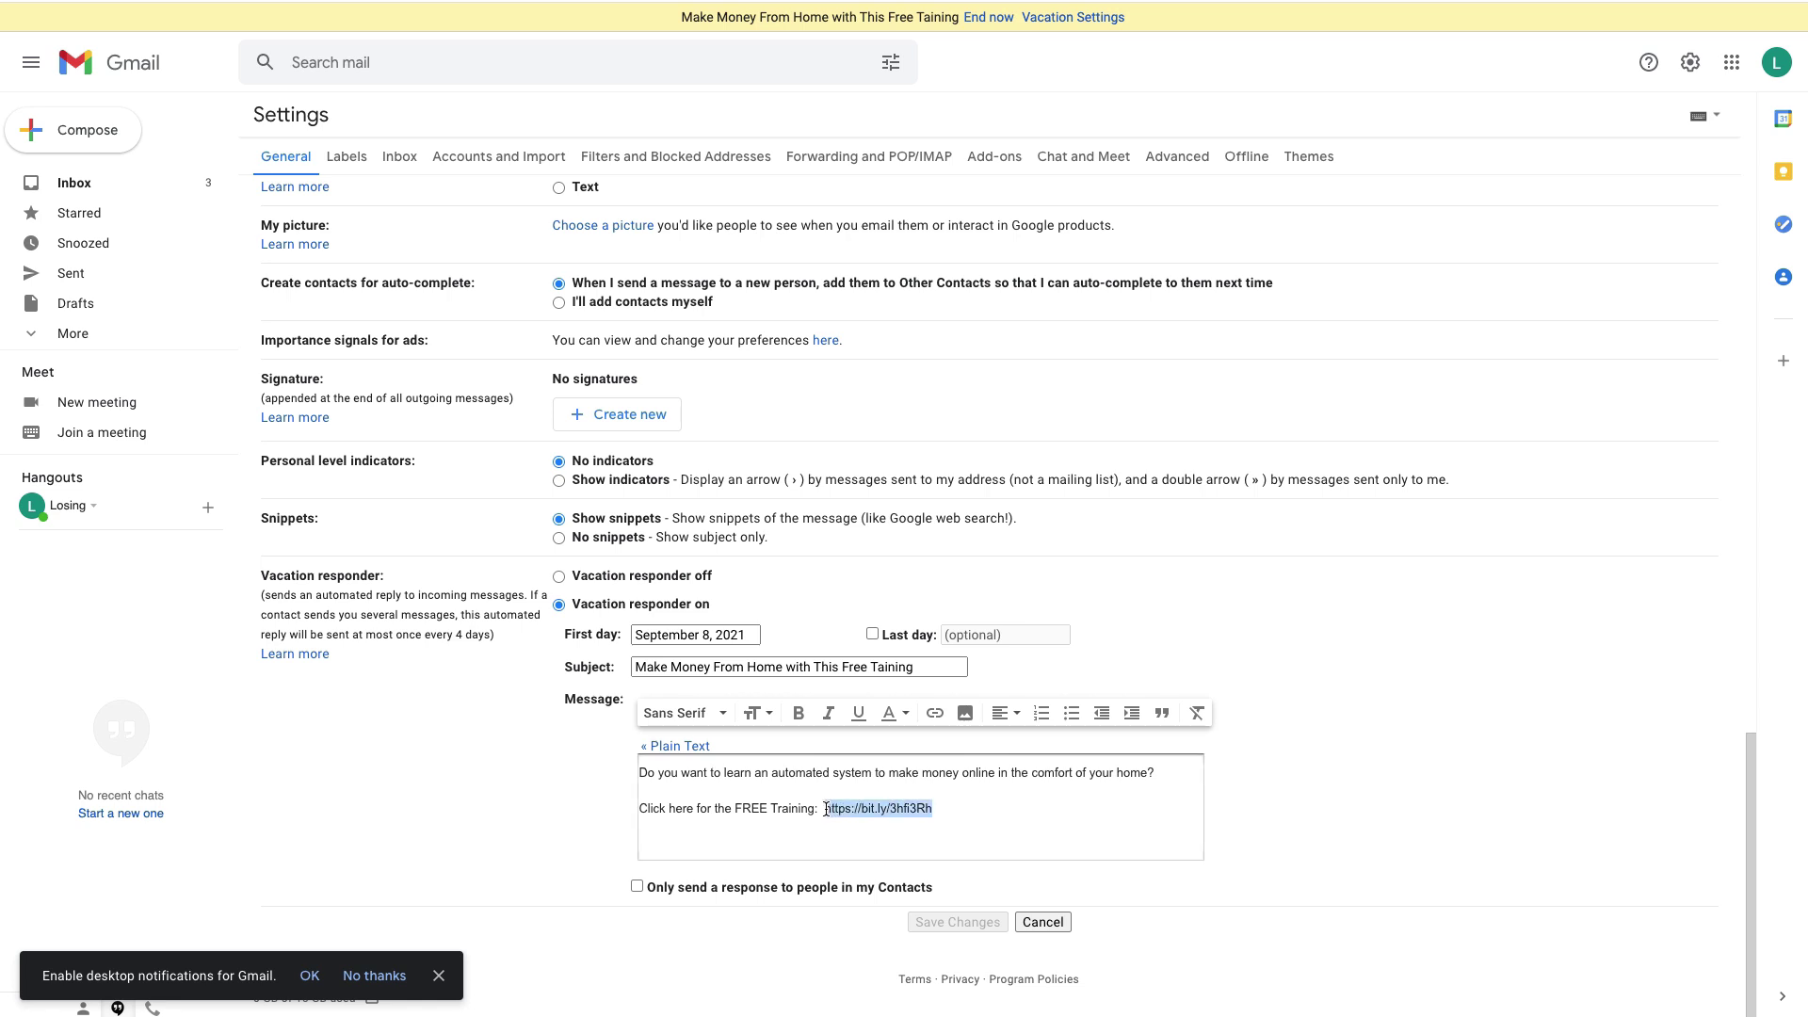
{"action": "left_click", "coordinate": [935, 715]}
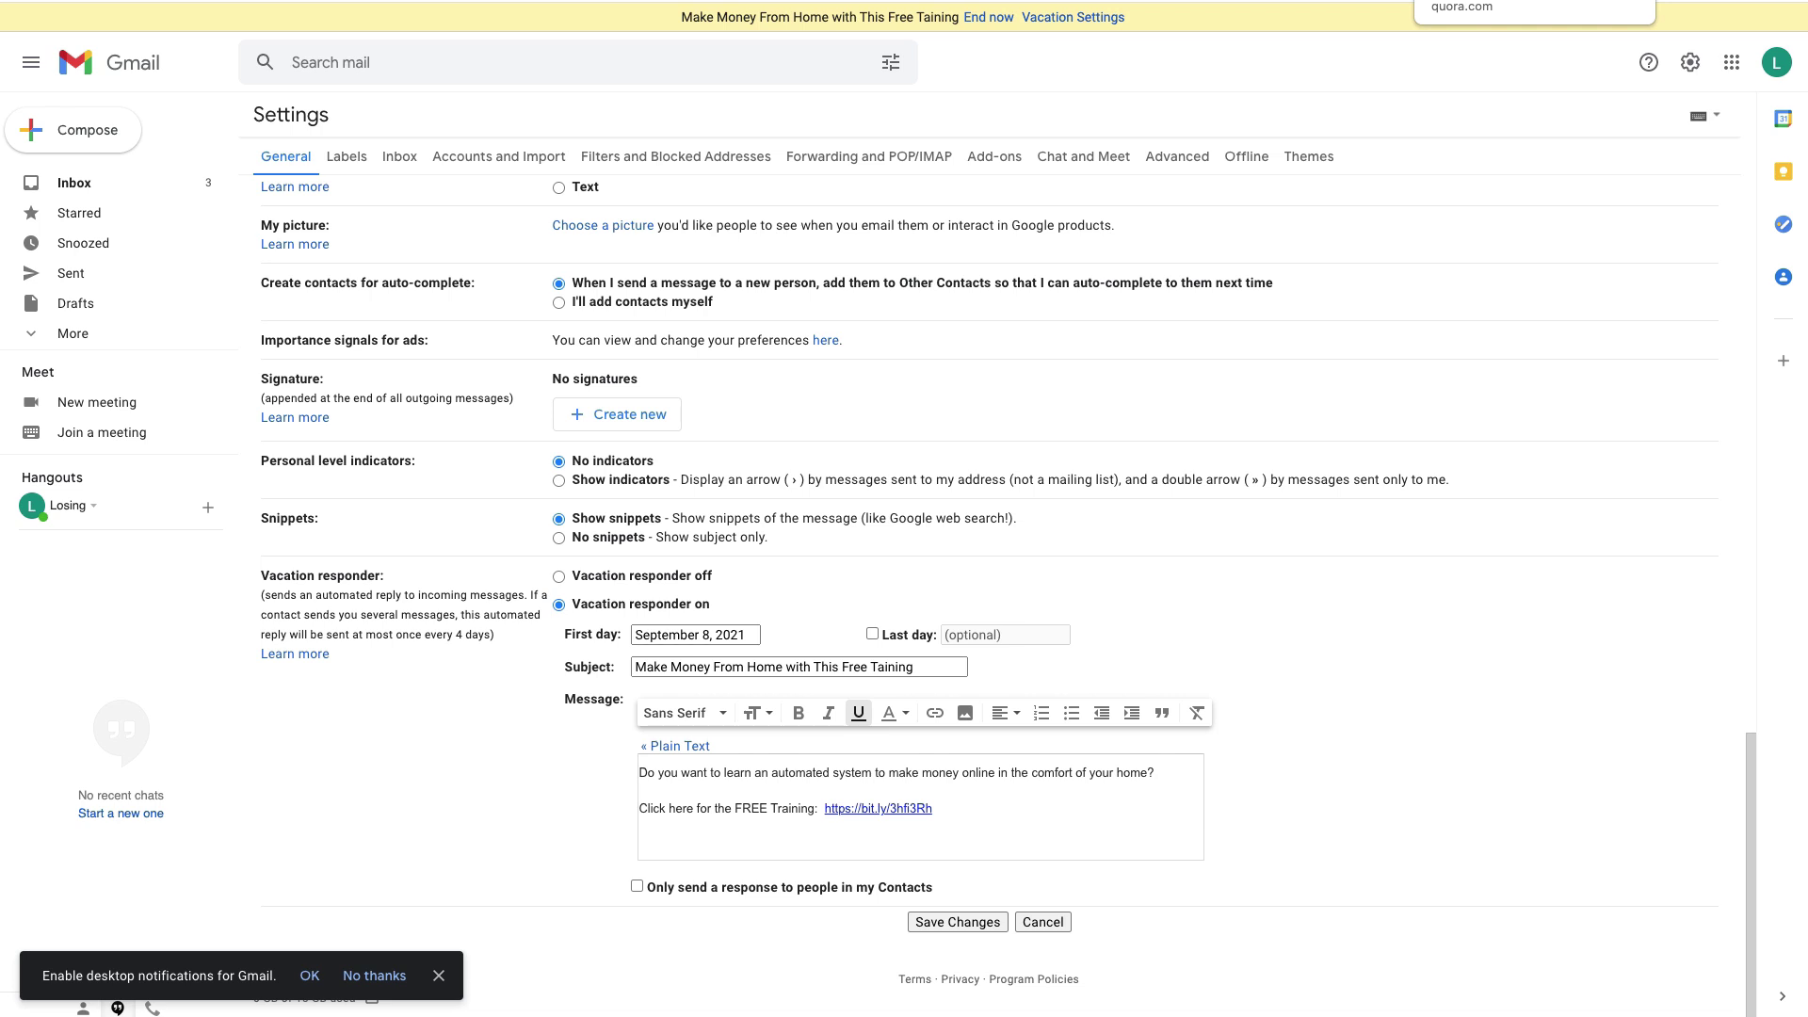
Switch to Quora and search for "best ways to make money online".
{"action": "left_click", "coordinate": [1535, 2]}
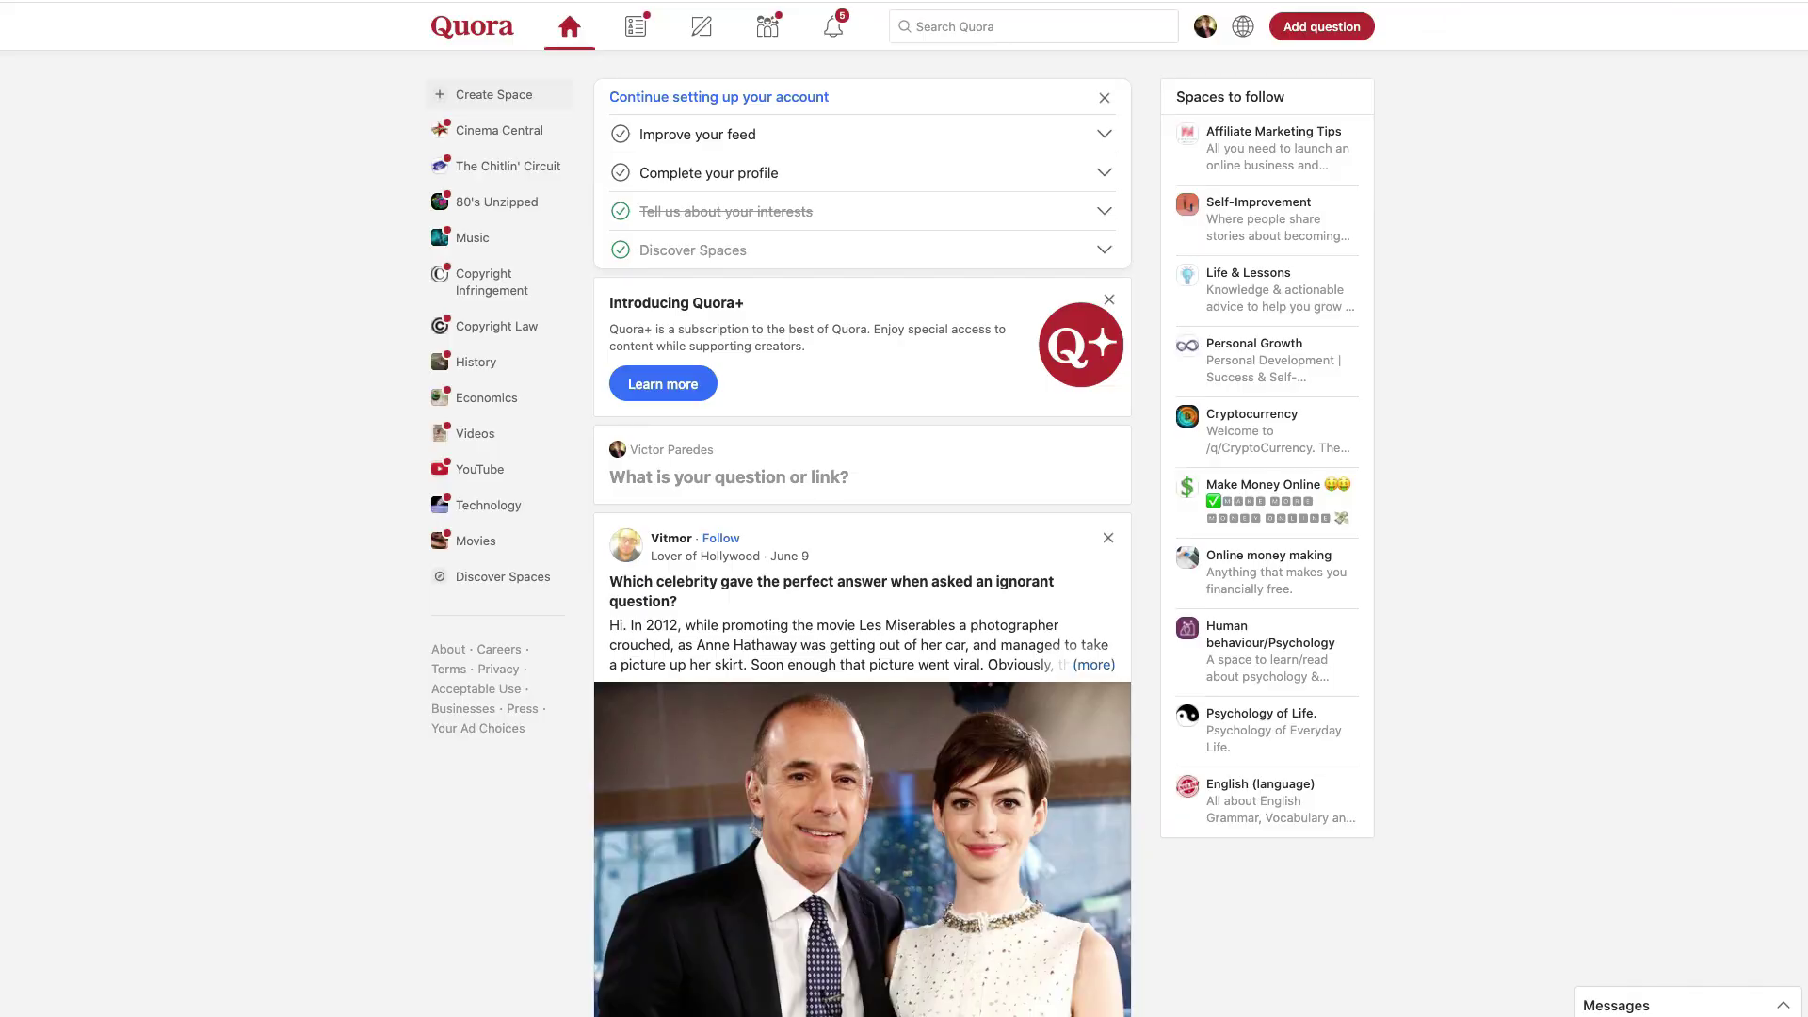
{"action": "left_click", "coordinate": [942, 27]}
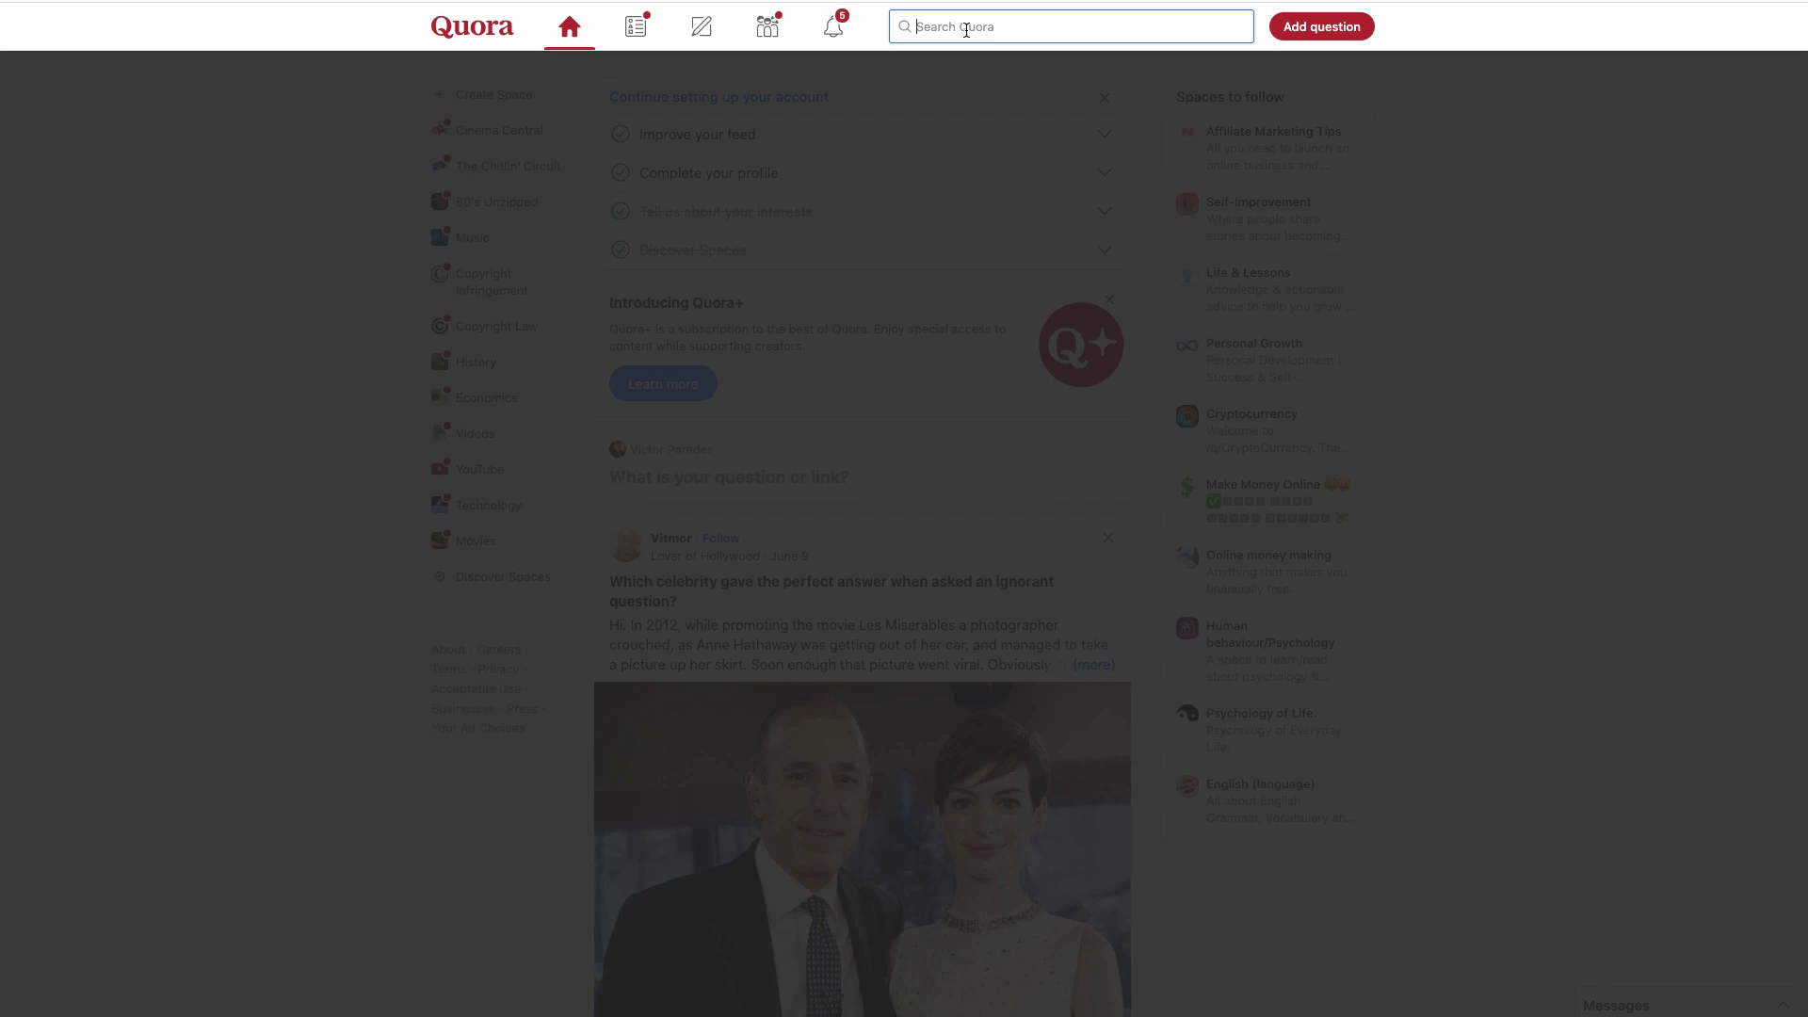
{"action": "type", "text": "be"}
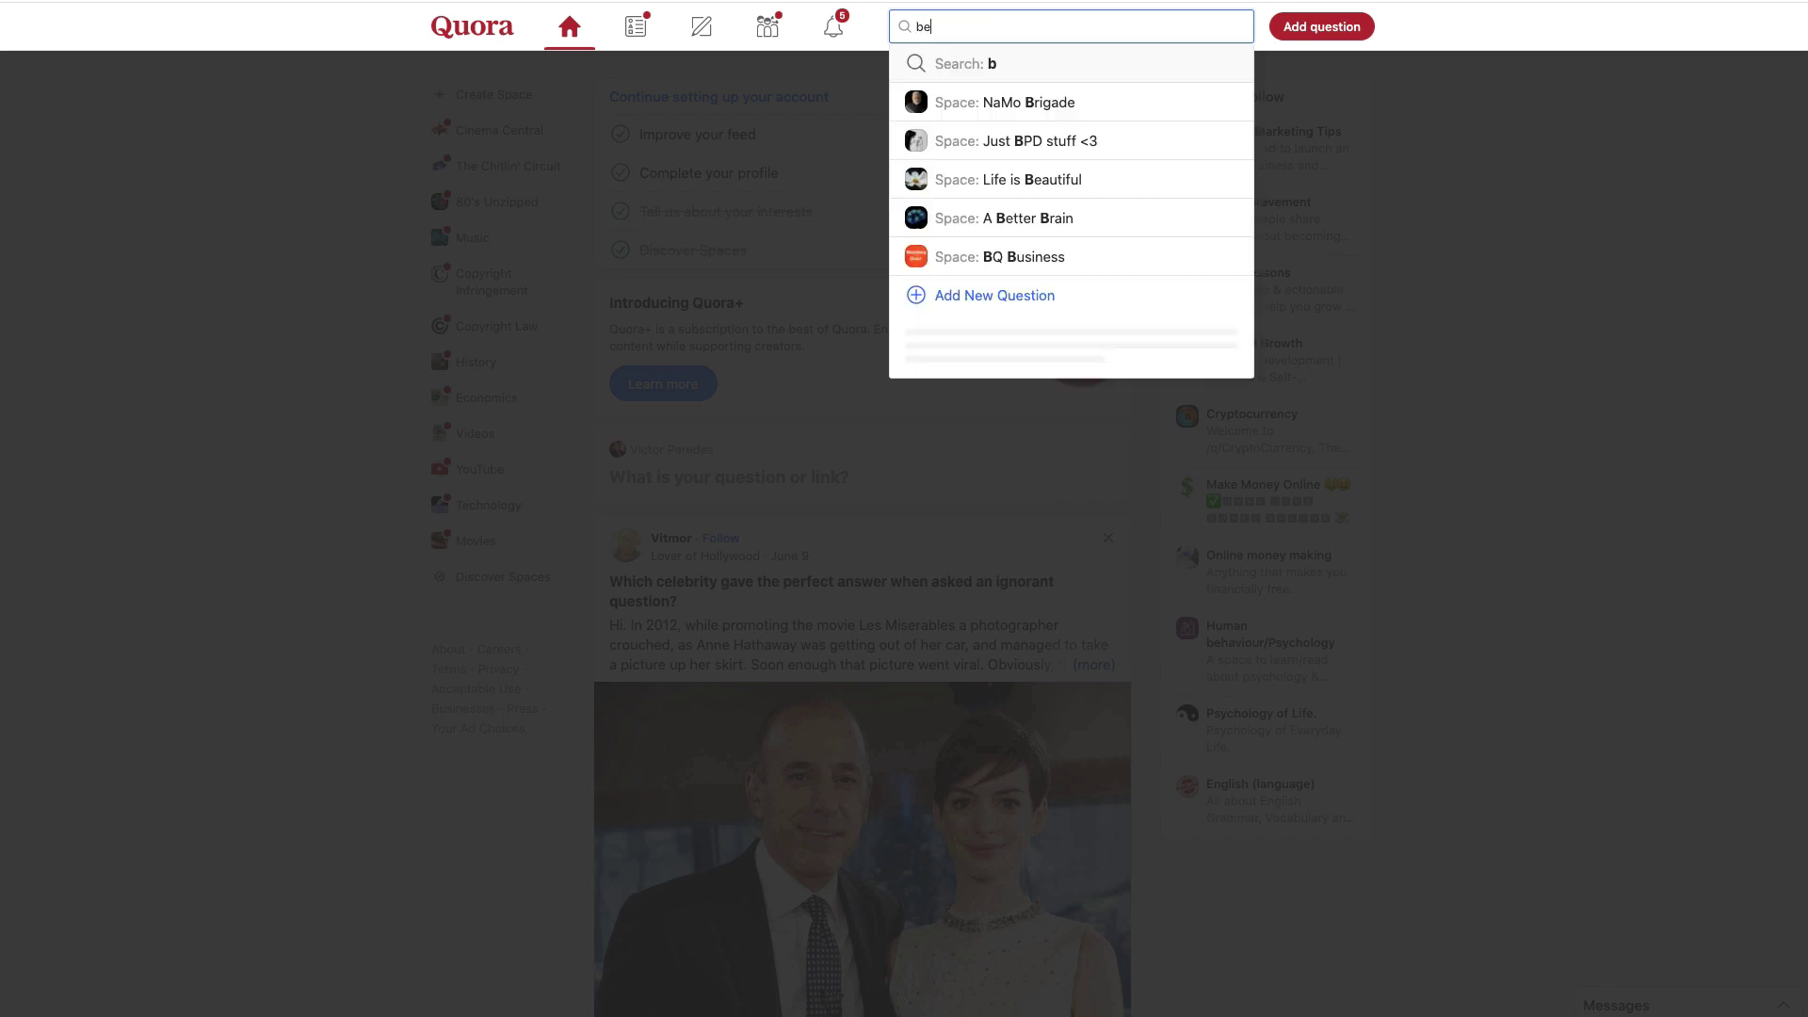
{"action": "type", "text": "st ways "}
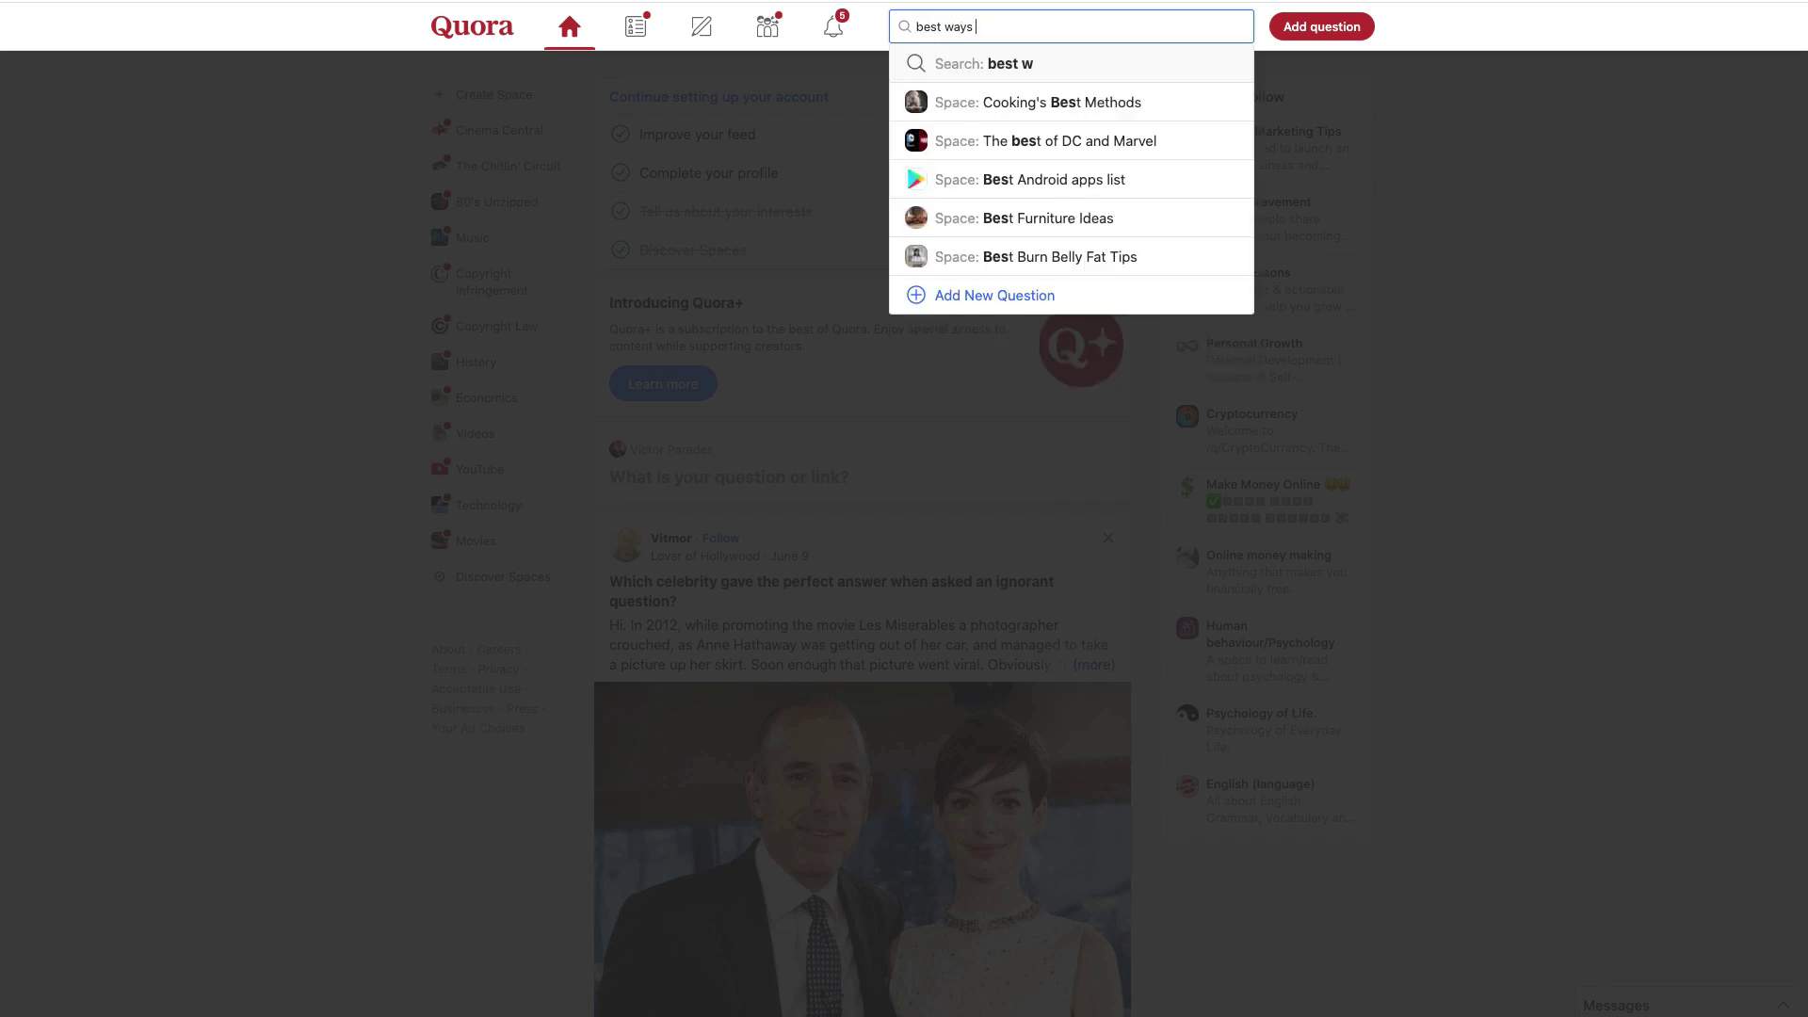
{"action": "type", "text": "to make money onlie"}
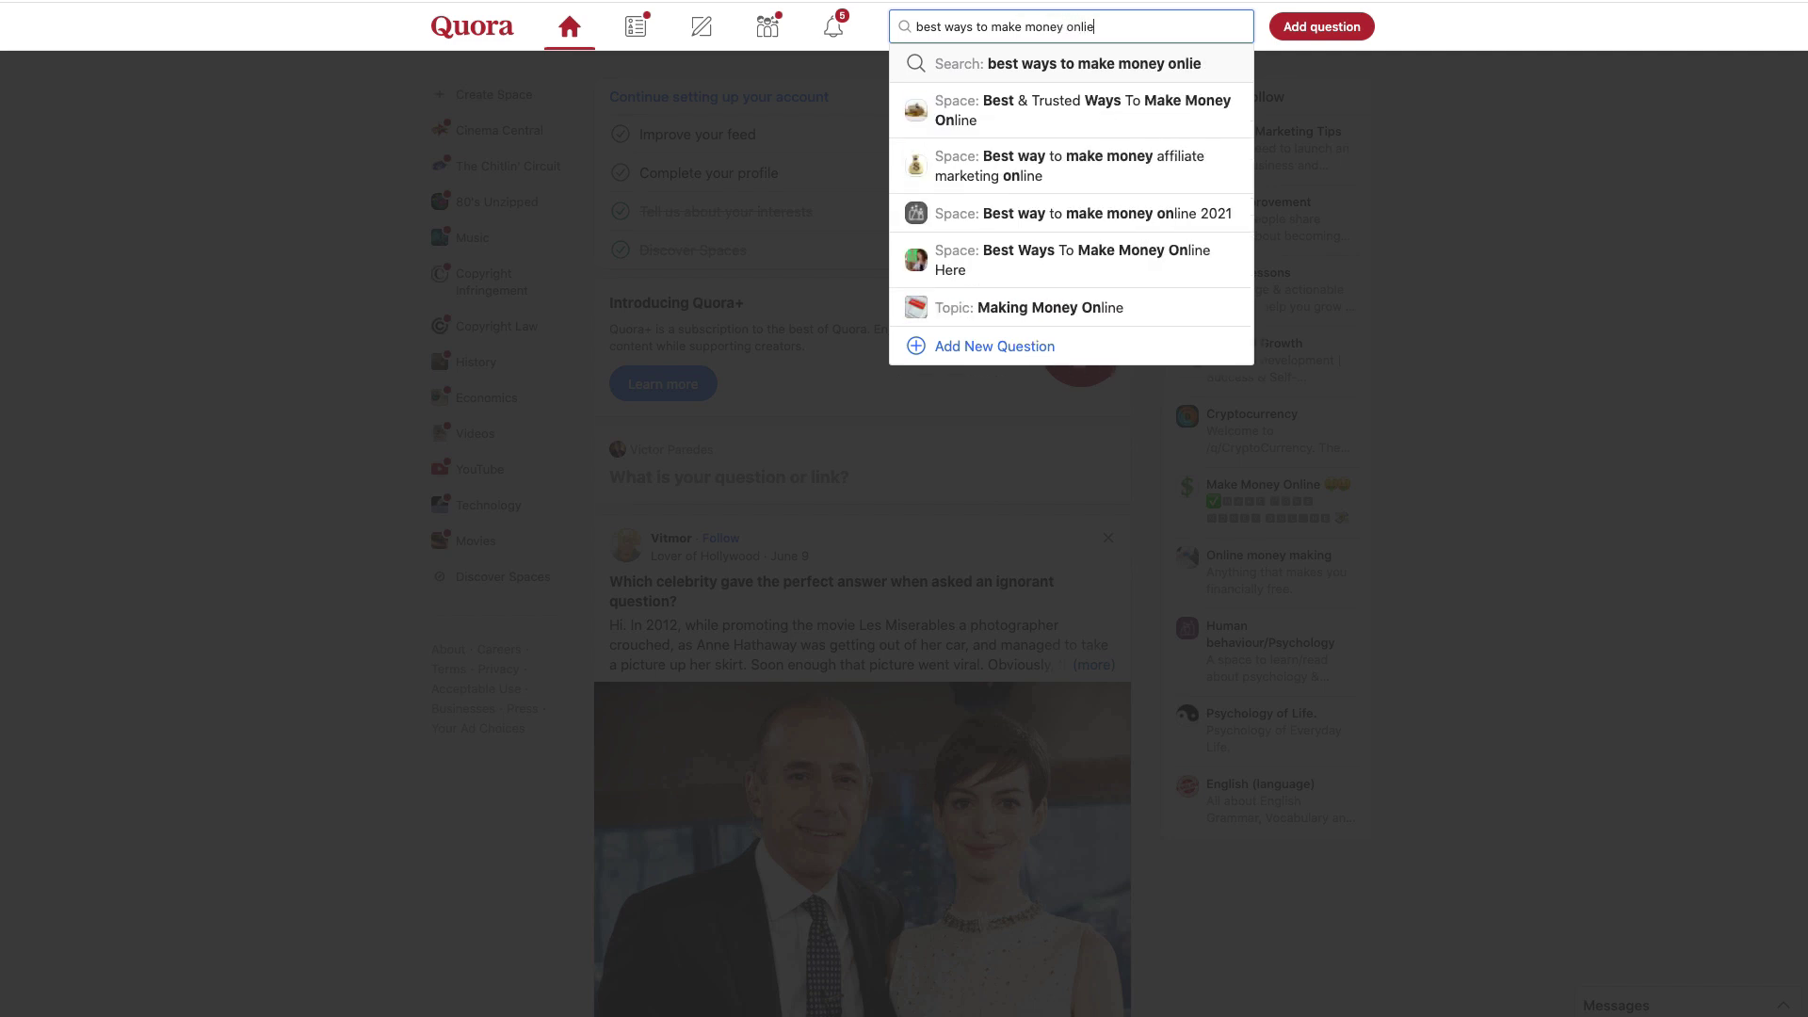
{"action": "key", "text": "BackSpace"}
{"action": "type", "text": "ne"}
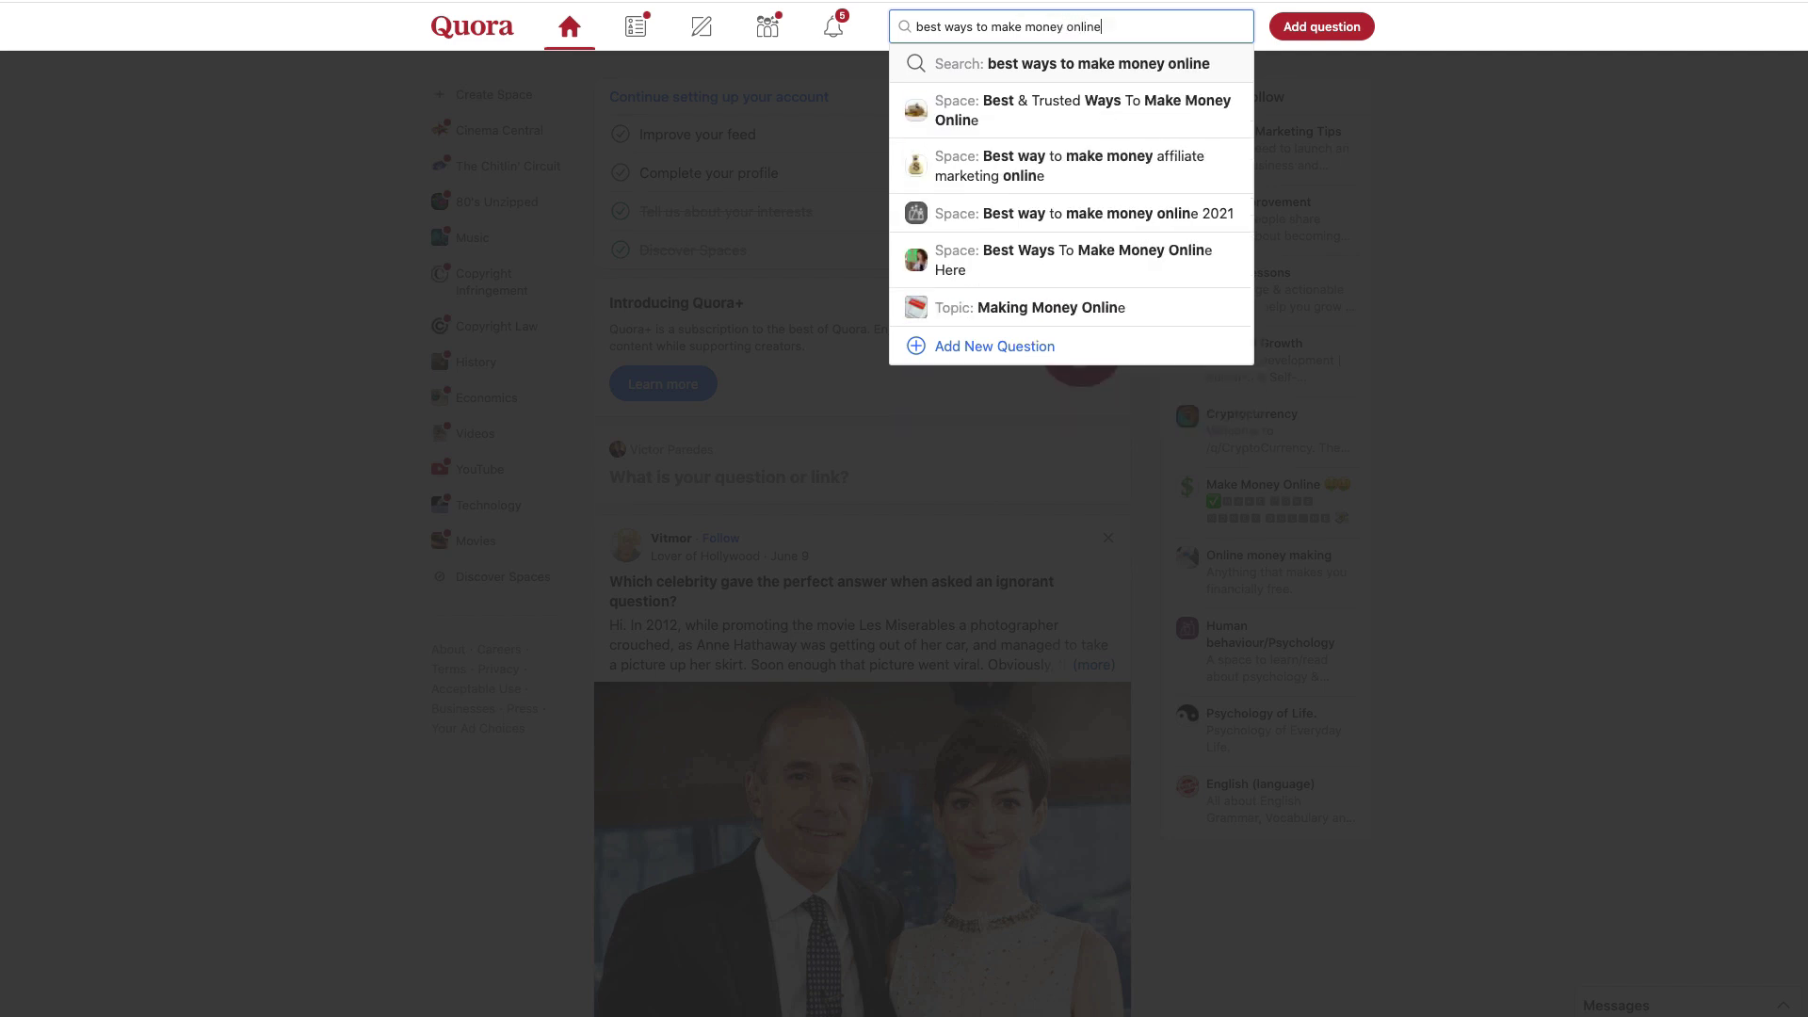
{"action": "key", "text": "Return"}
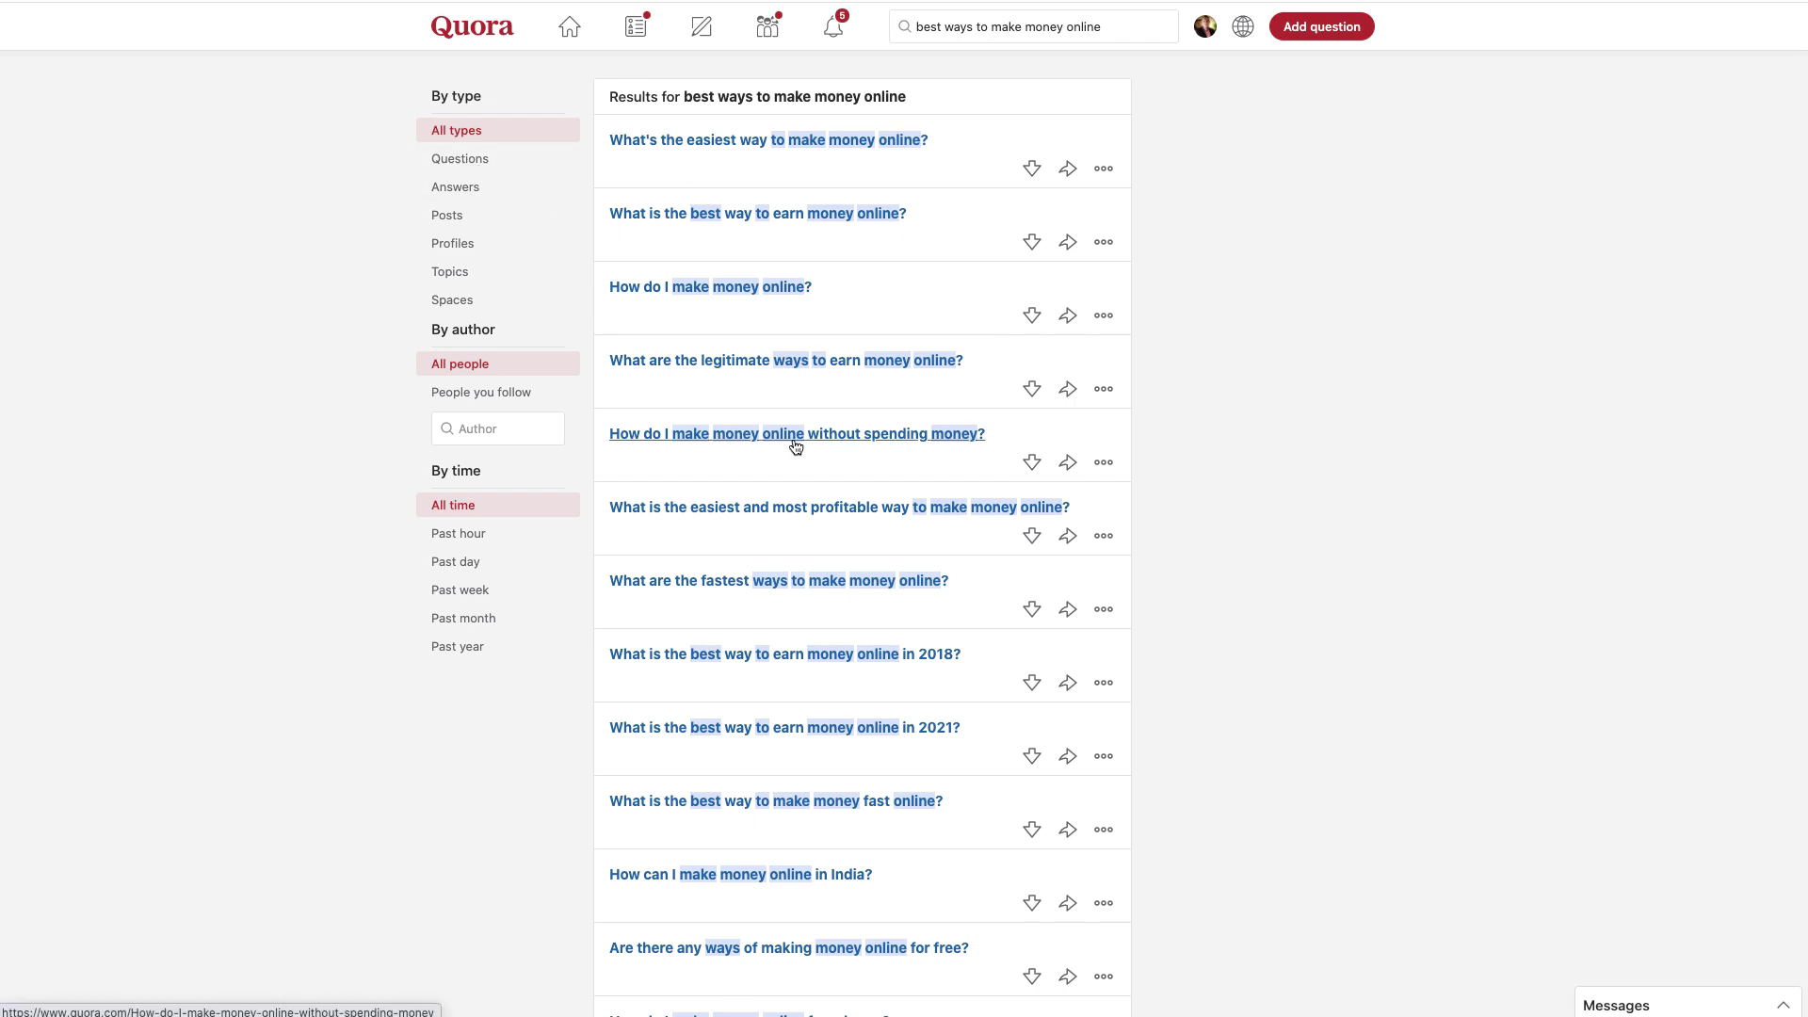
Look through the questions in the Quora search results and filter them by time to Past hour.
{"action": "scroll", "coordinate": [794, 442], "scroll_direction": "down", "scroll_amount": 11}
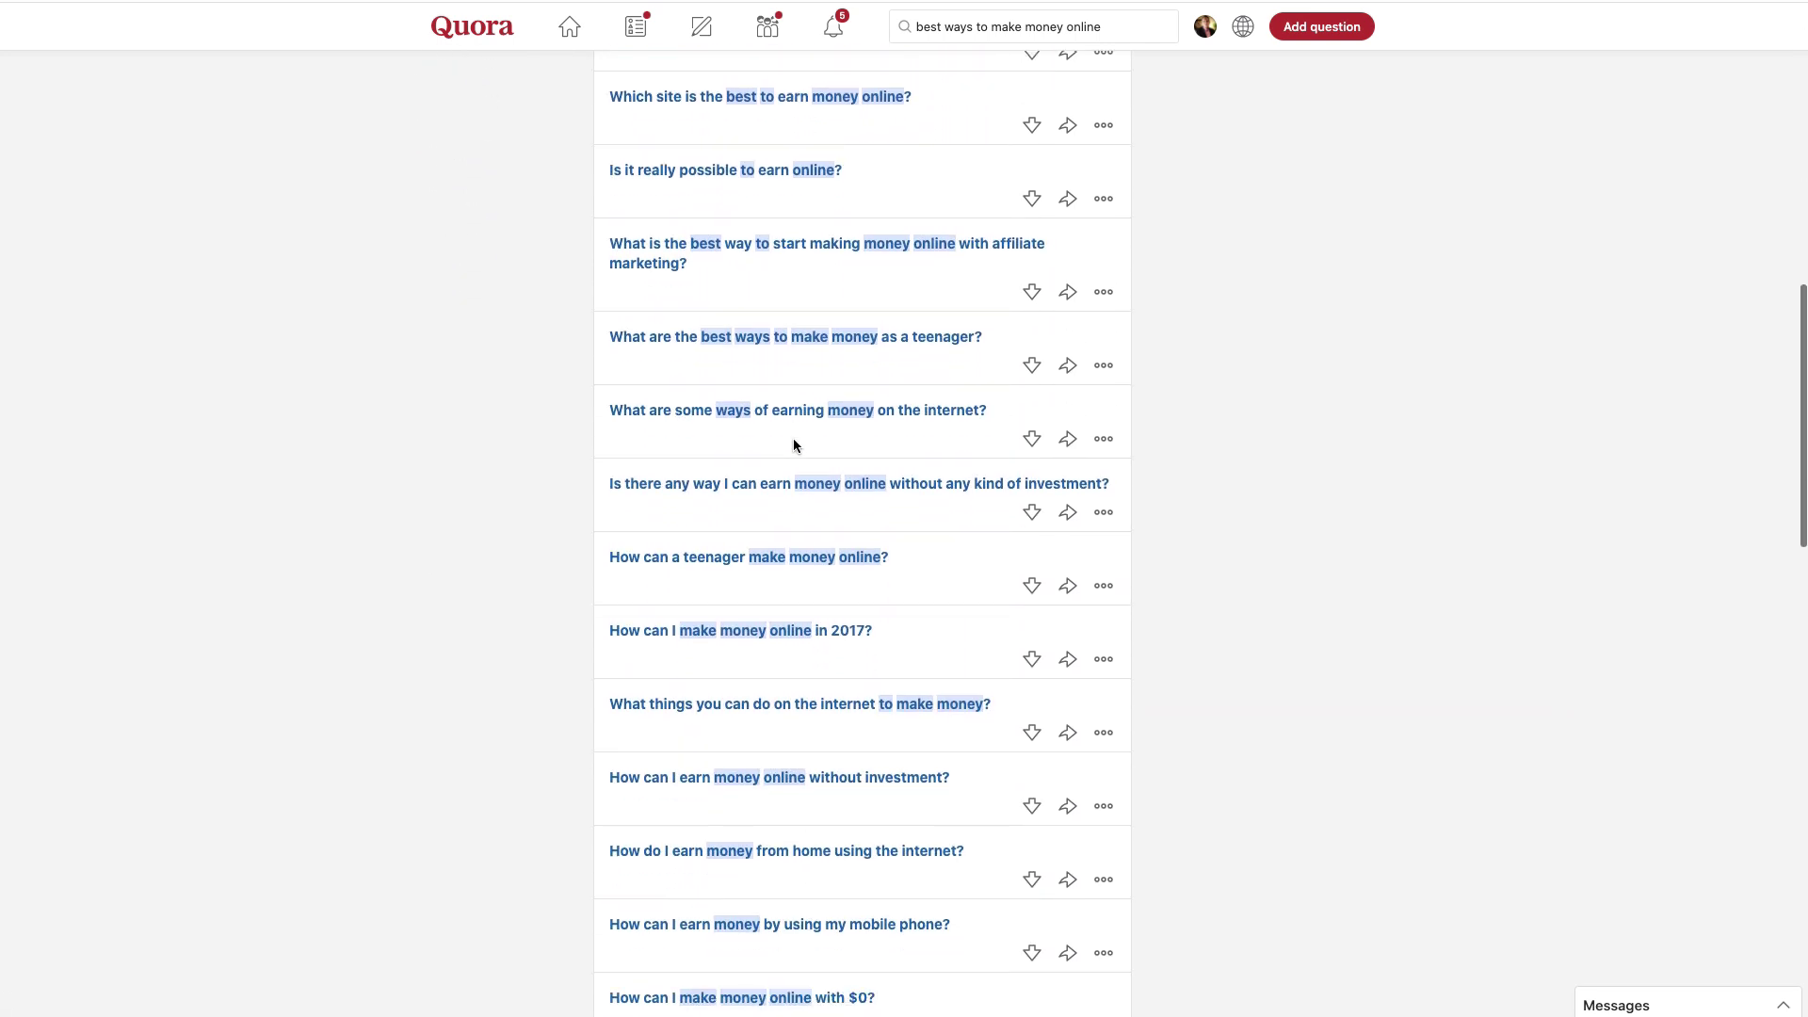
{"action": "scroll", "coordinate": [794, 442], "scroll_direction": "down", "scroll_amount": 13}
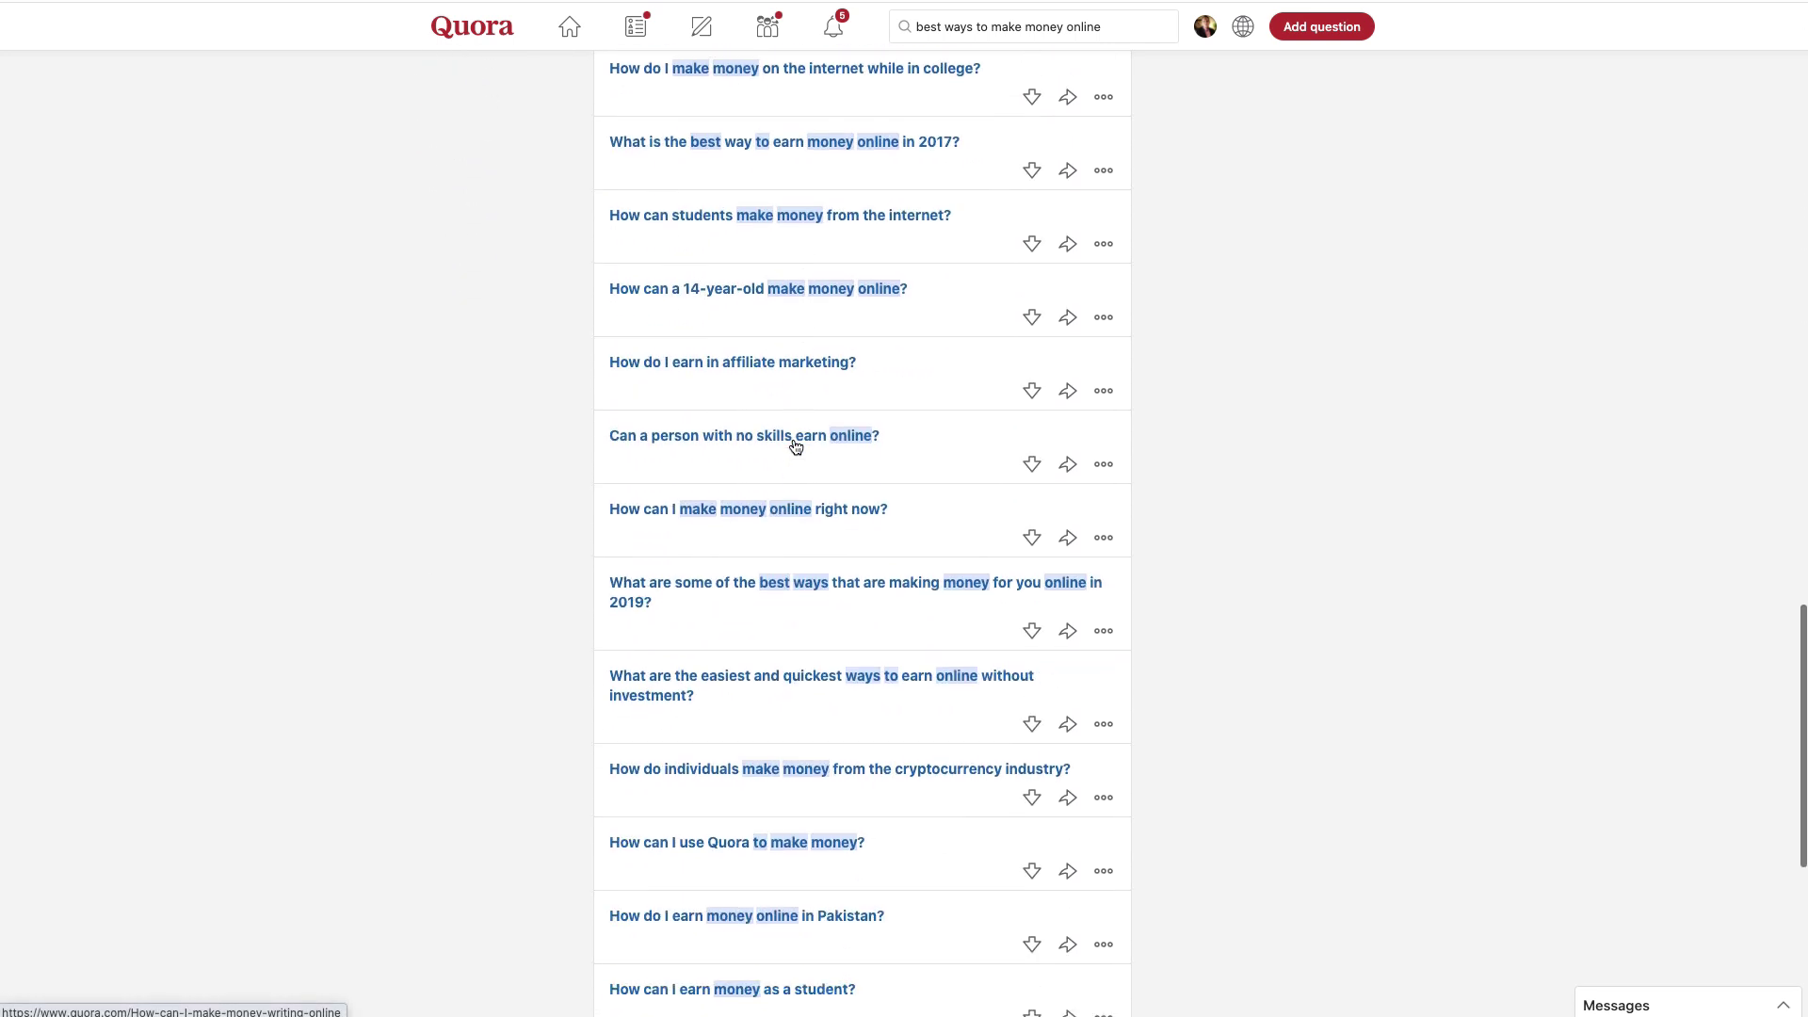
{"action": "scroll", "coordinate": [796, 447], "scroll_direction": "down", "scroll_amount": 8}
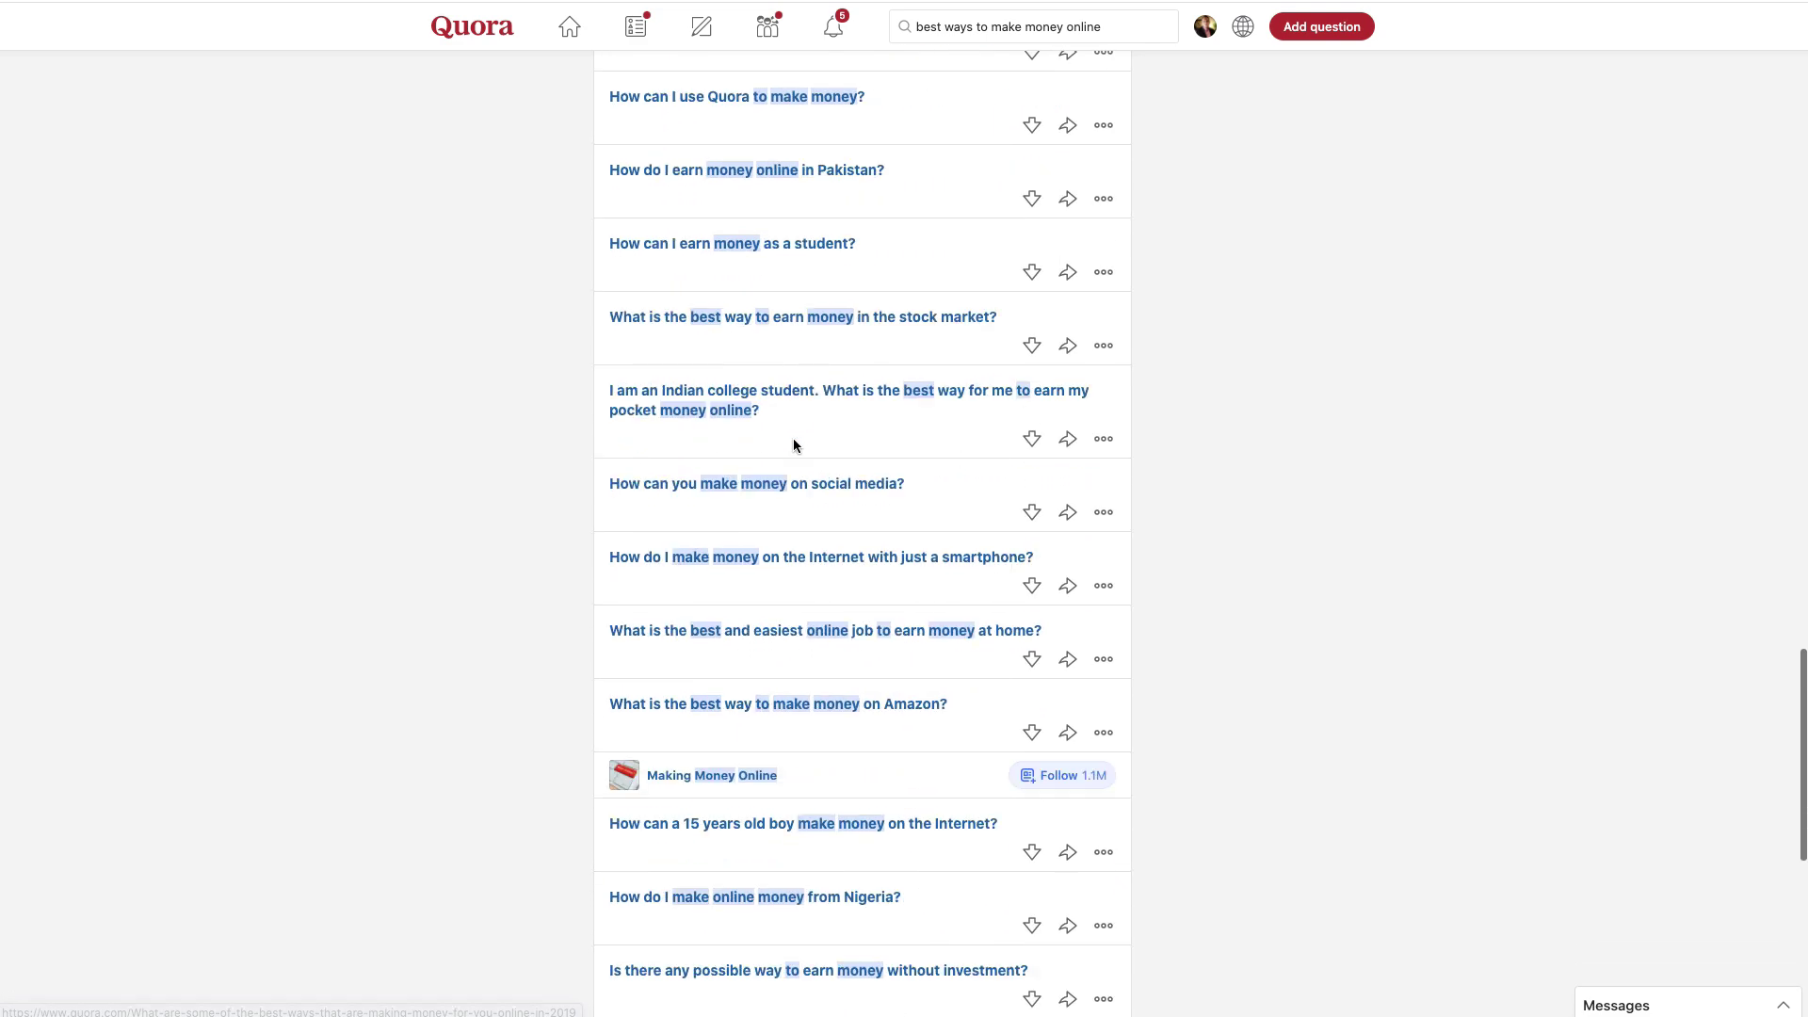
{"action": "scroll", "coordinate": [794, 445], "scroll_direction": "down", "scroll_amount": 15}
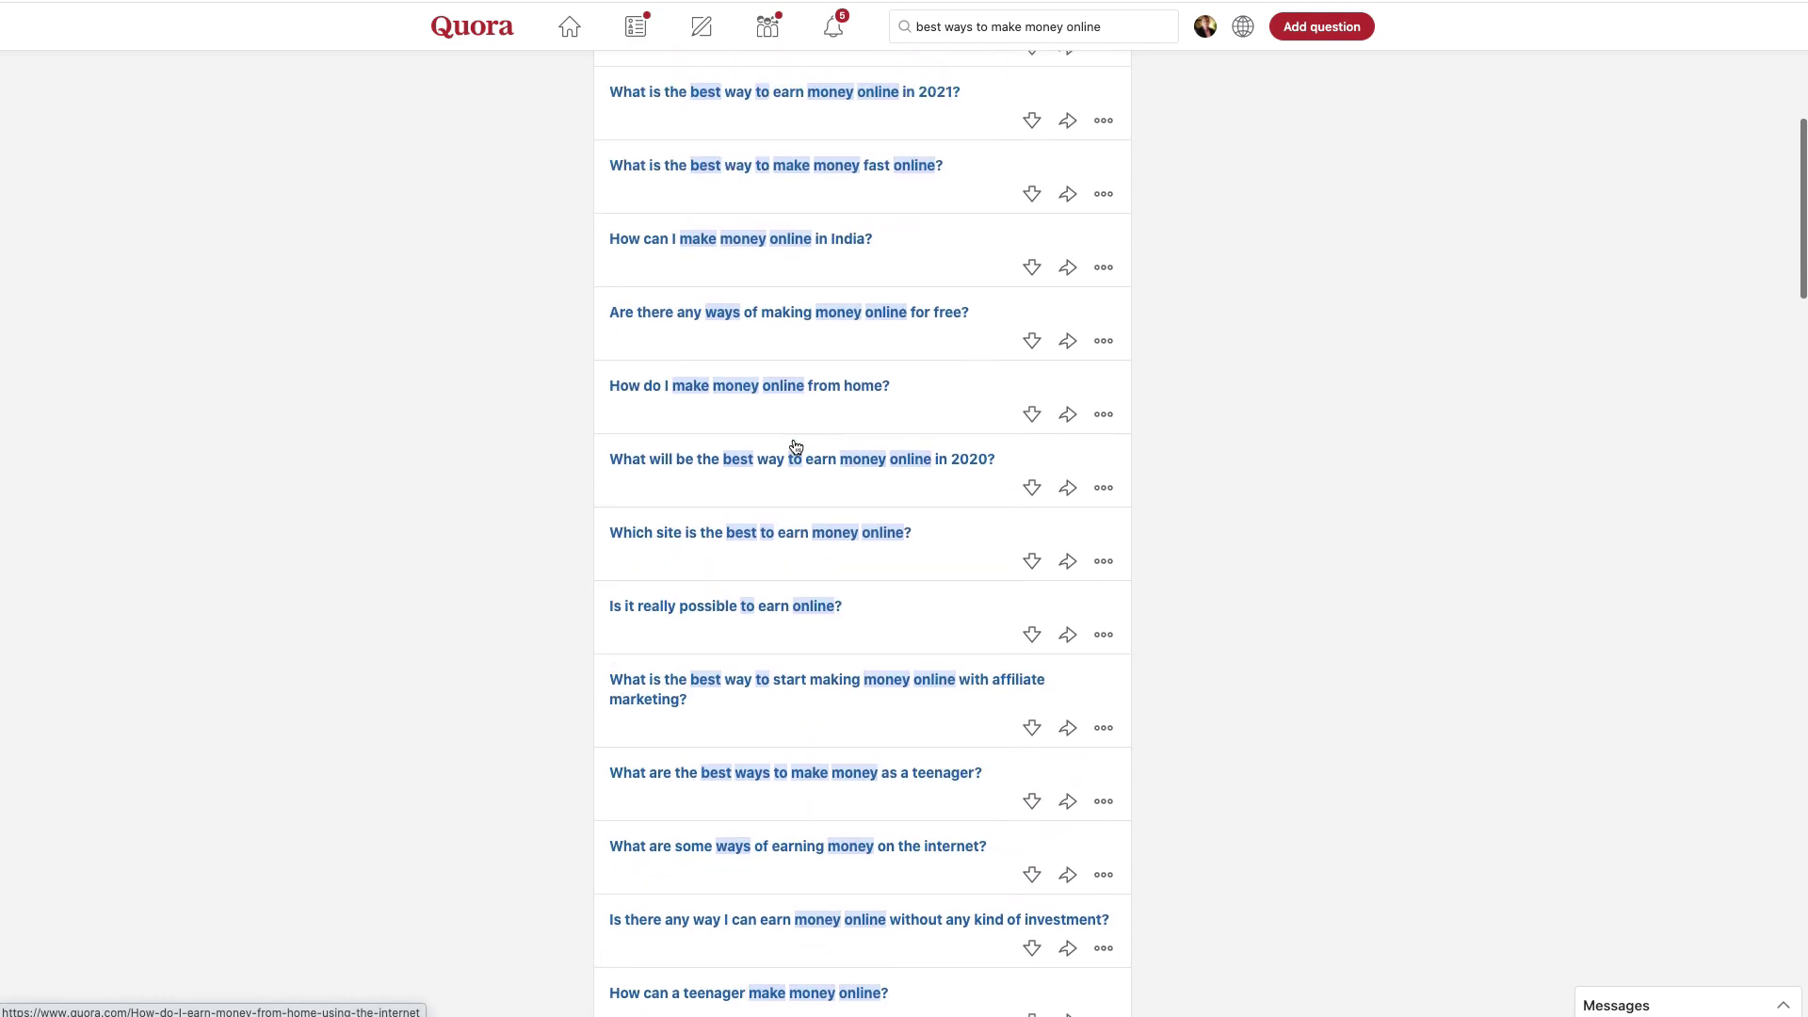
{"action": "scroll", "coordinate": [796, 447], "scroll_direction": "up", "scroll_amount": 7}
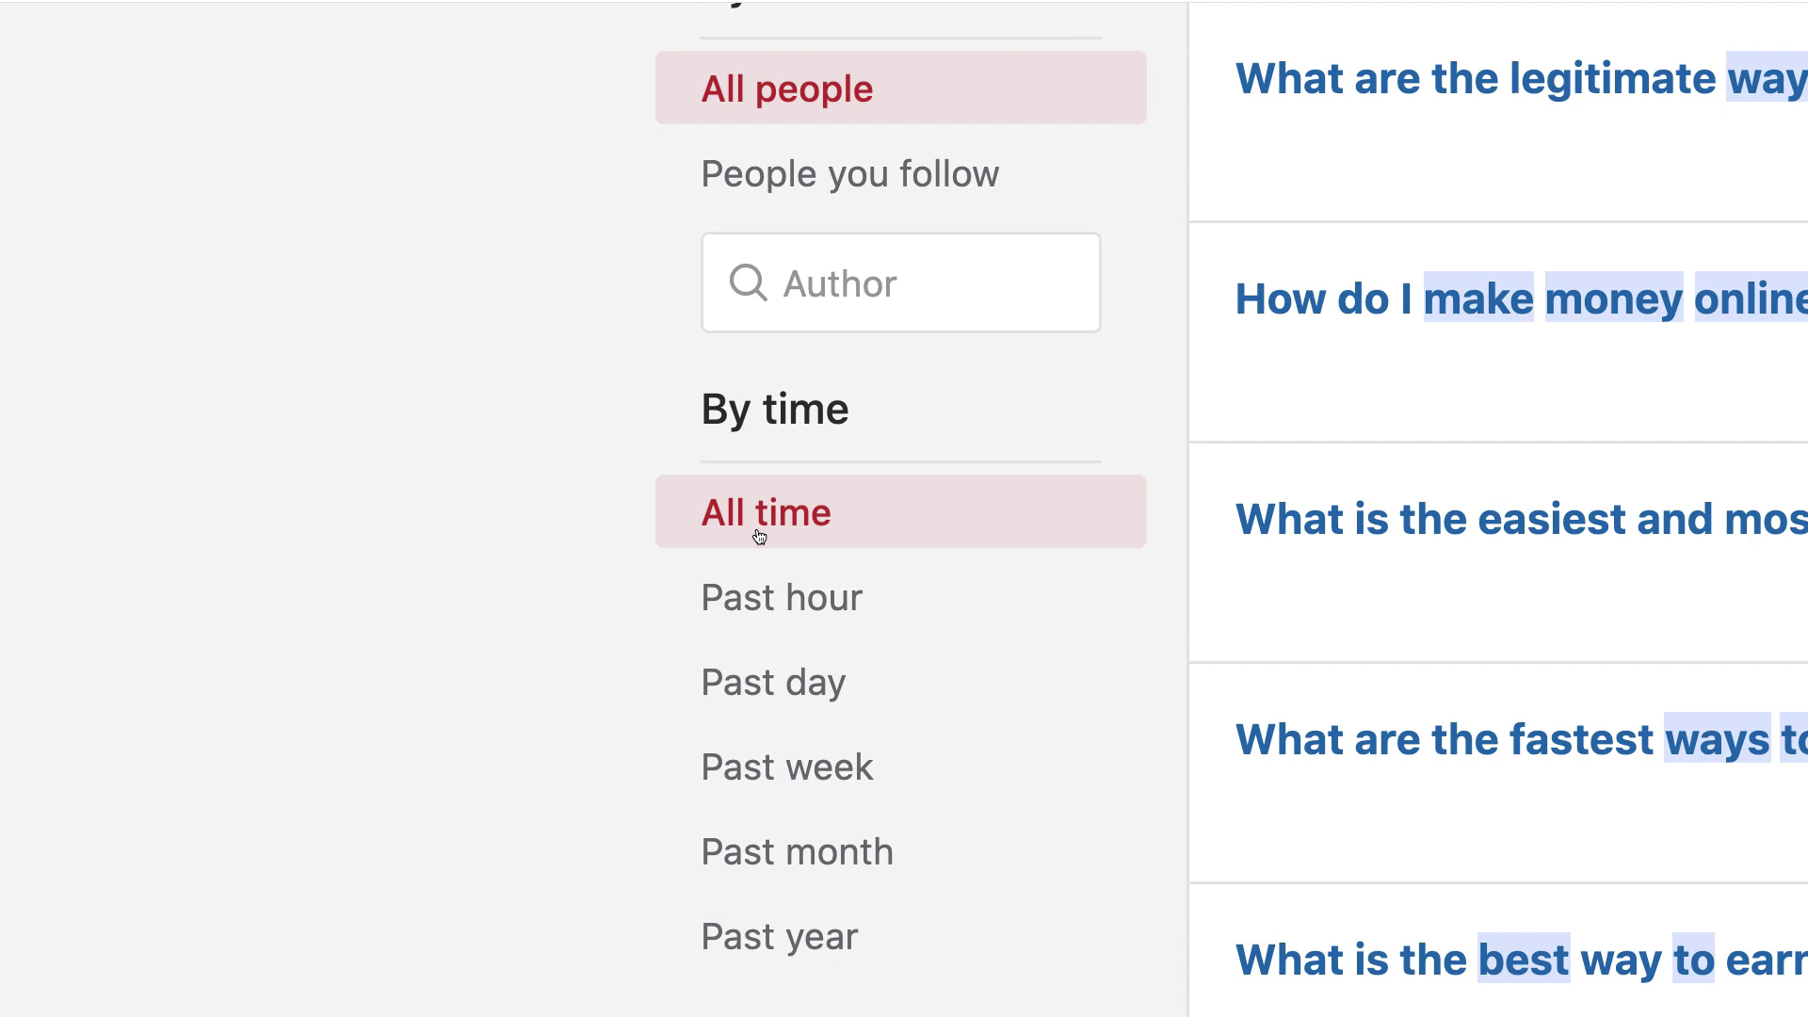
{"action": "left_click", "coordinate": [771, 610]}
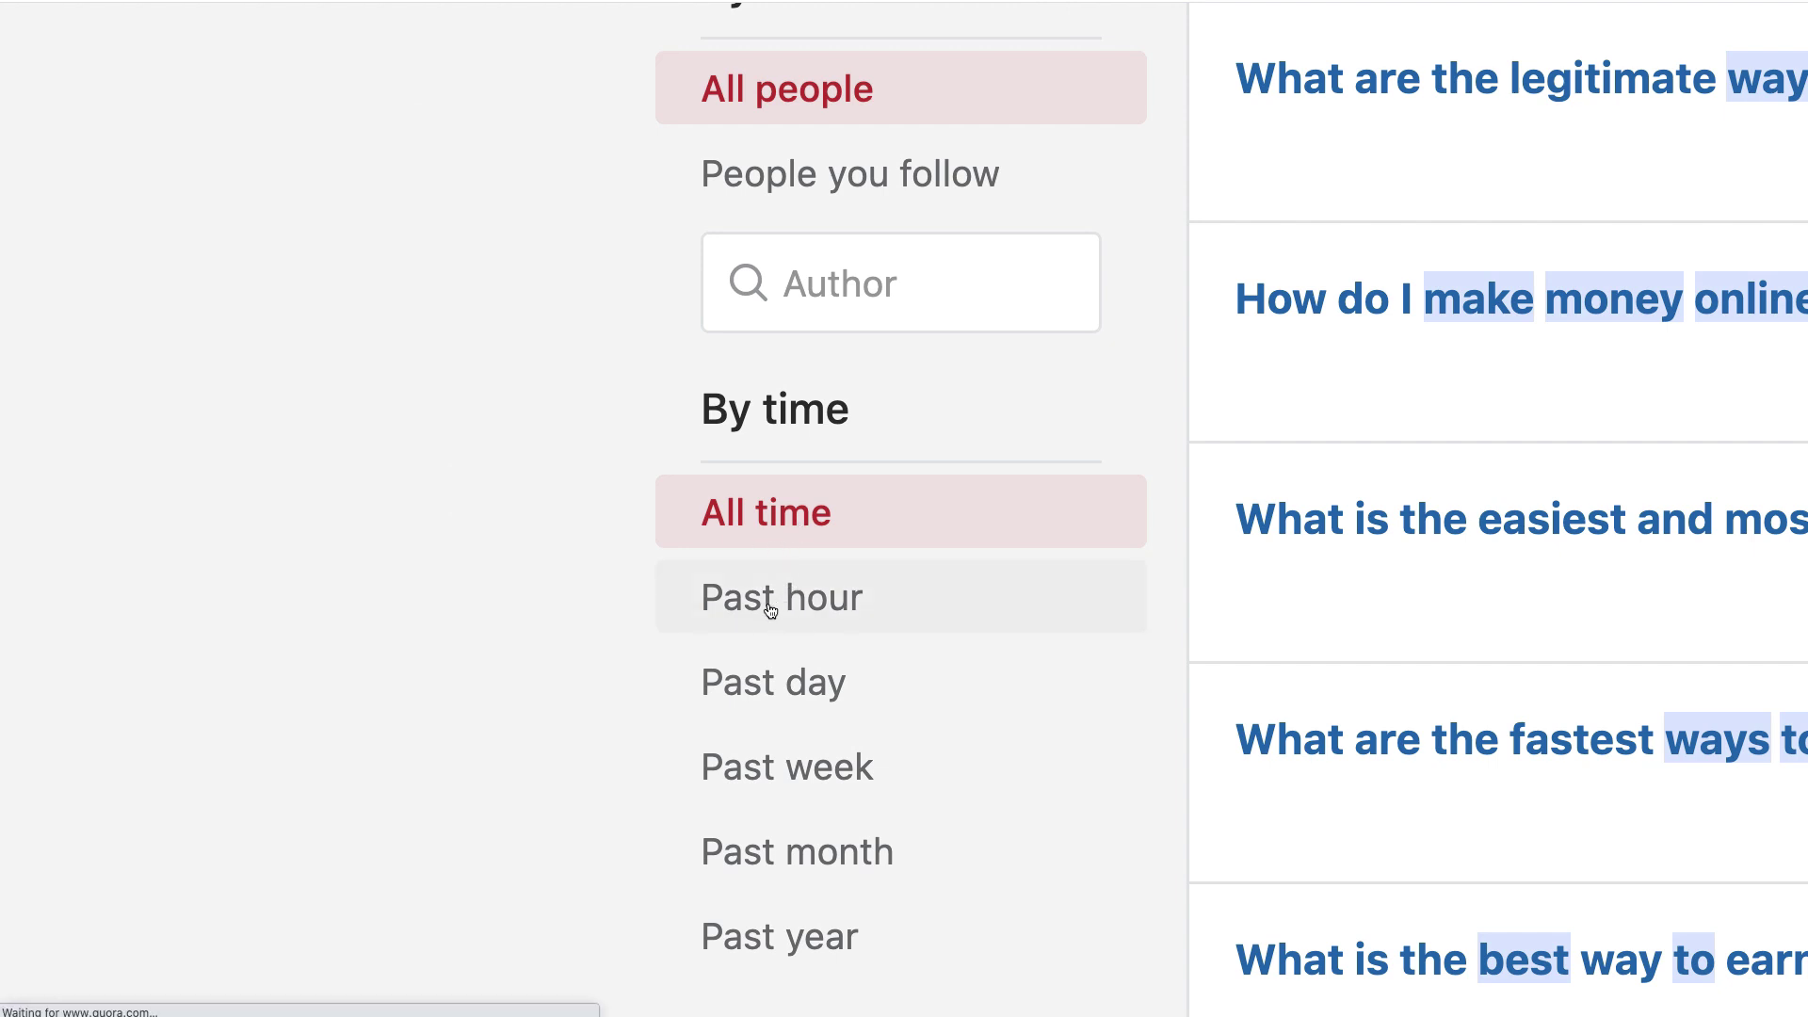